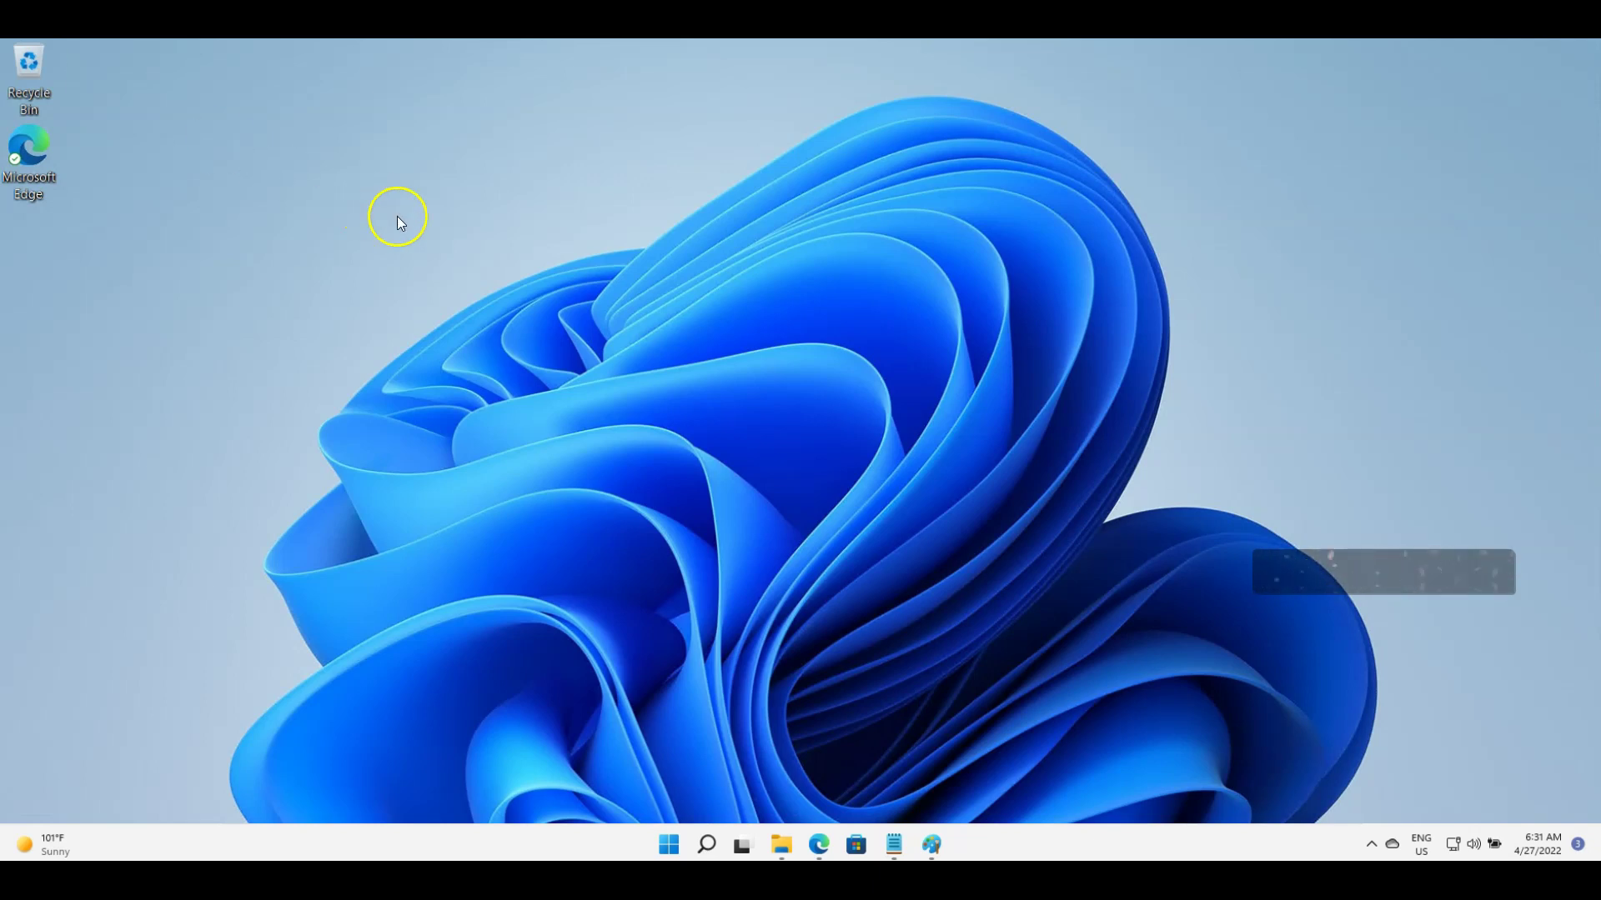
Open the Widgets board from the taskbar, showing Delhi weather at 101 °F, stocks, Photos and NBA
{"action": "left_click", "coordinate": [41, 850]}
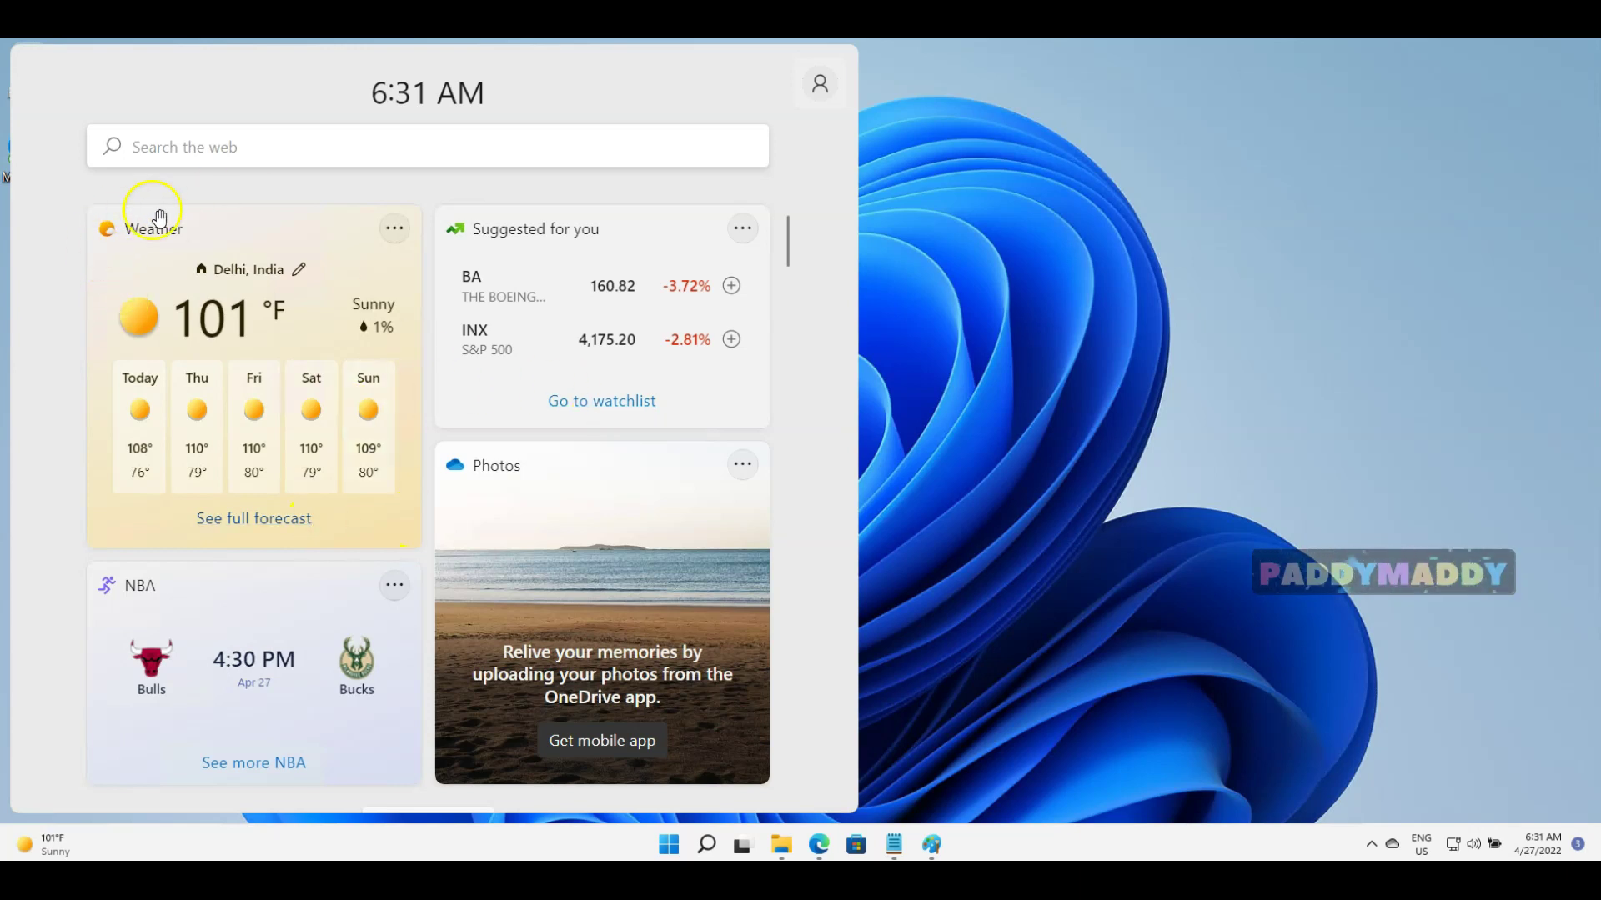
{"action": "left_click", "coordinate": [272, 229]}
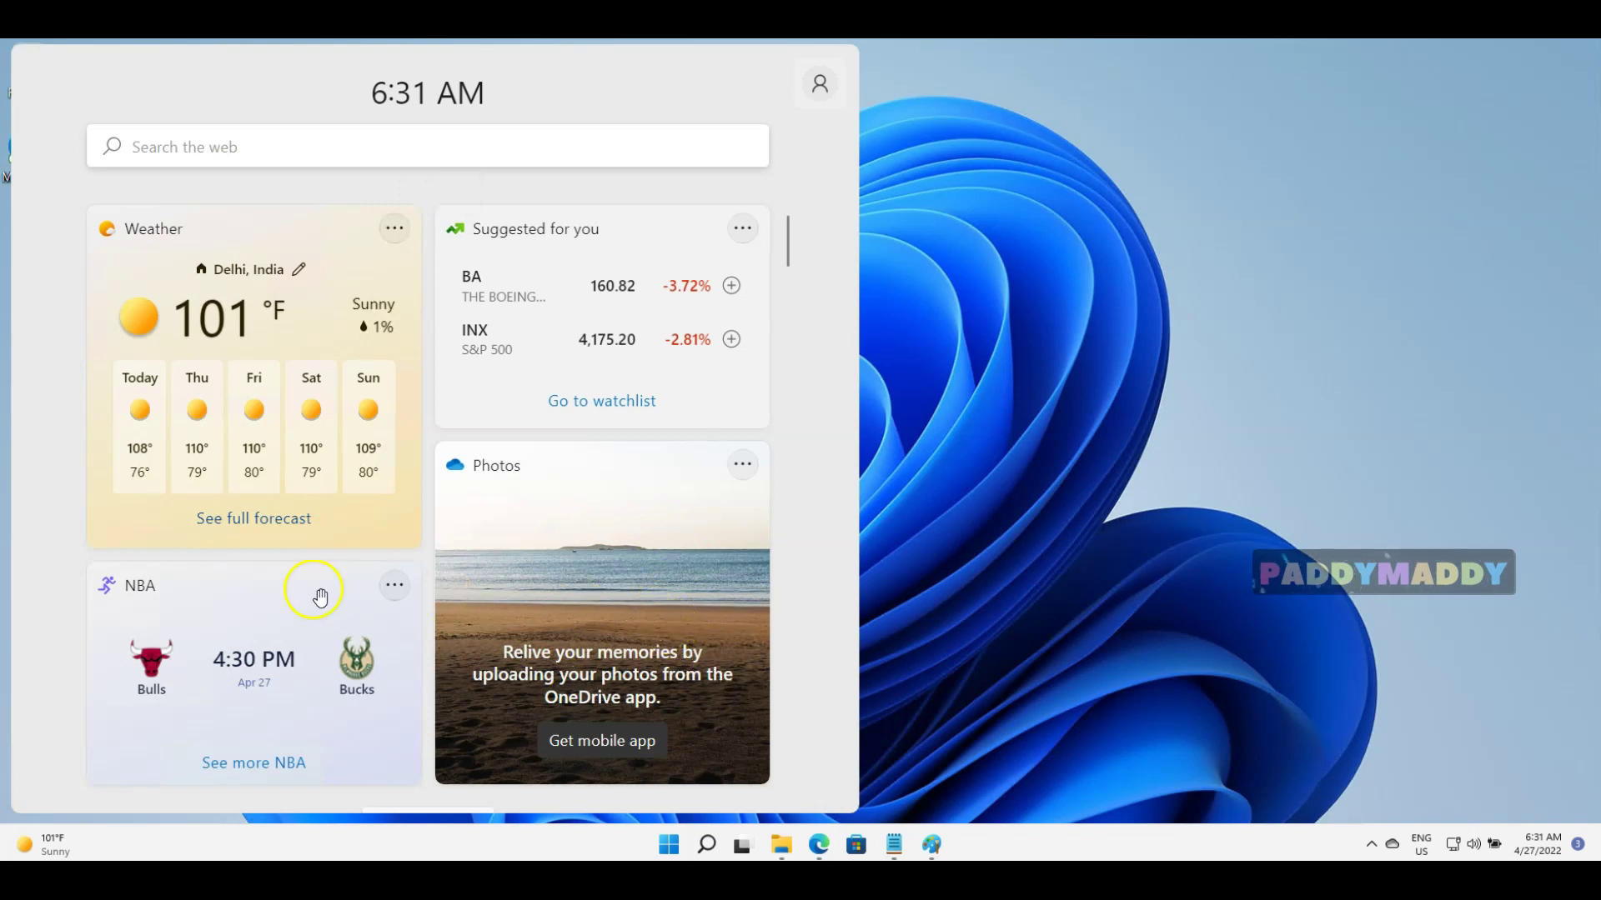
Scroll through the Top stories feed and back up, then close and reopen the Widgets board
{"action": "scroll", "coordinate": [235, 519], "scroll_direction": "down", "scroll_amount": 2}
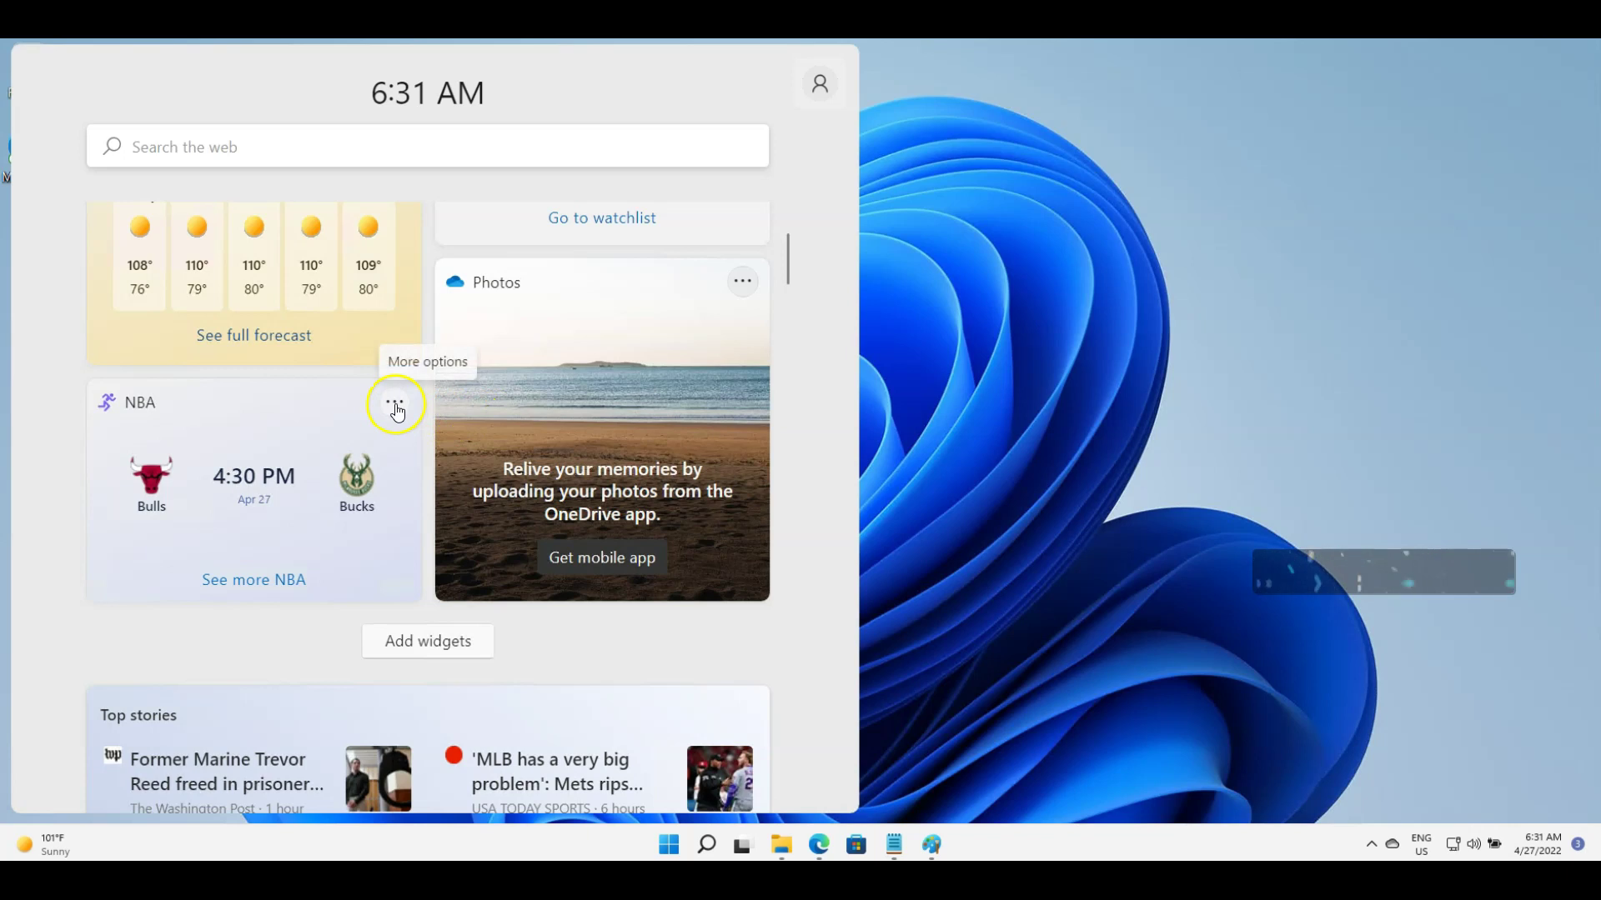
{"action": "scroll", "coordinate": [761, 697], "scroll_direction": "down", "scroll_amount": 5}
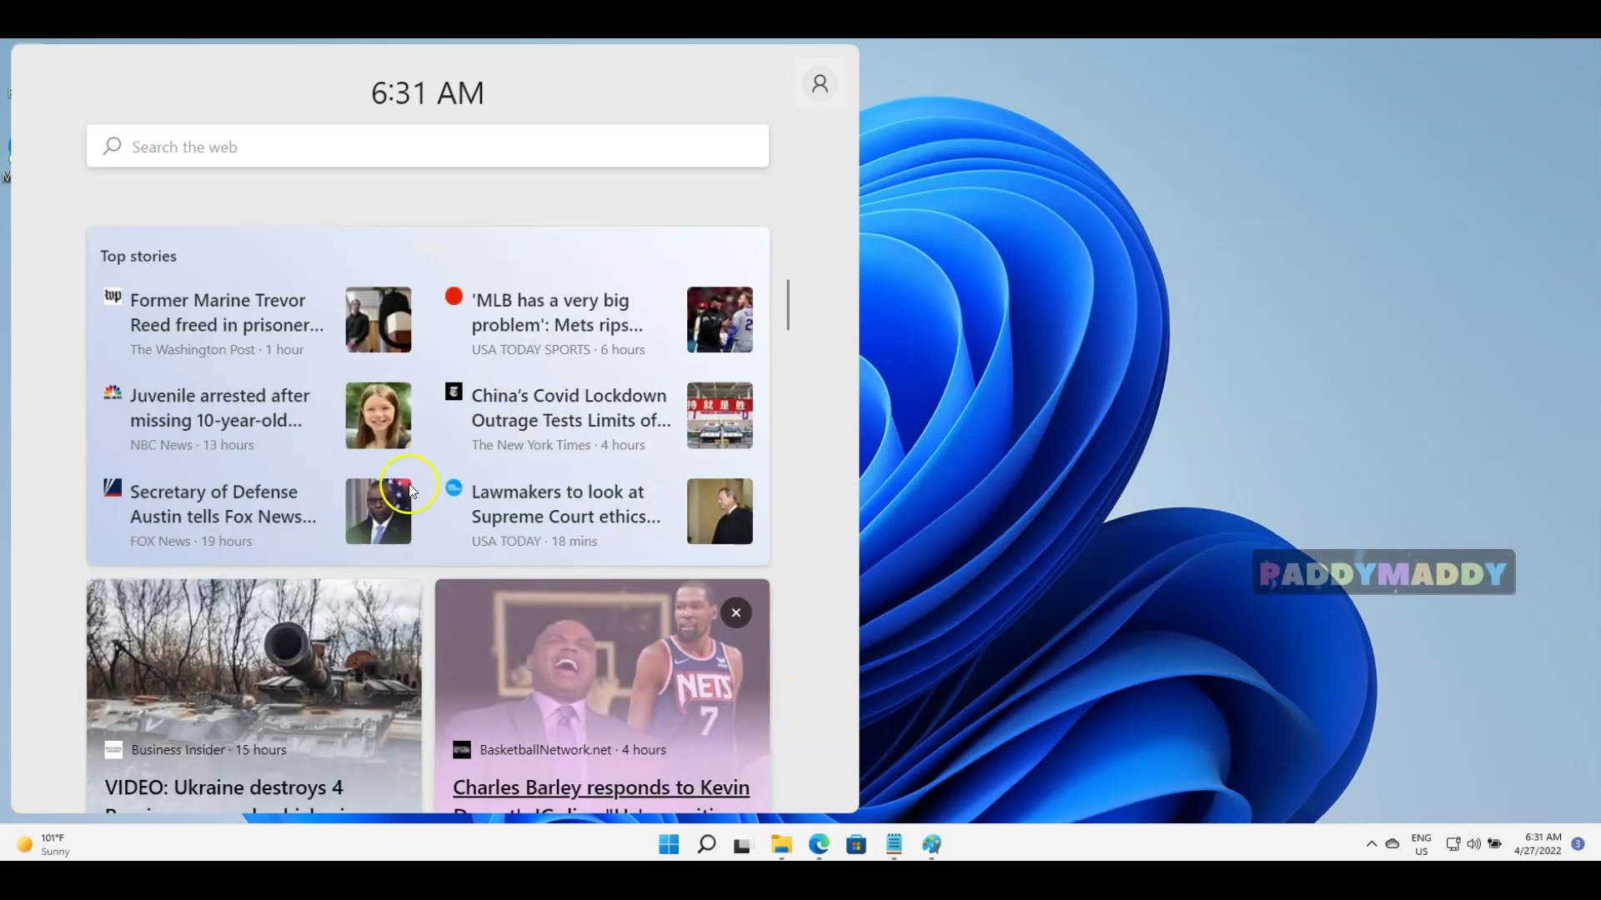
{"action": "scroll", "coordinate": [400, 501], "scroll_direction": "down", "scroll_amount": 8}
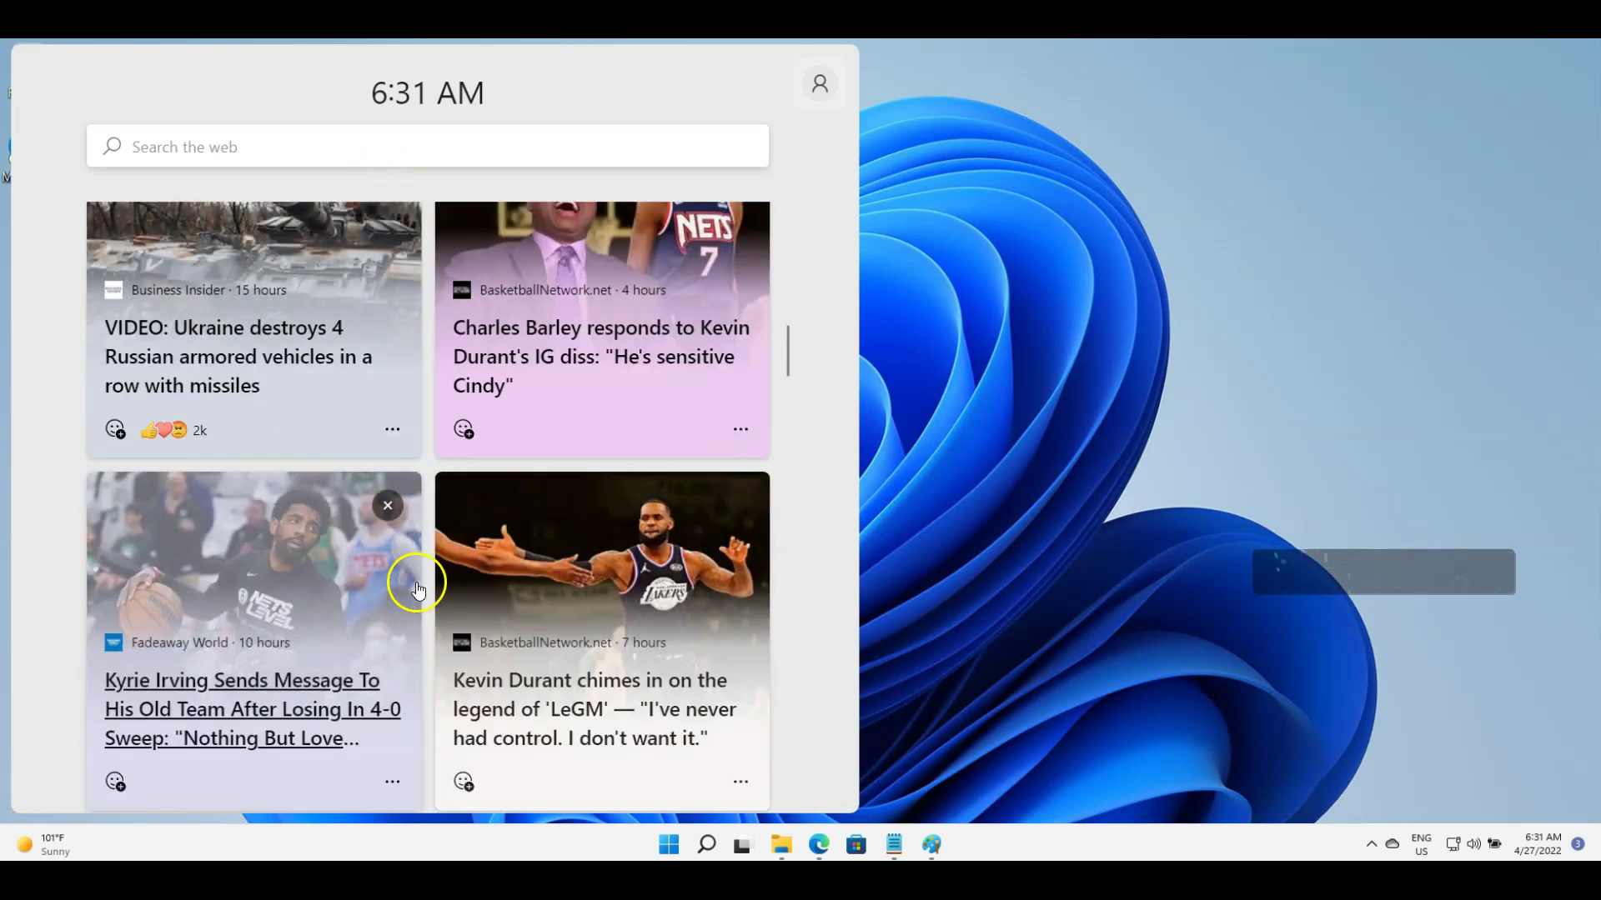
{"action": "scroll", "coordinate": [392, 692], "scroll_direction": "down", "scroll_amount": 4}
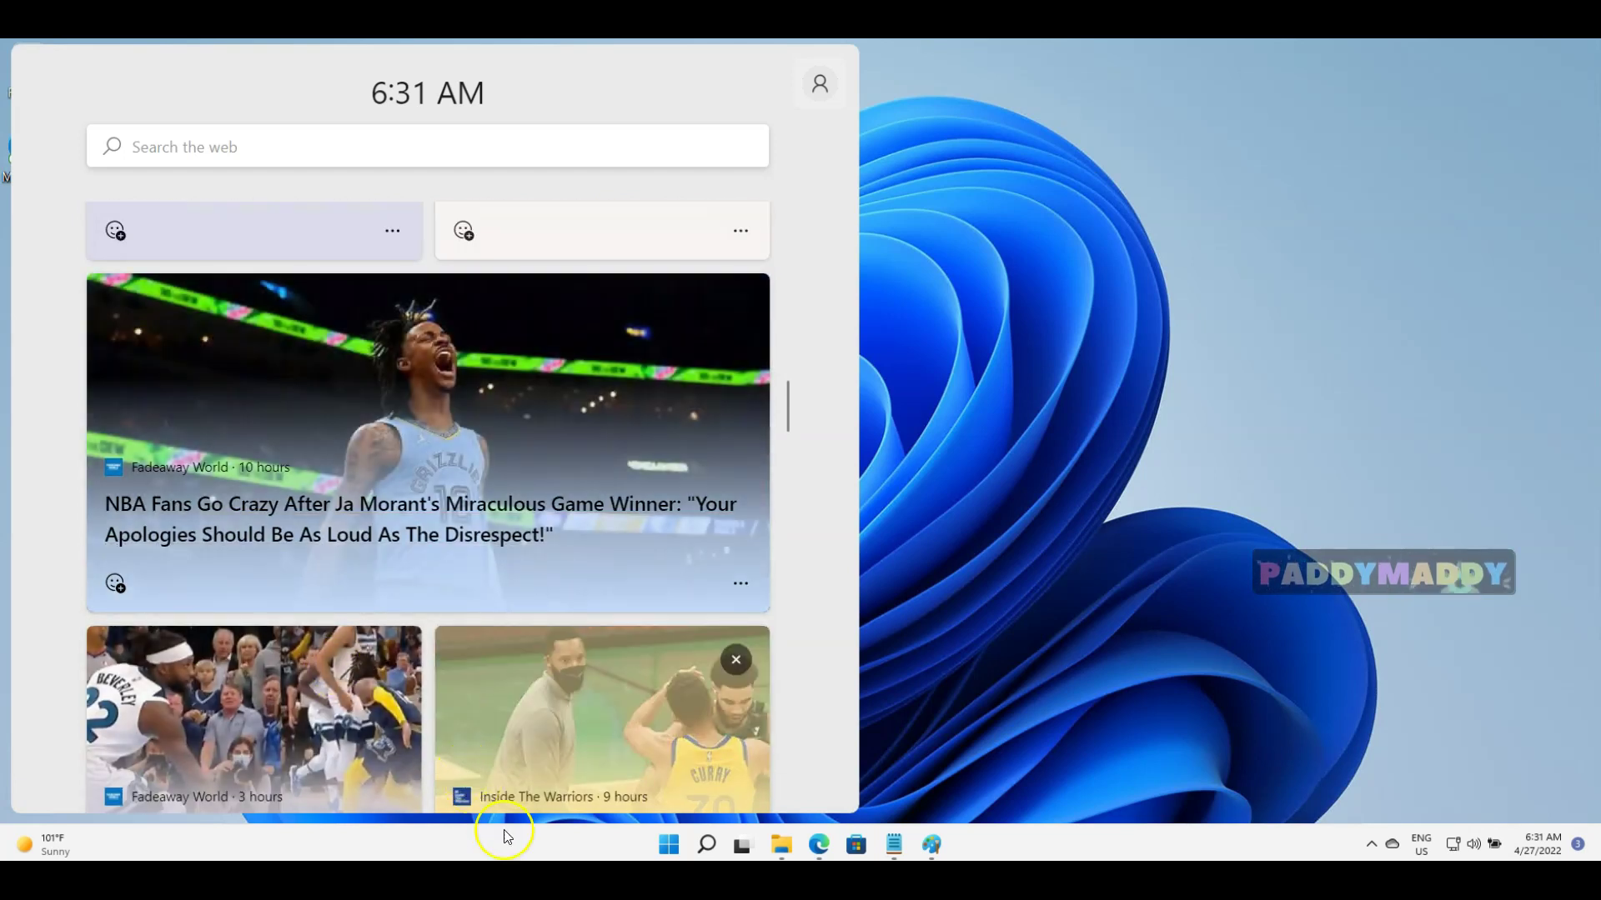
{"action": "scroll", "coordinate": [501, 604], "scroll_direction": "up", "scroll_amount": 8}
{"action": "scroll", "coordinate": [461, 611], "scroll_direction": "up", "scroll_amount": 10}
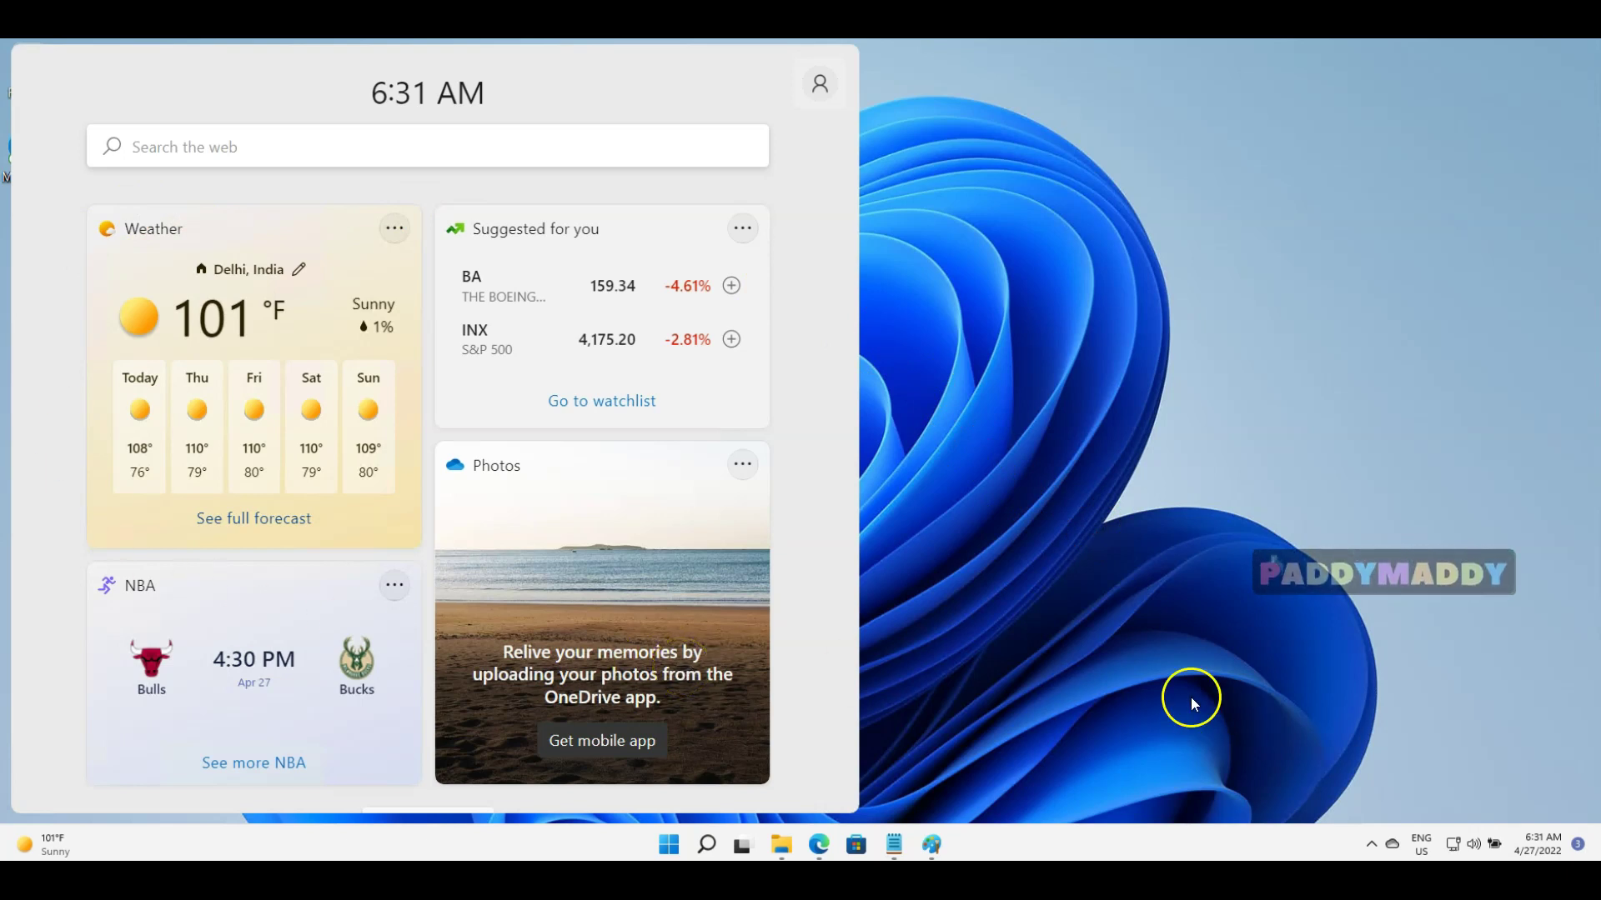
{"action": "left_click", "coordinate": [1048, 658]}
{"action": "left_click", "coordinate": [42, 851]}
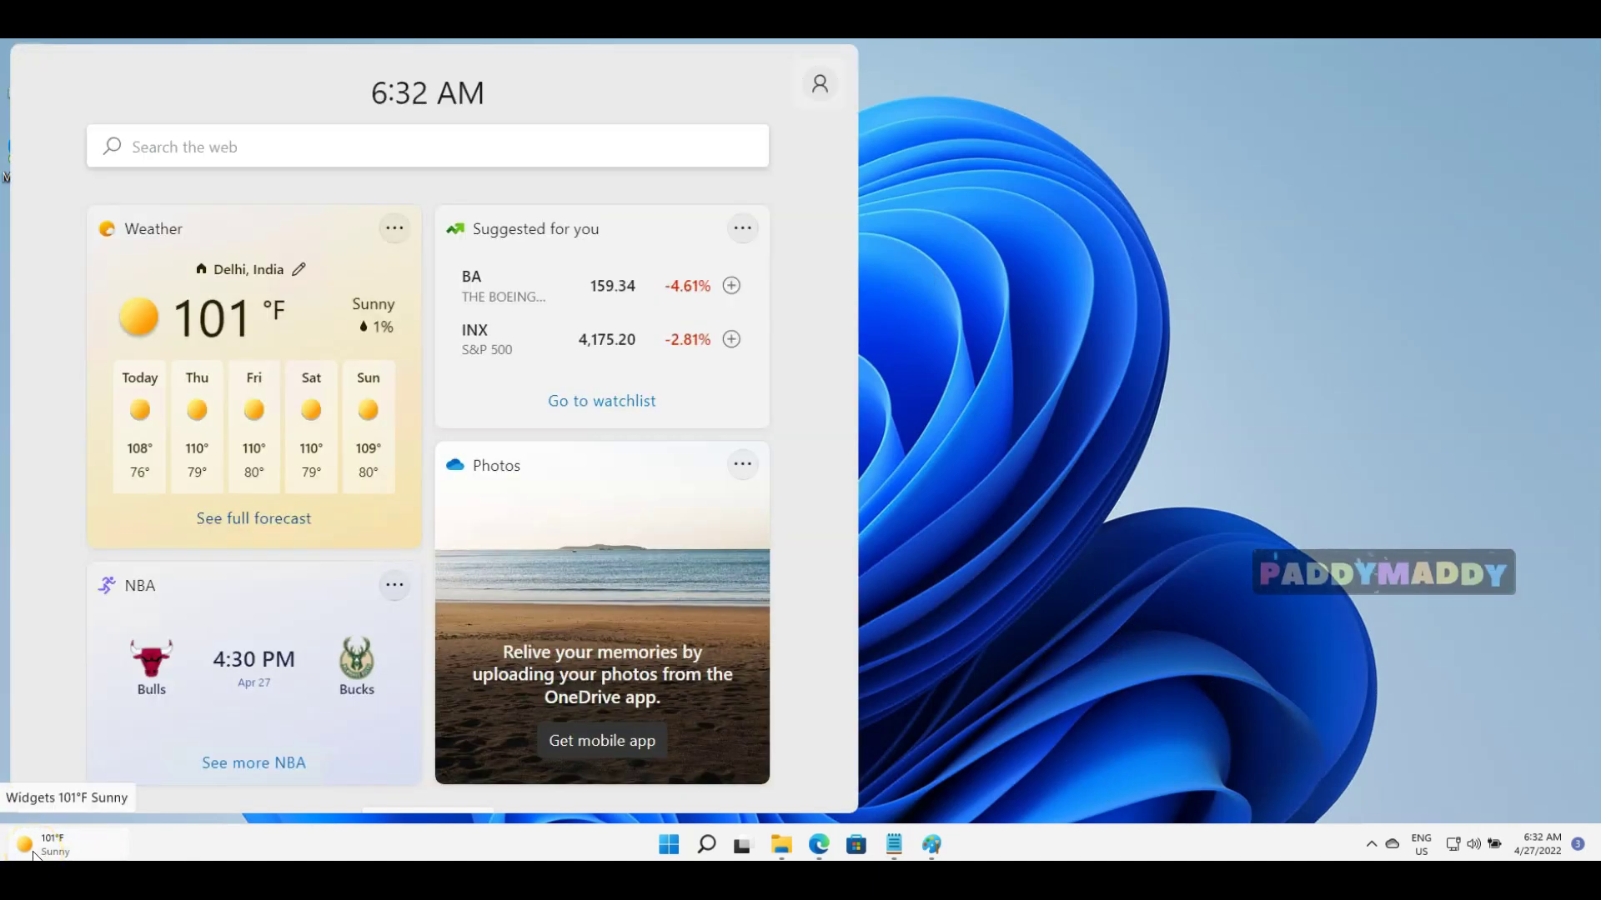
Turn the Widgets toggle on under Settings > Personalization > Taskbar
{"action": "left_click", "coordinate": [1026, 693]}
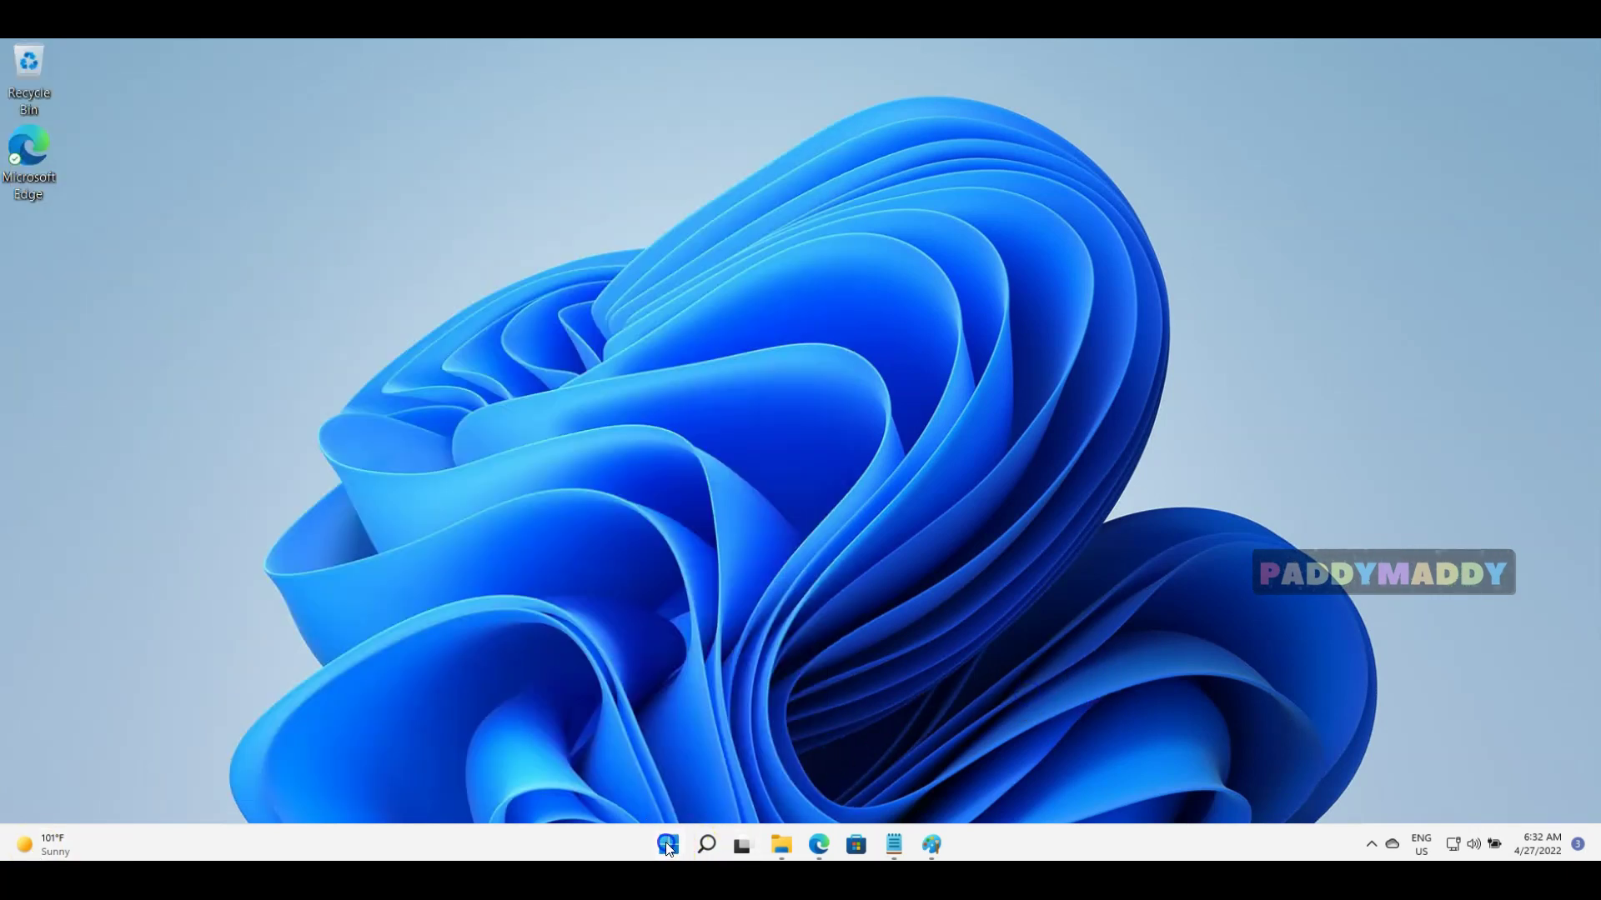
{"action": "left_click", "coordinate": [667, 847]}
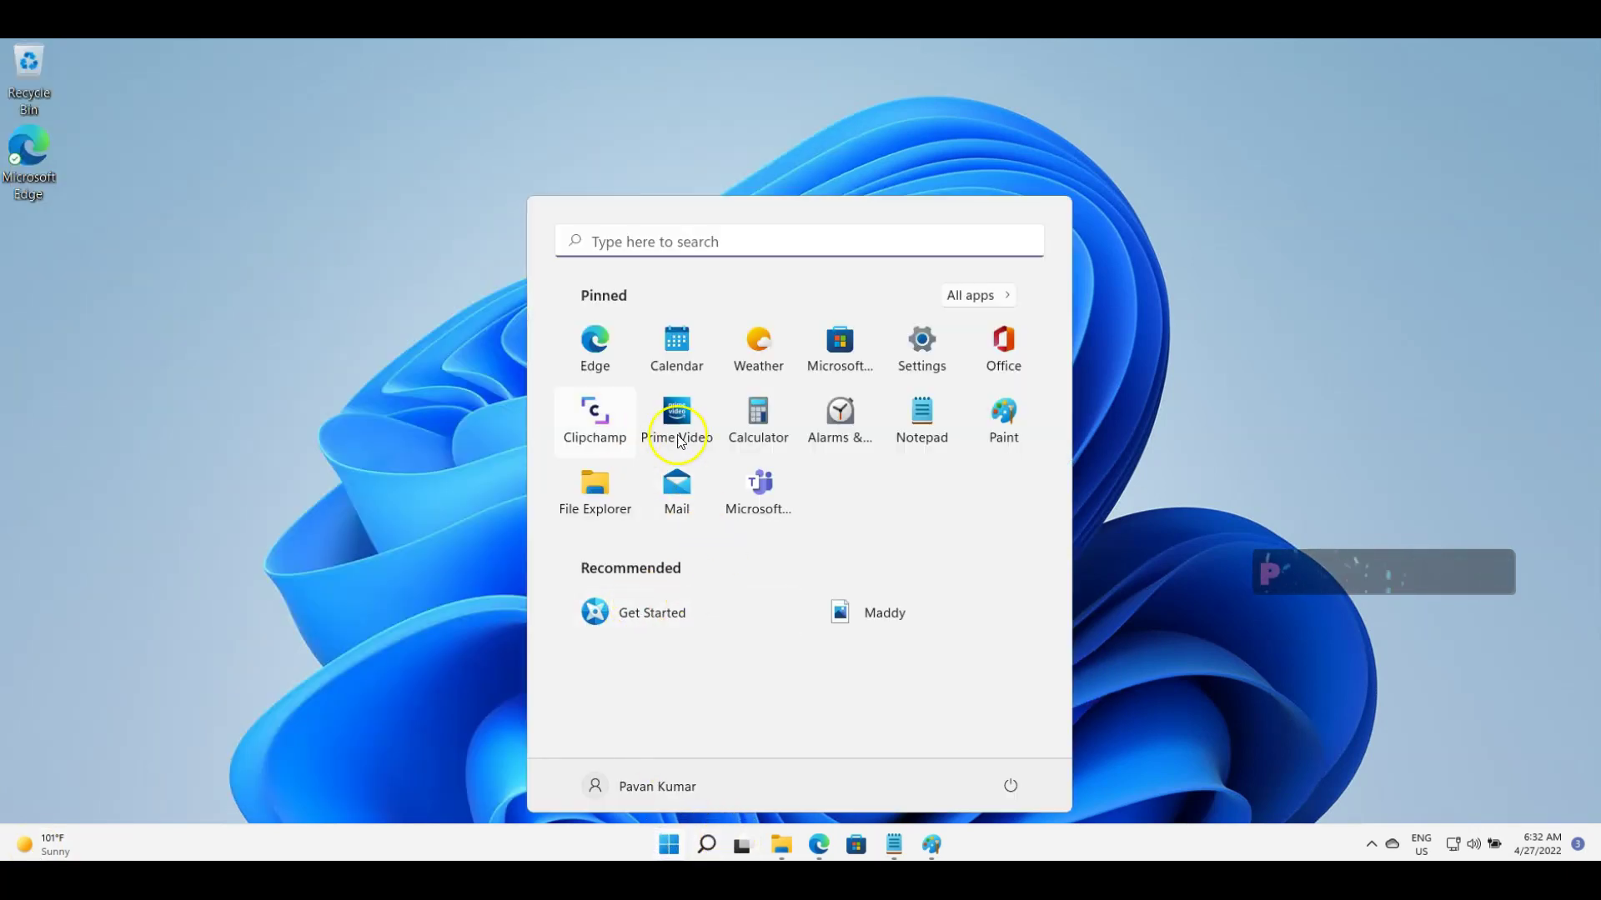
{"action": "left_click", "coordinate": [916, 363]}
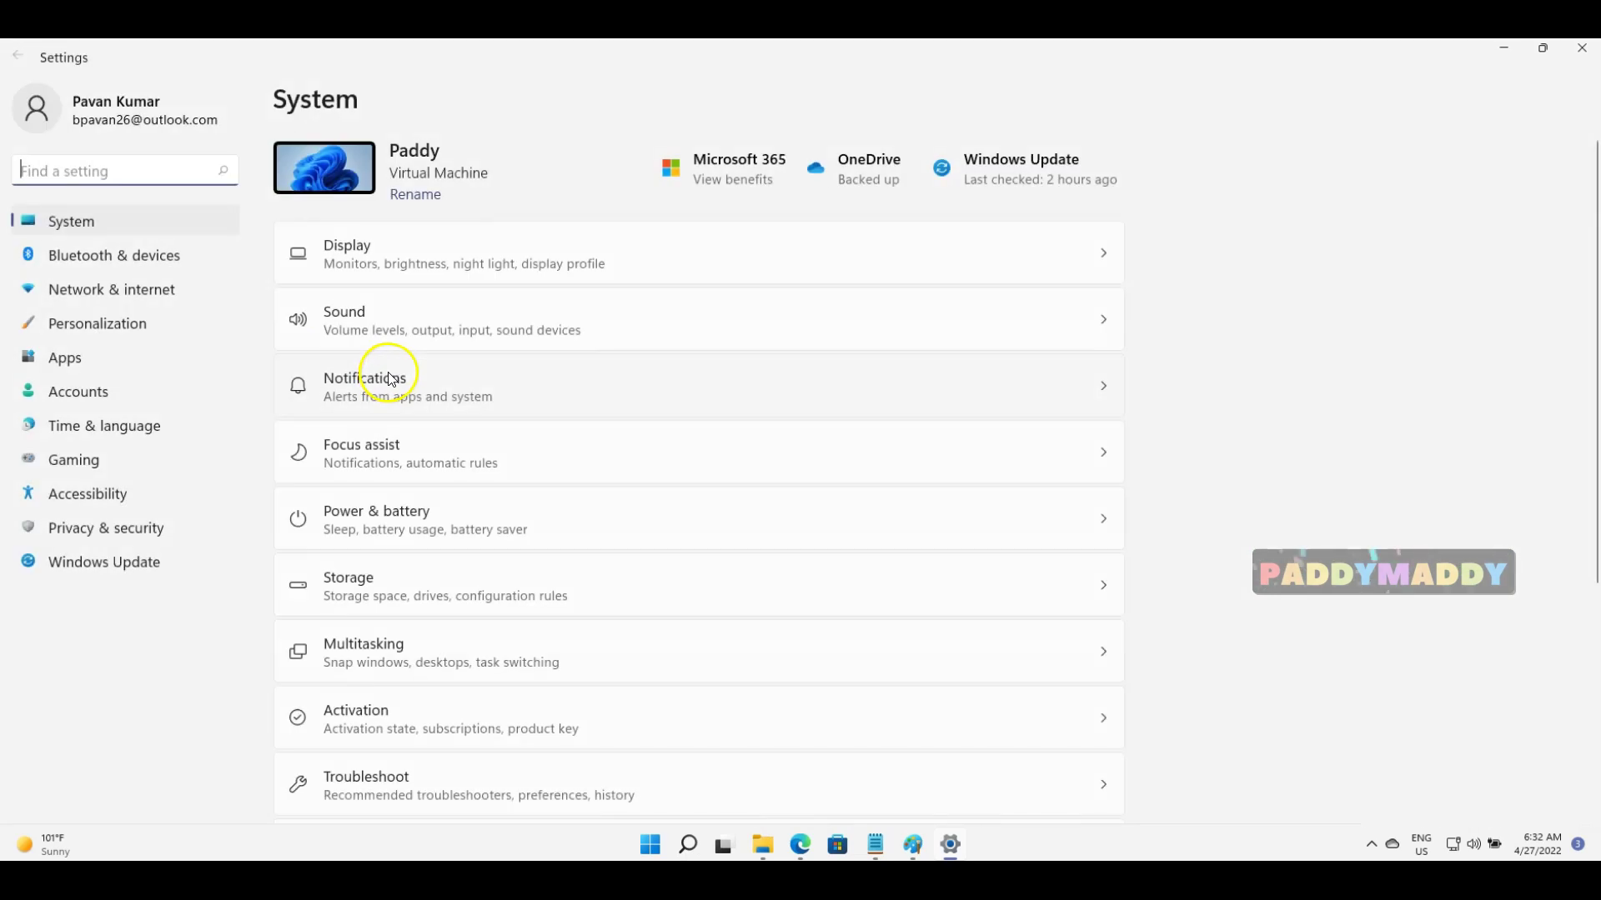
{"action": "scroll", "coordinate": [455, 762], "scroll_direction": "down", "scroll_amount": 4}
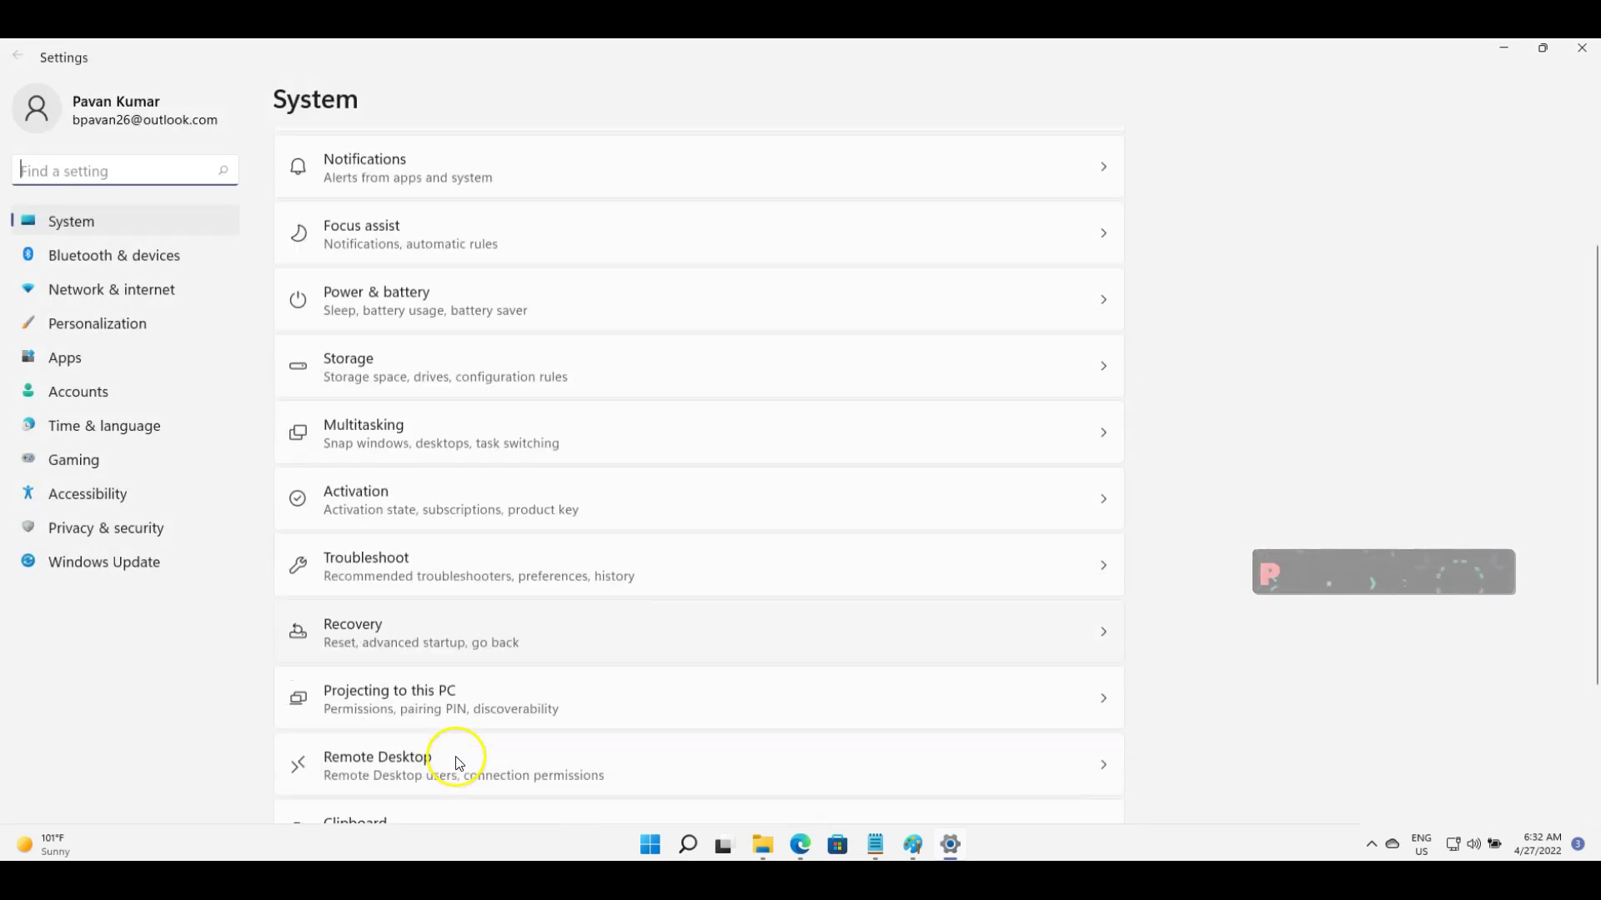
{"action": "left_click", "coordinate": [87, 325]}
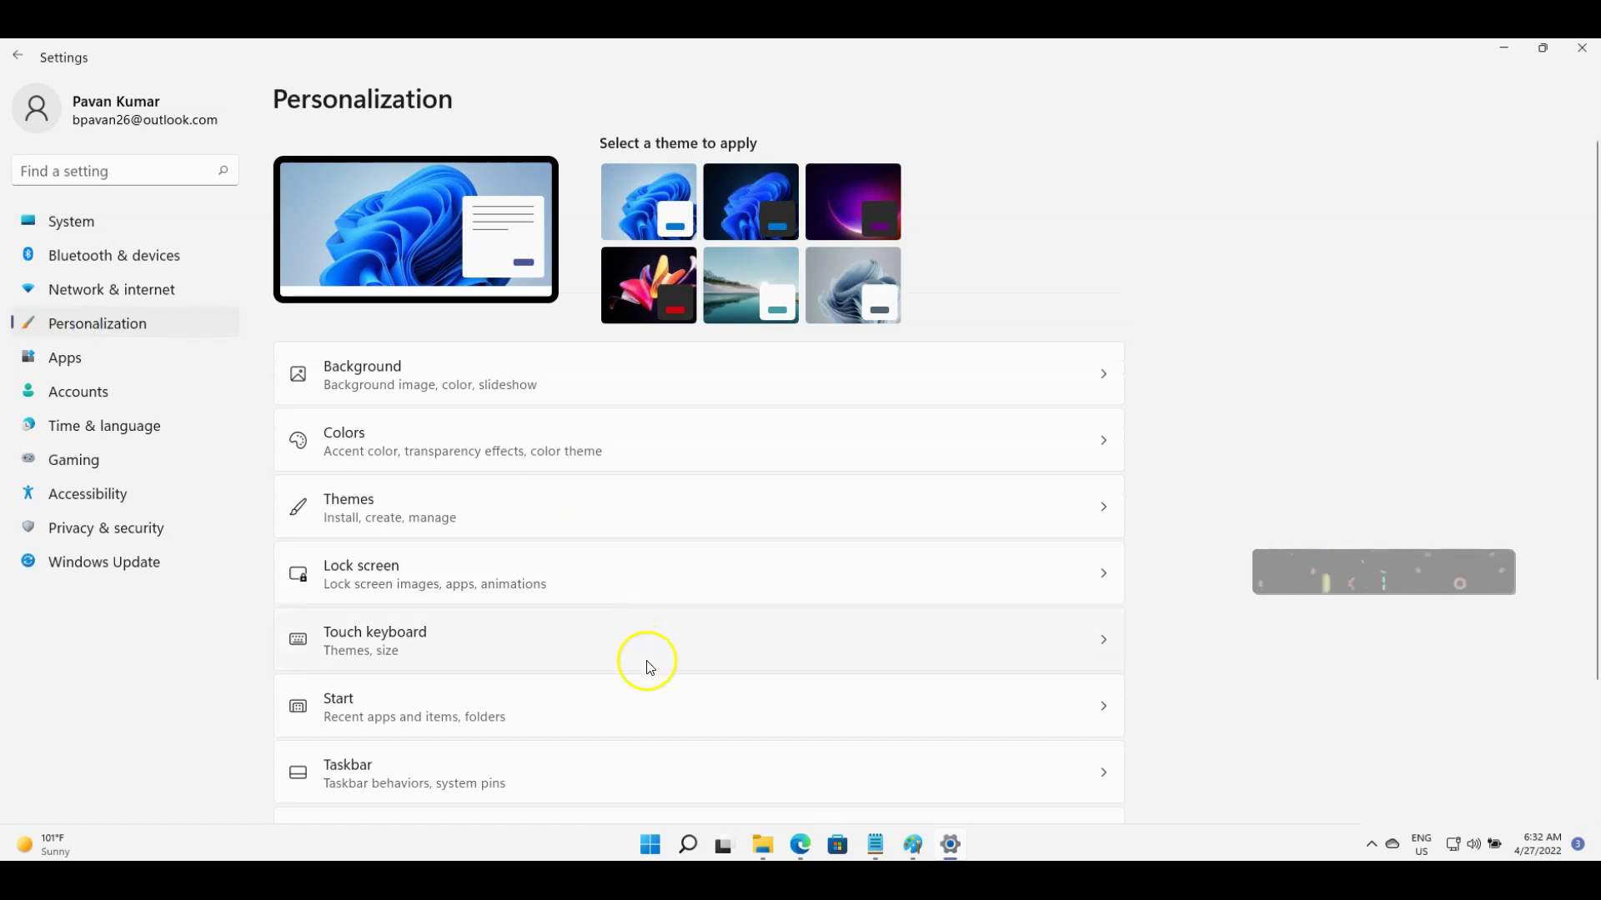
{"action": "scroll", "coordinate": [471, 496], "scroll_direction": "down", "scroll_amount": 2}
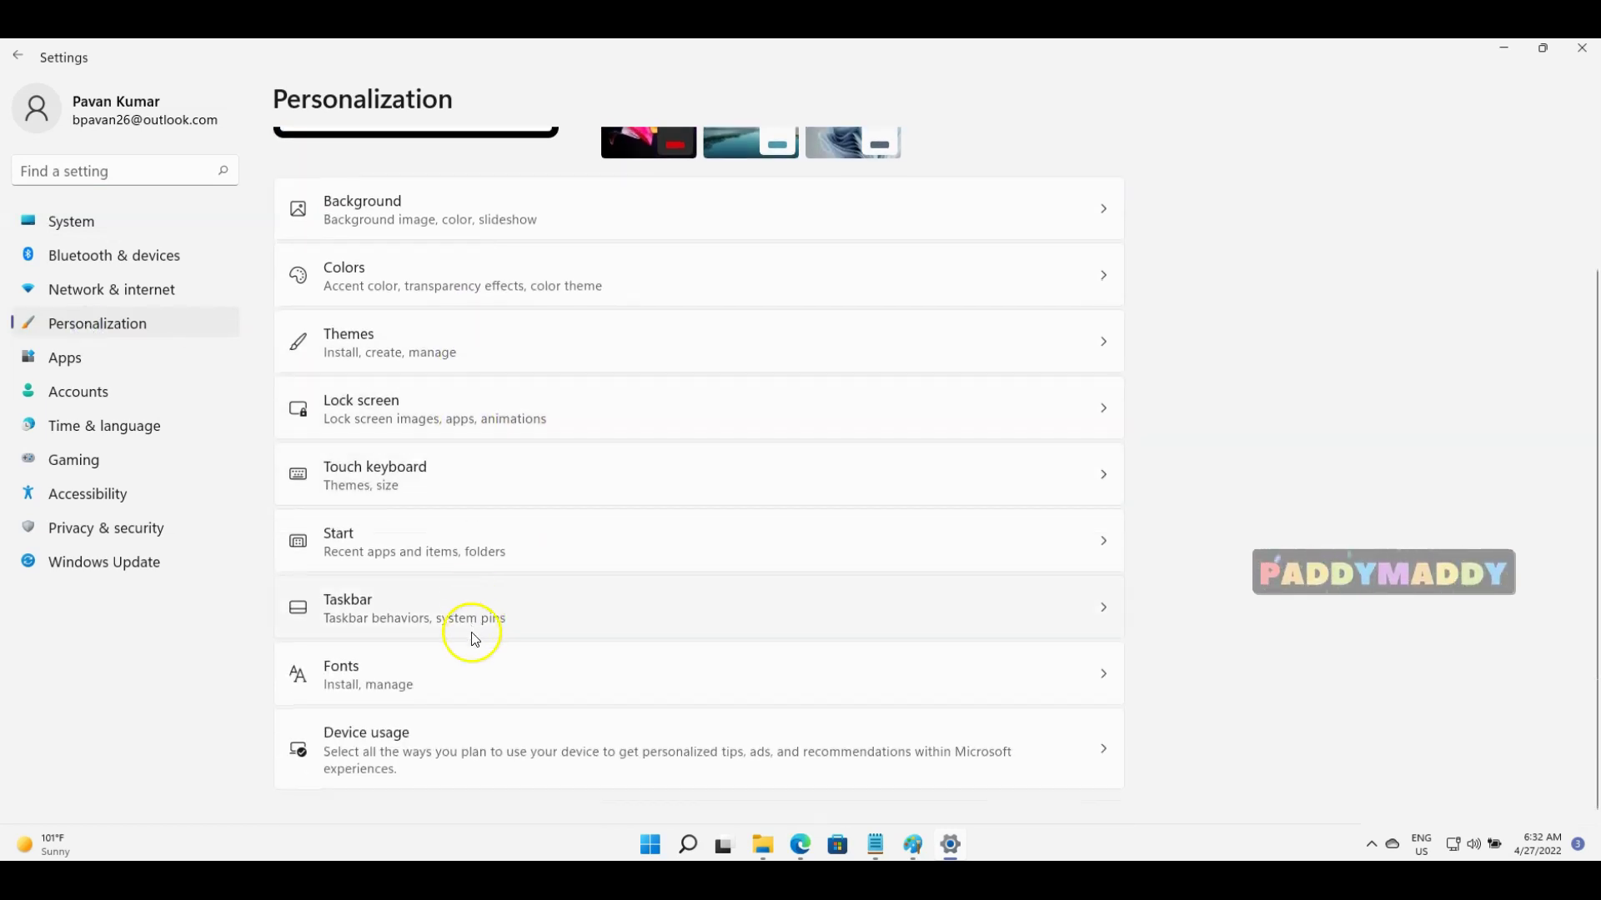
{"action": "scroll", "coordinate": [525, 721], "scroll_direction": "up", "scroll_amount": 2}
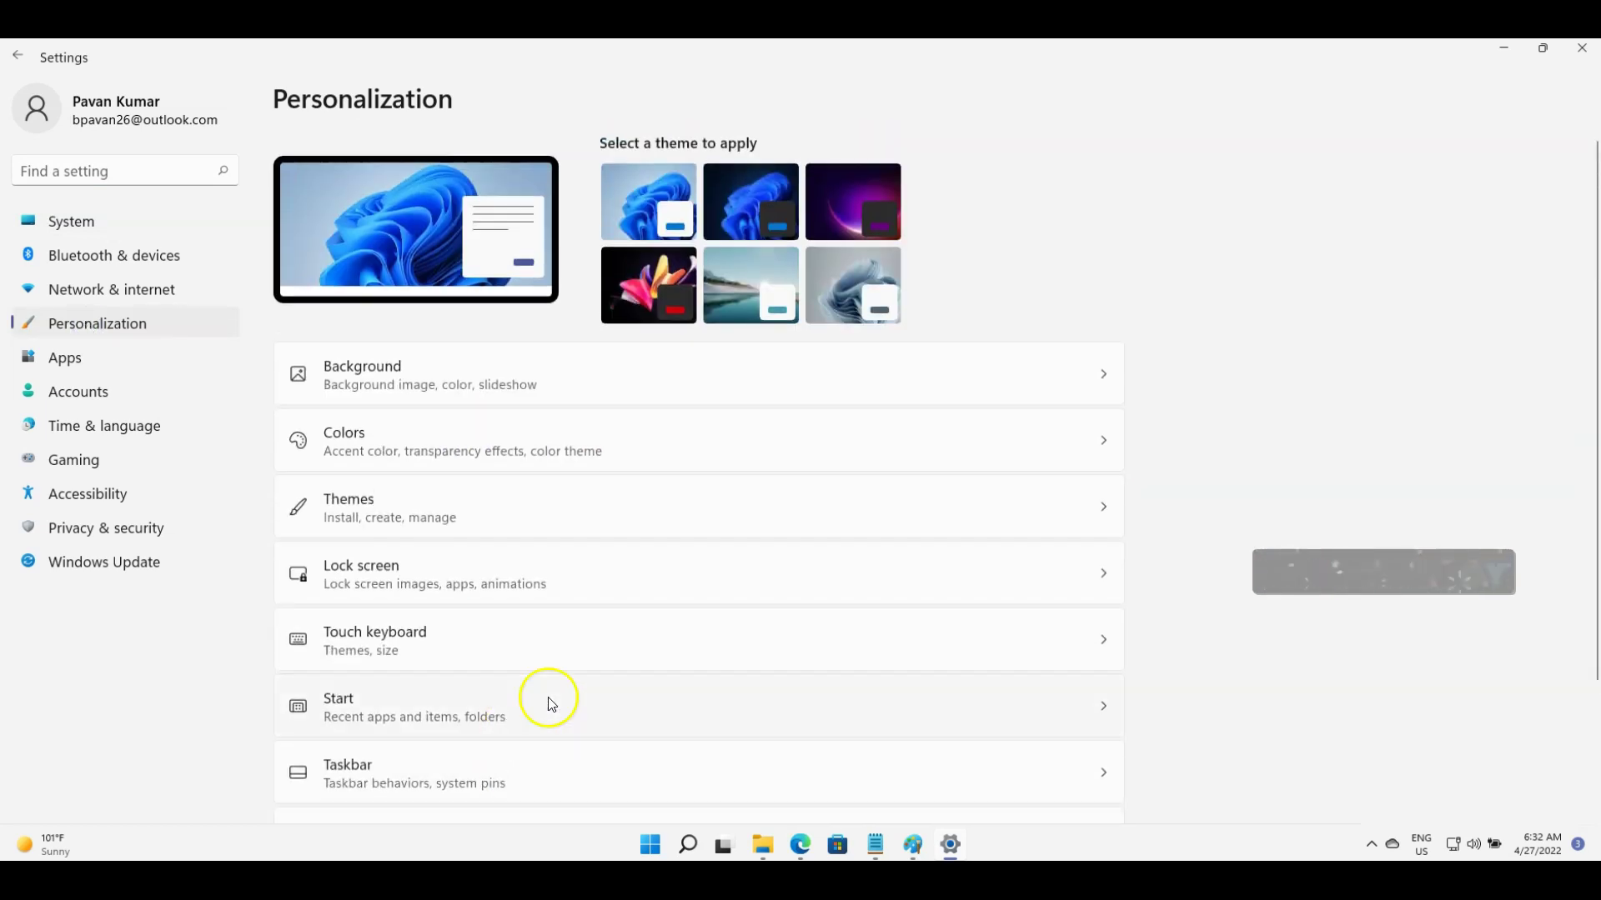
{"action": "left_click", "coordinate": [458, 768]}
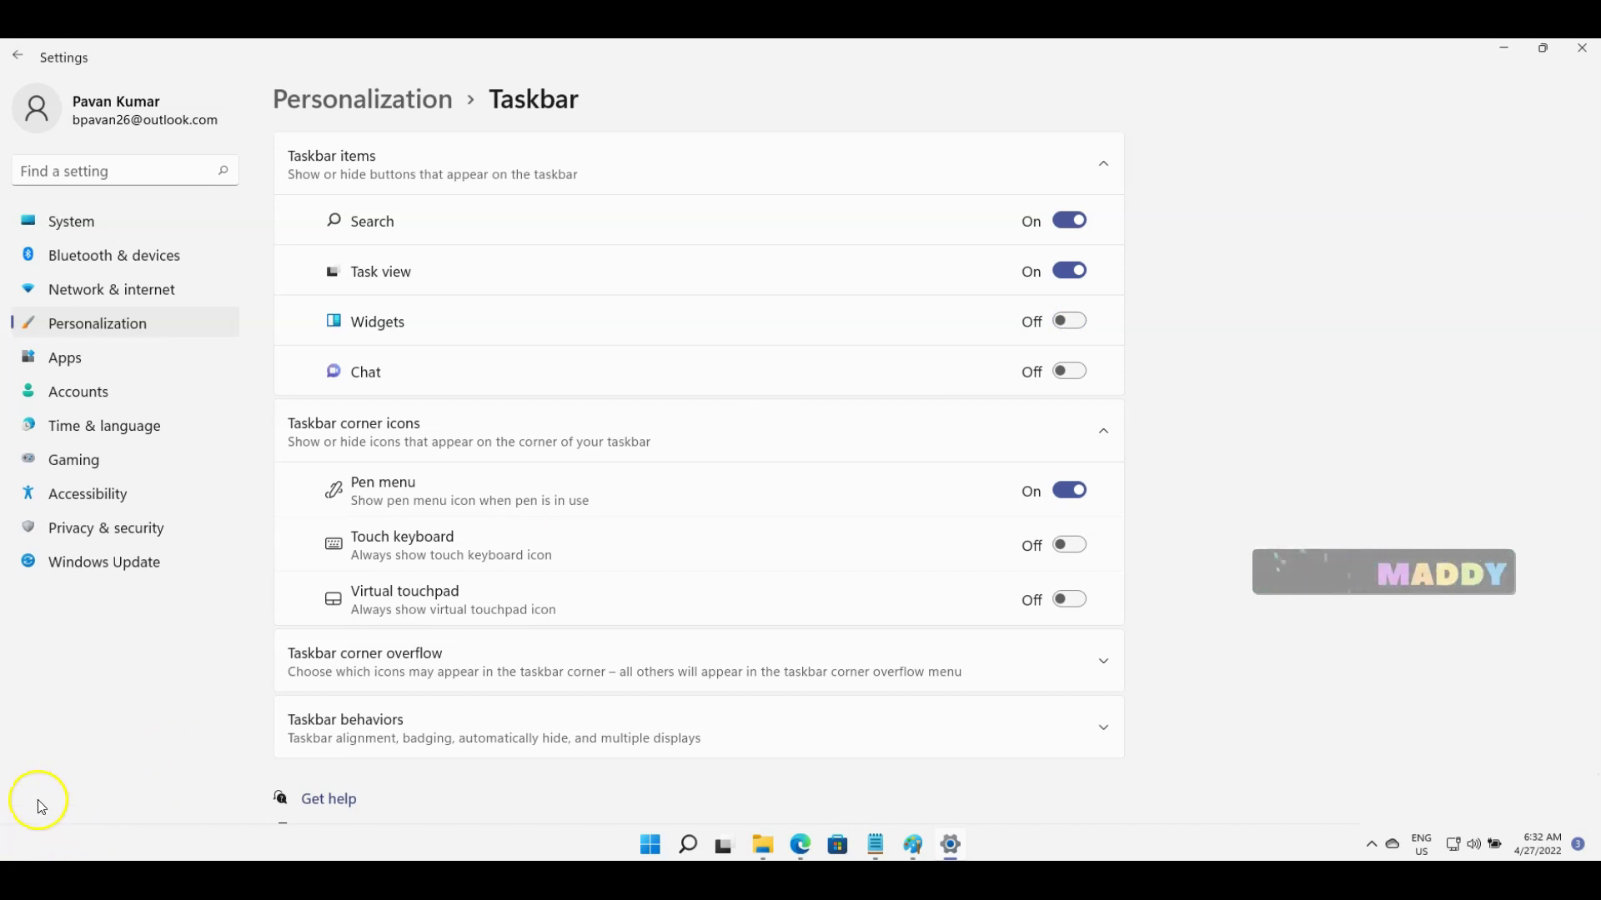
{"action": "left_click", "coordinate": [1070, 322]}
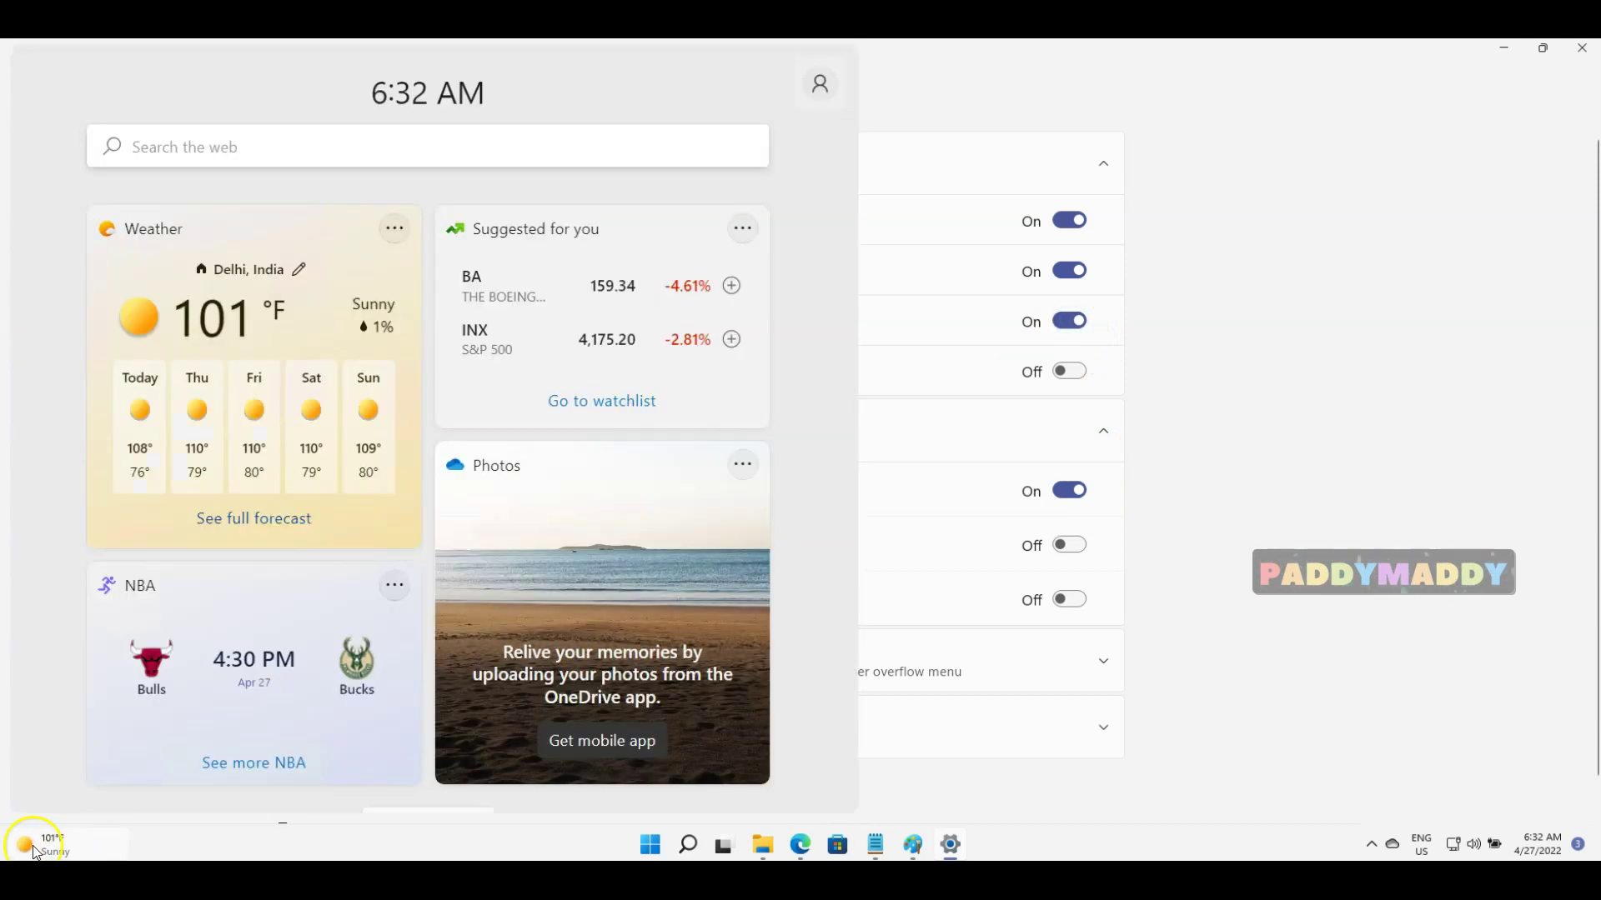
{"action": "mouse_move", "coordinate": [62, 852]}
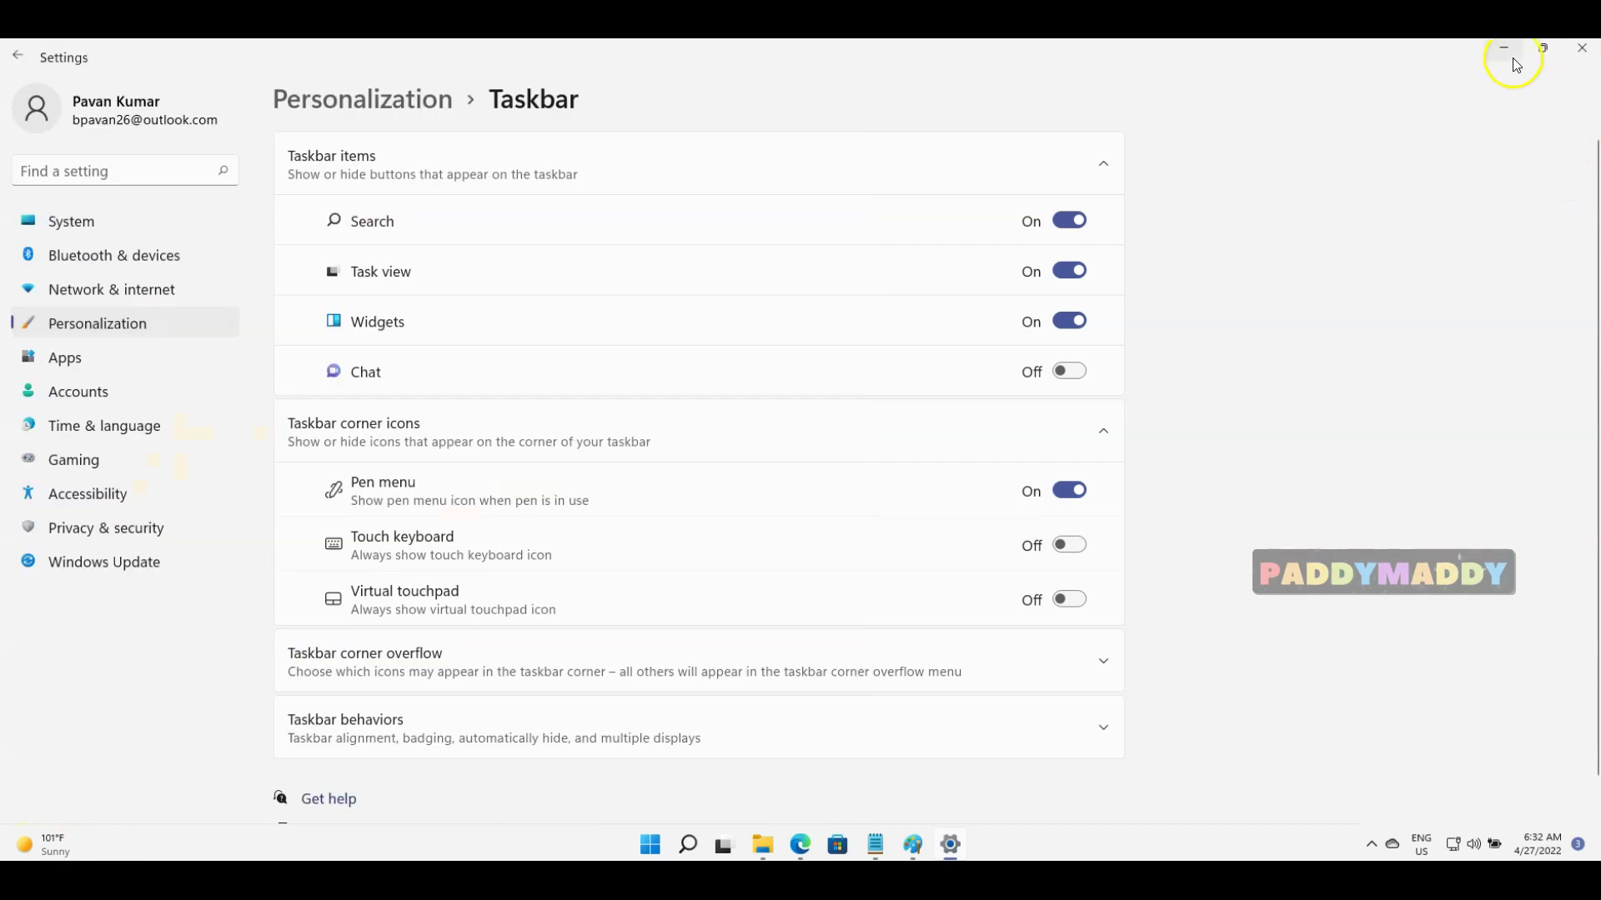
Resize the Weather widget to Large, after briefly setting it to Small
{"action": "left_click", "coordinate": [1506, 50]}
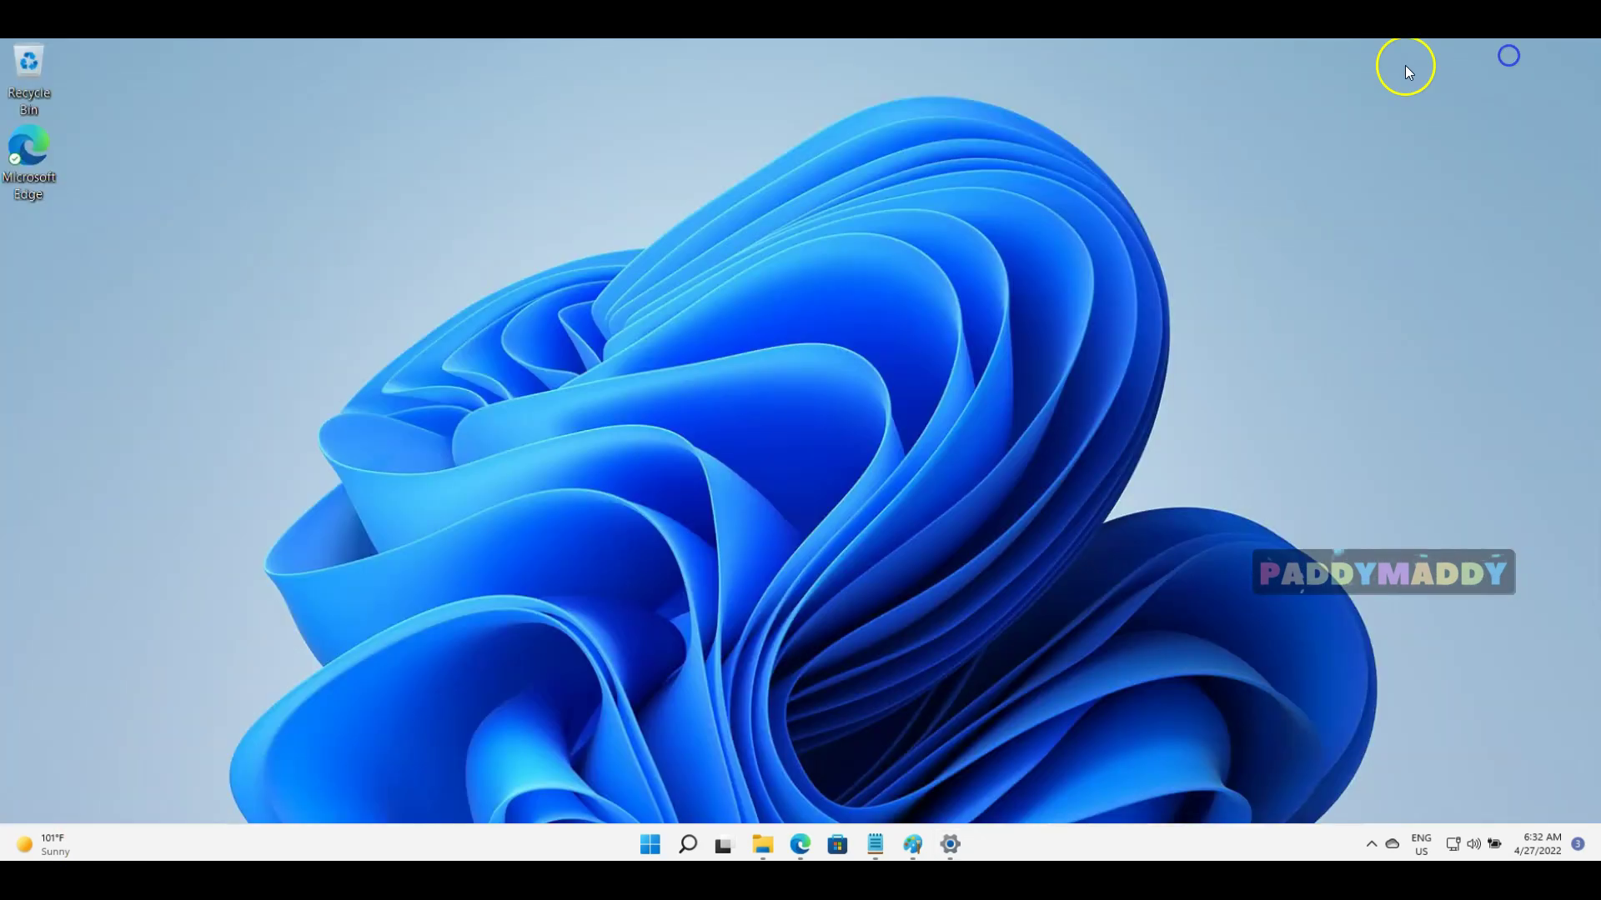
{"action": "mouse_move", "coordinate": [27, 852]}
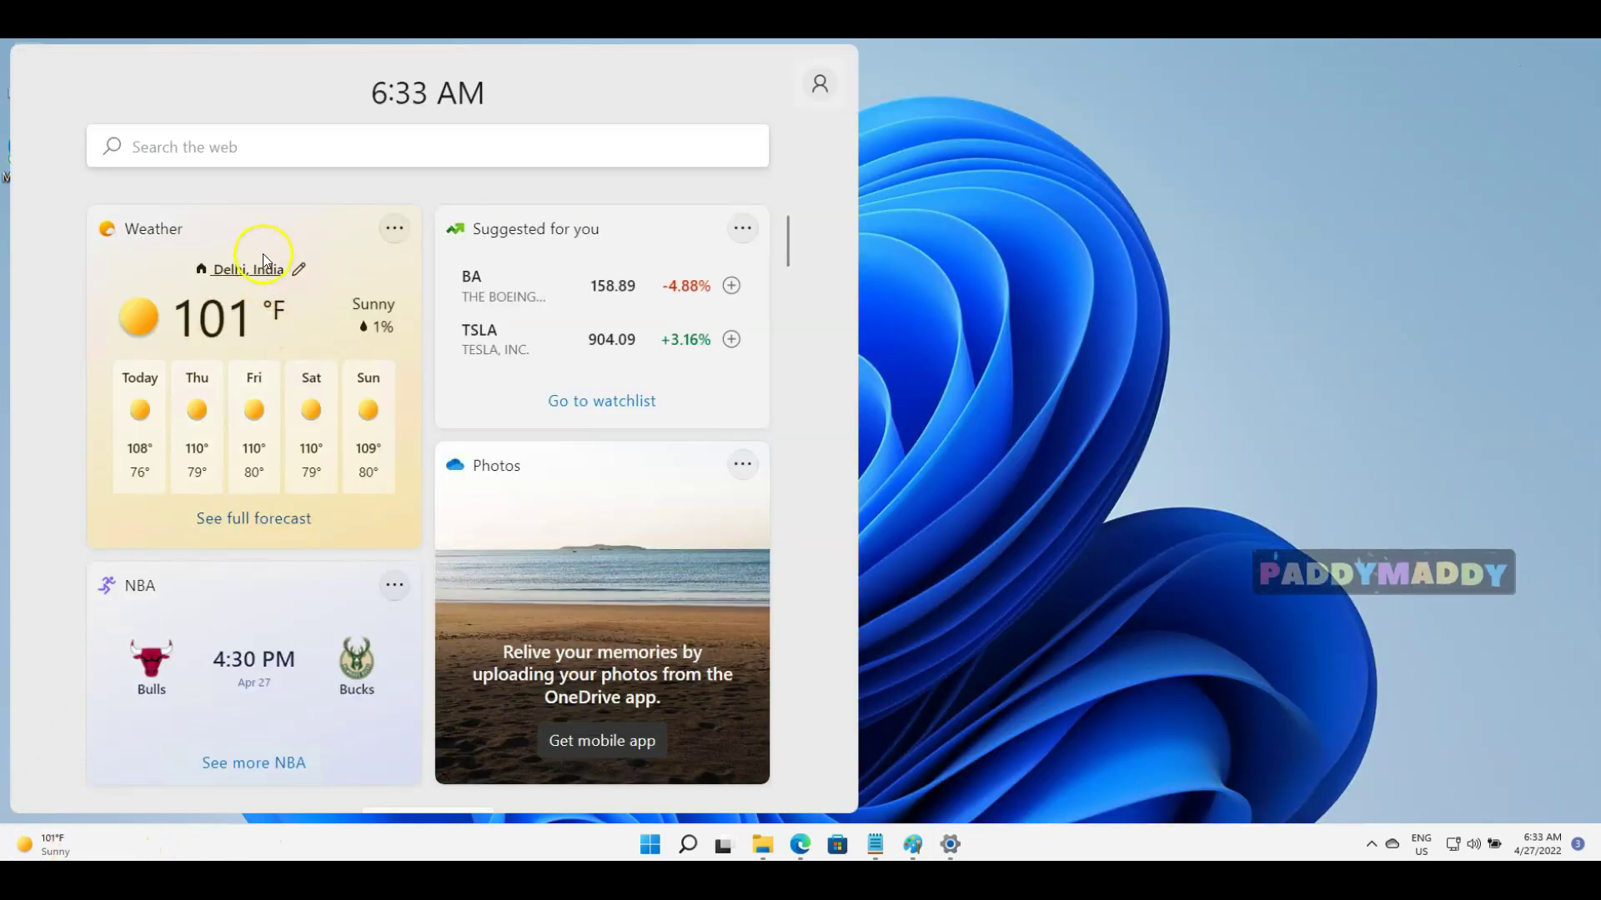
{"action": "left_click", "coordinate": [404, 228]}
{"action": "left_click", "coordinate": [440, 280]}
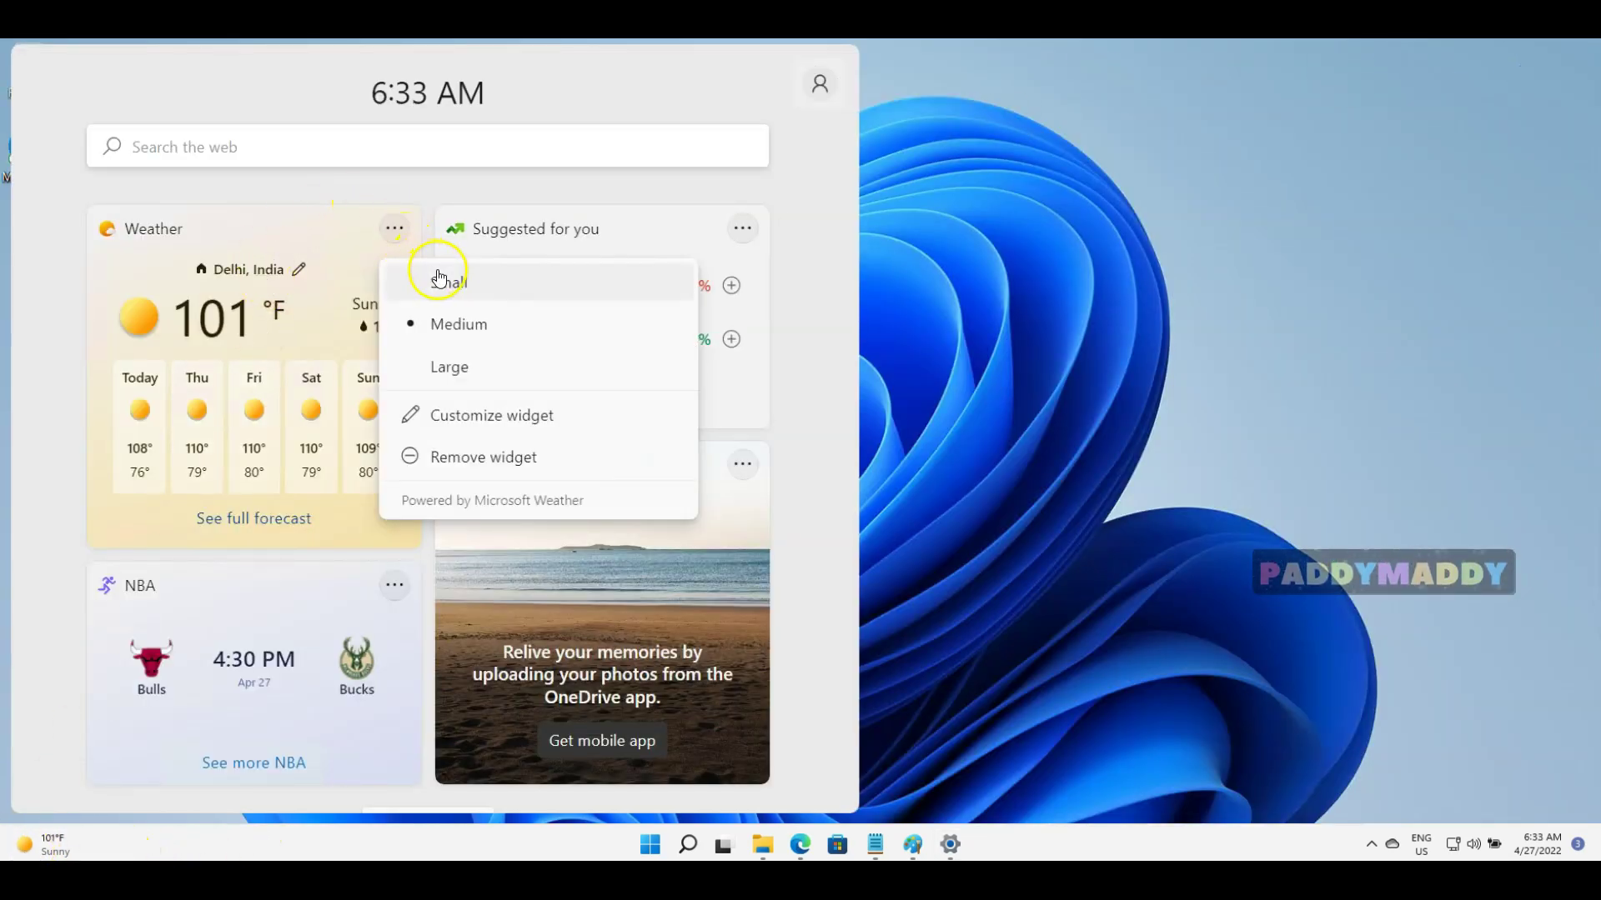
{"action": "left_click", "coordinate": [397, 228]}
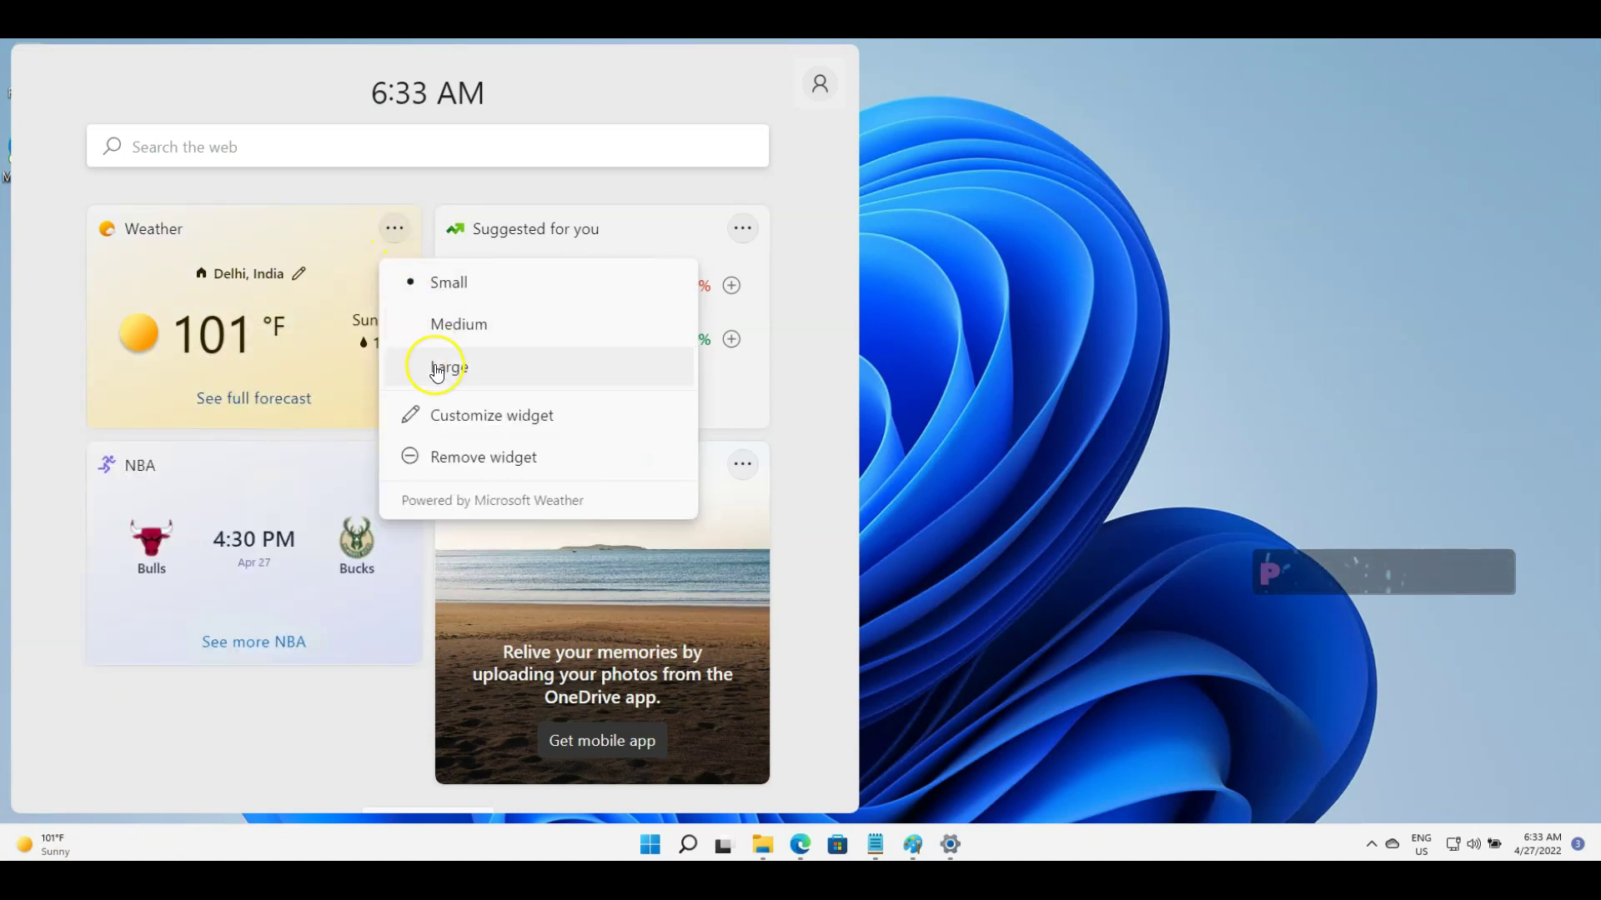
{"action": "left_click", "coordinate": [437, 370]}
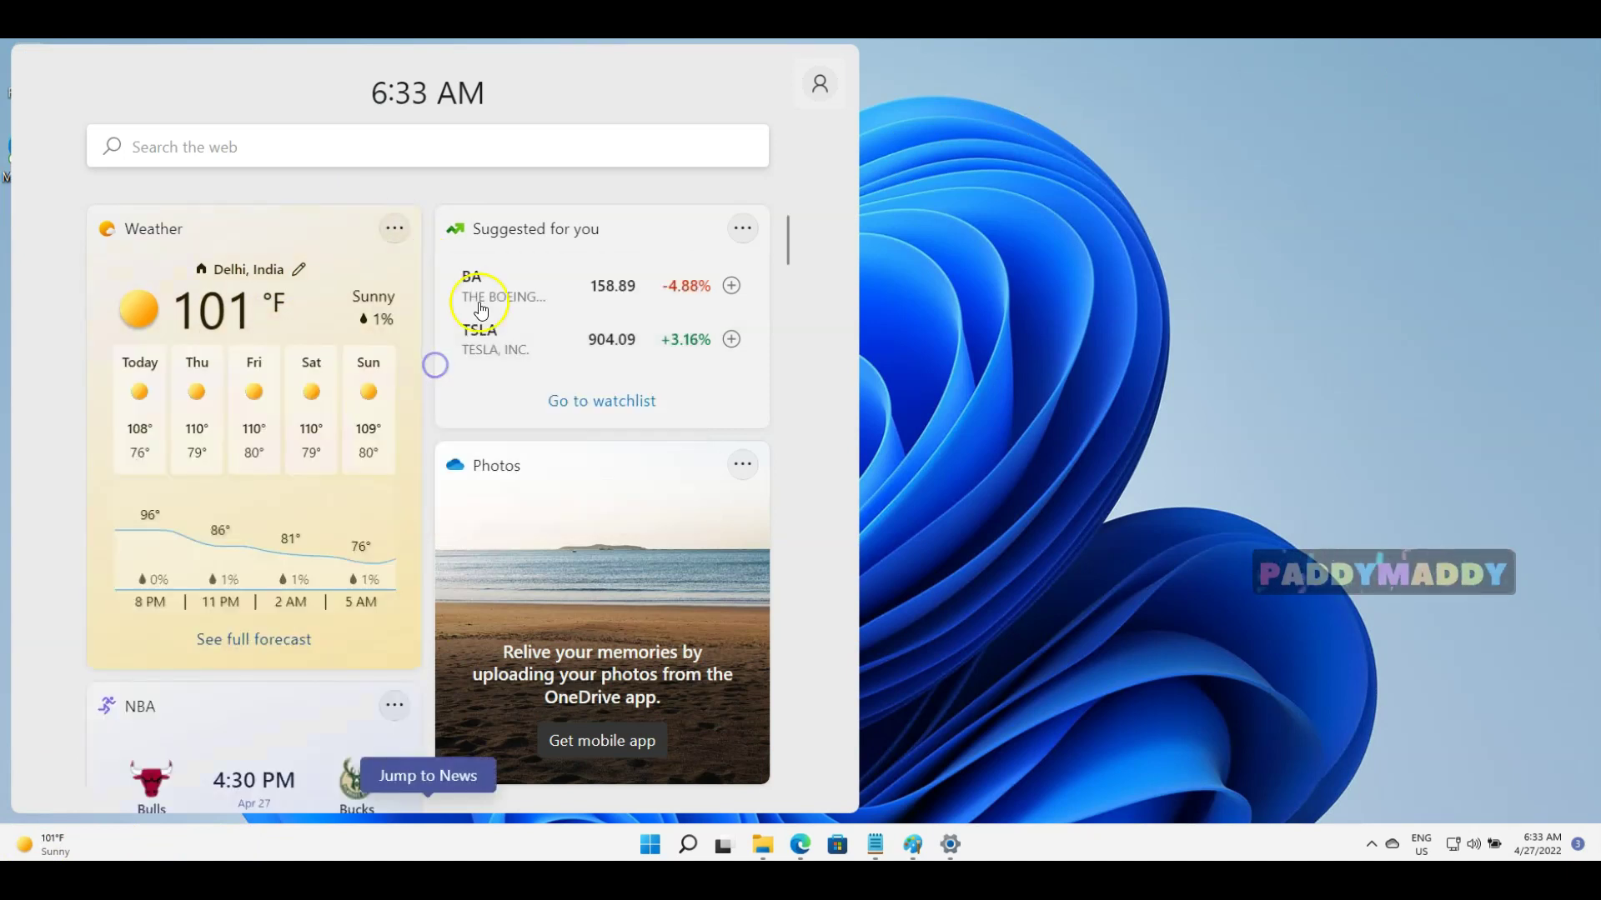
Remove the Suggested for you stocks widget from the board
{"action": "left_click", "coordinate": [743, 232]}
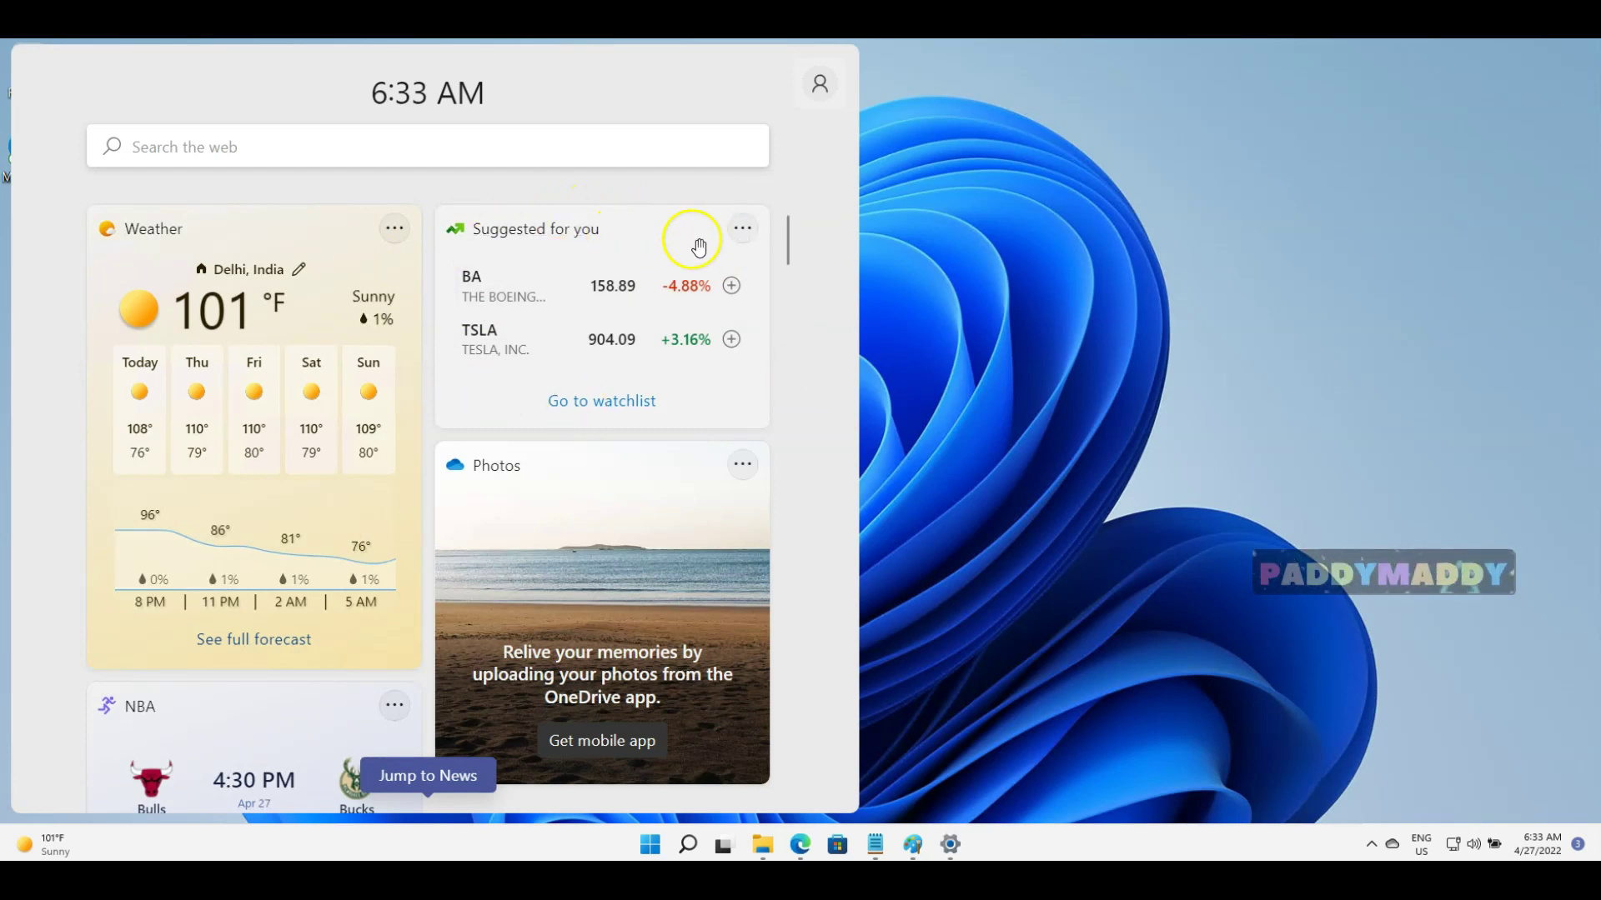
{"action": "left_click", "coordinate": [734, 233]}
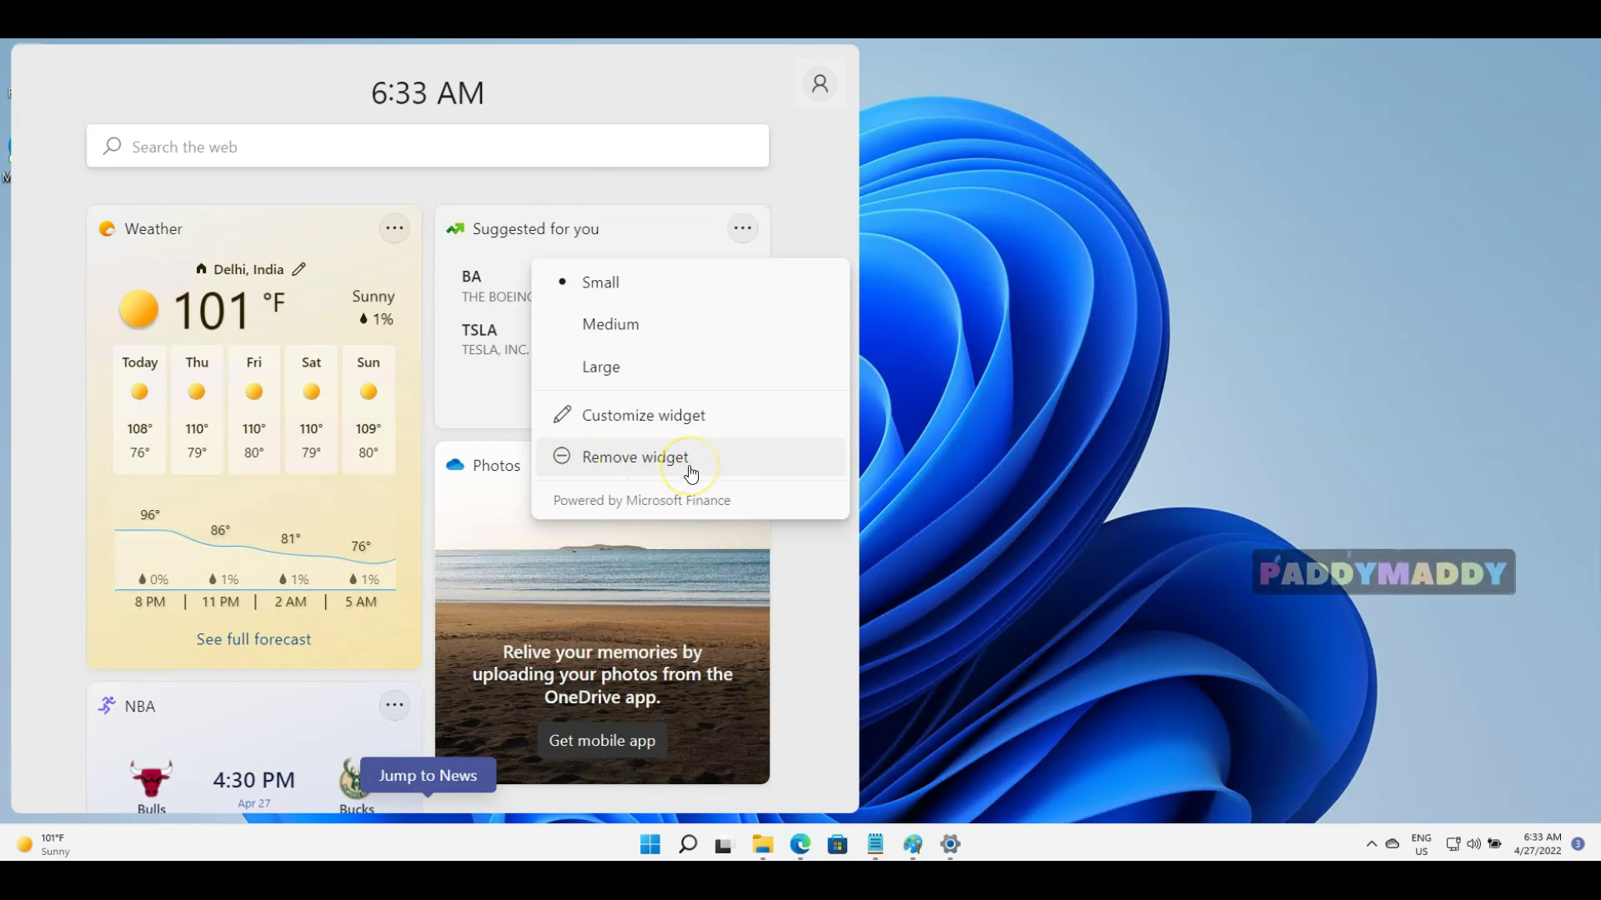
{"action": "left_click", "coordinate": [691, 471]}
{"action": "scroll", "coordinate": [538, 659], "scroll_direction": "down", "scroll_amount": 3}
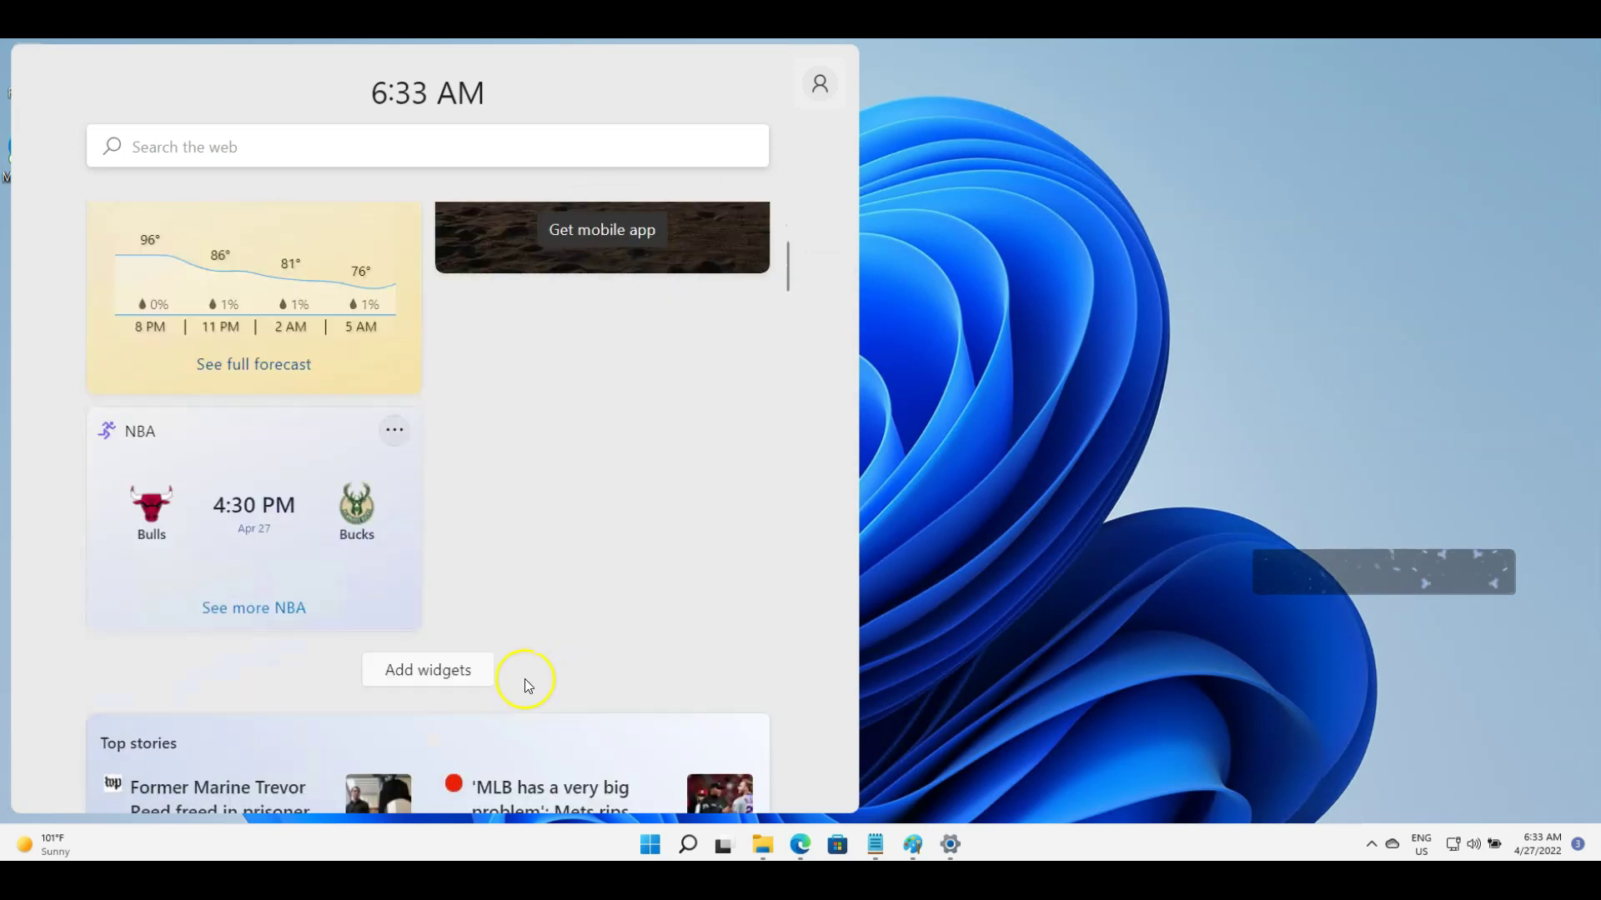
{"action": "scroll", "coordinate": [527, 684], "scroll_direction": "down", "scroll_amount": 2}
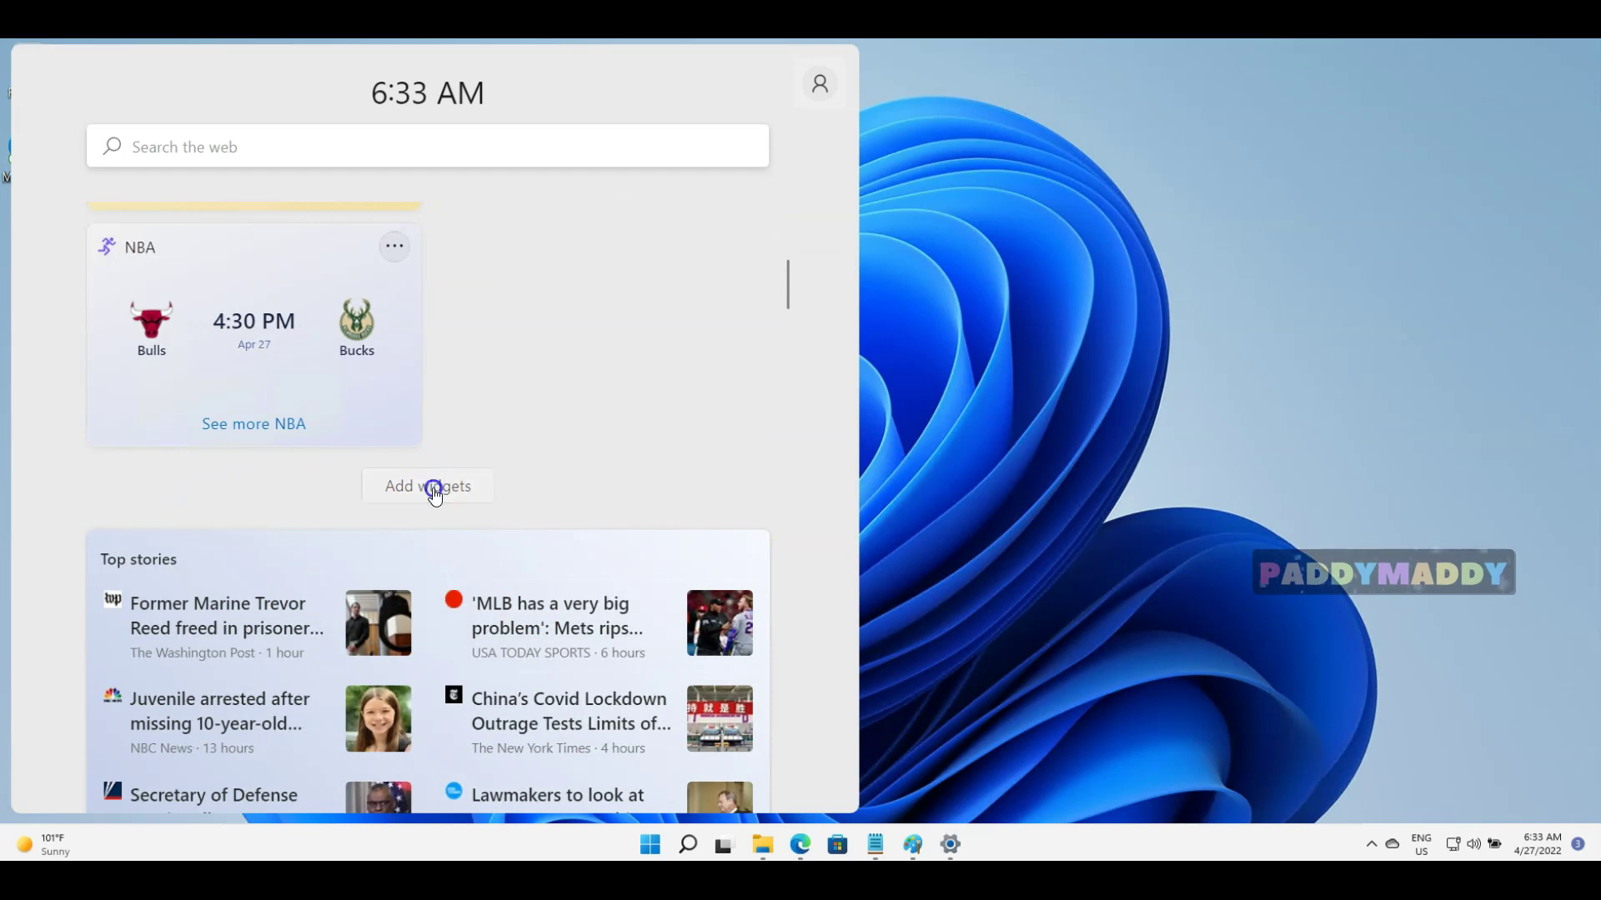
Add the To Do and Tips widgets through Add widgets in Widget settings
{"action": "left_click", "coordinate": [433, 488]}
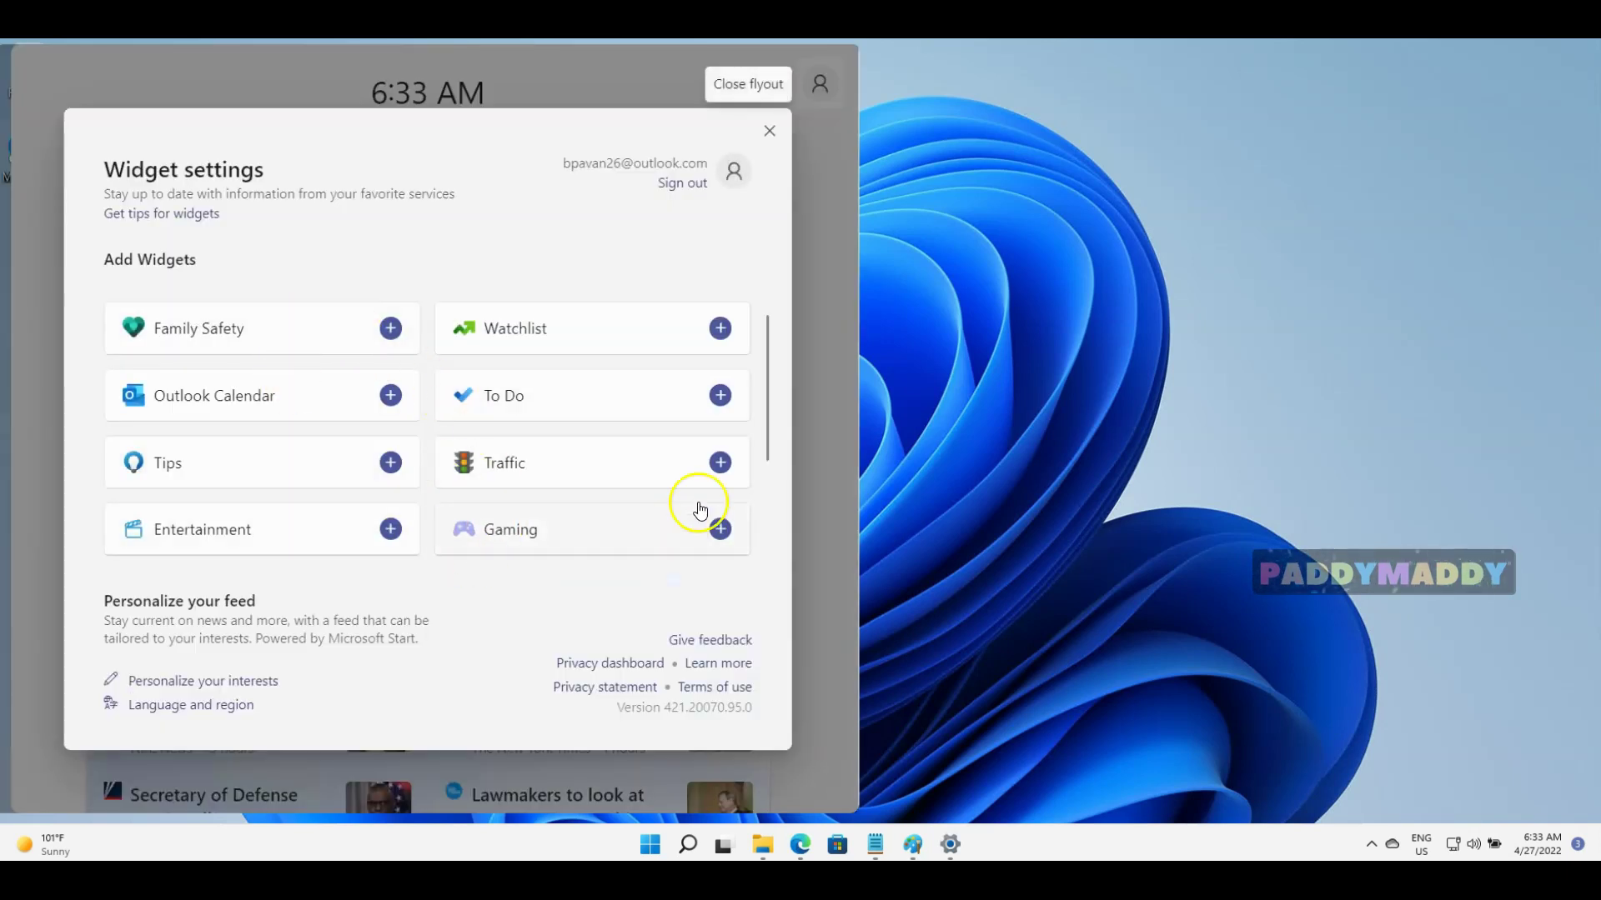
{"action": "left_click", "coordinate": [720, 397]}
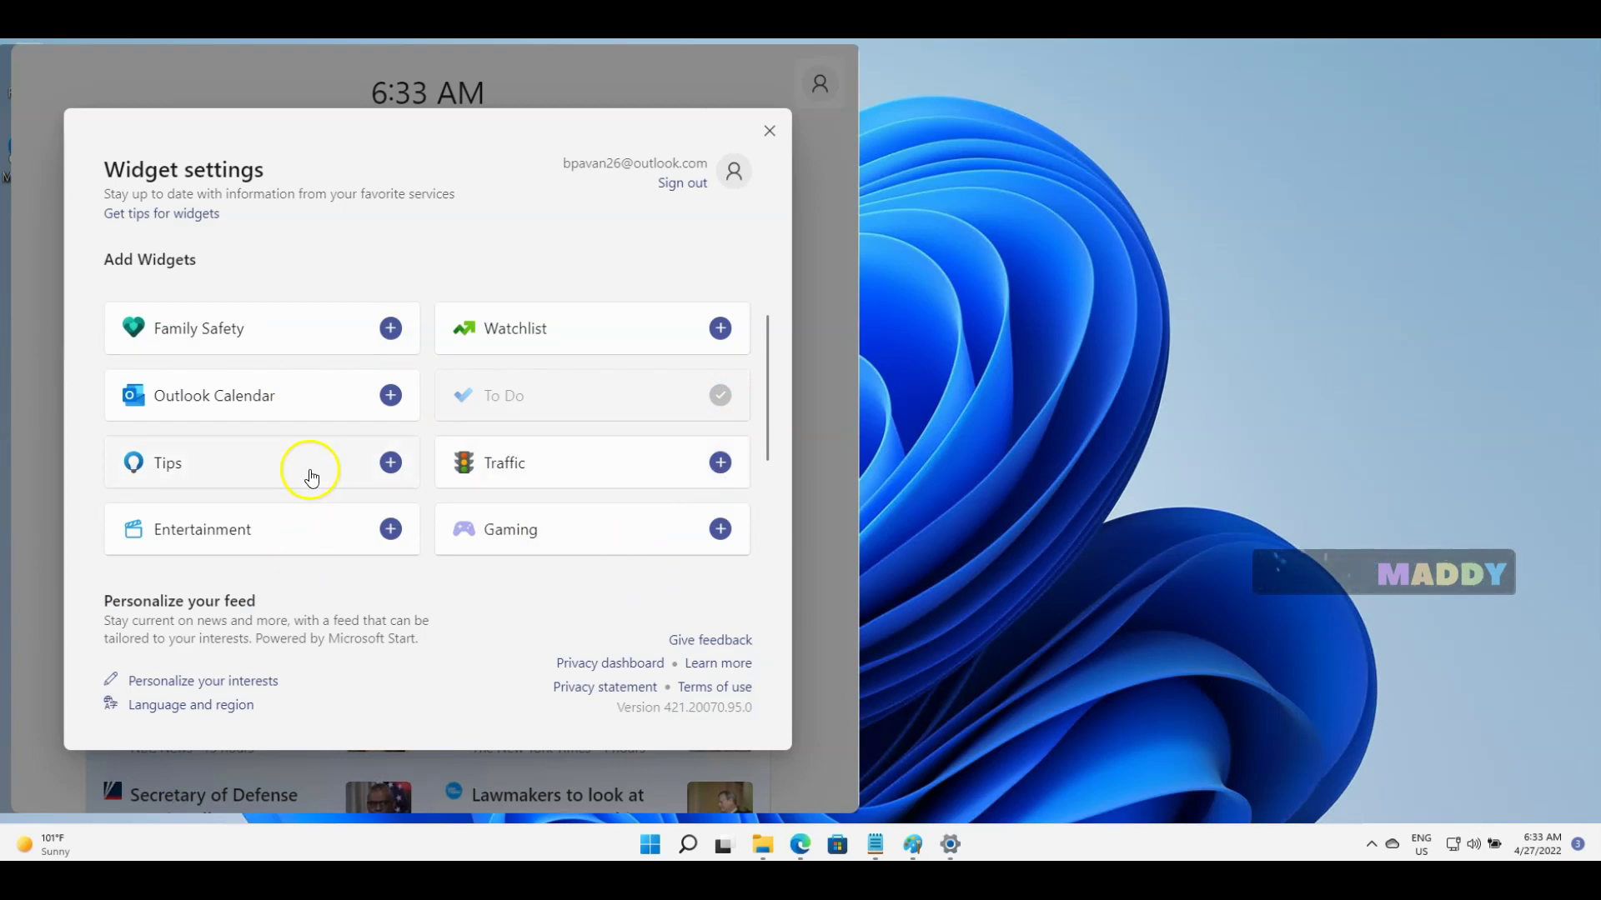
{"action": "left_click", "coordinate": [392, 463]}
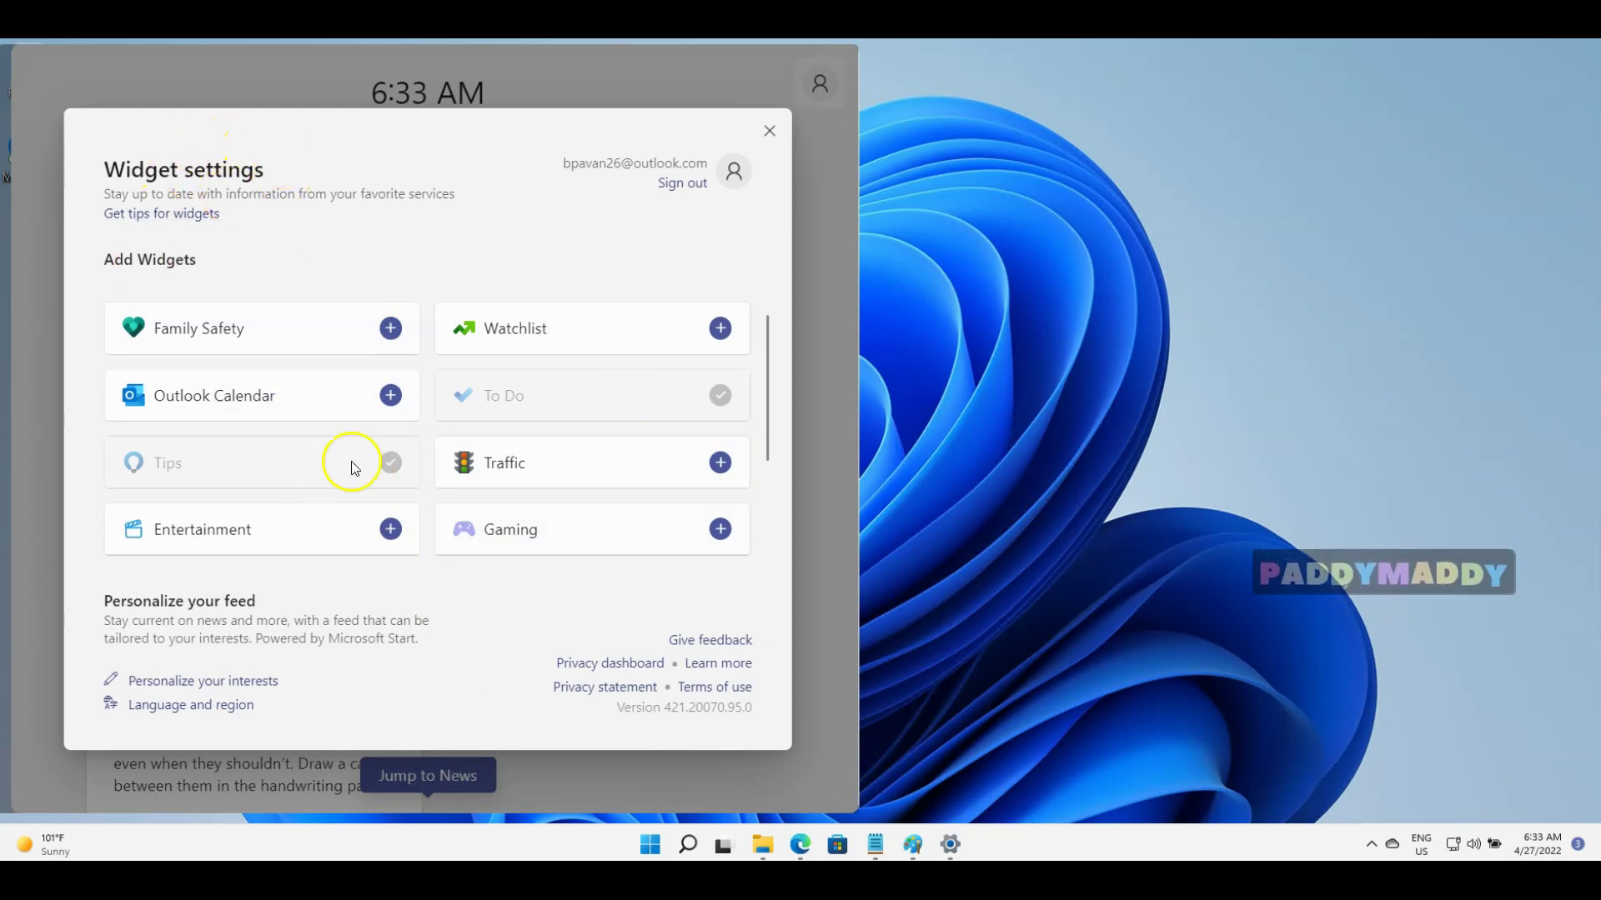
{"action": "left_click", "coordinate": [768, 133]}
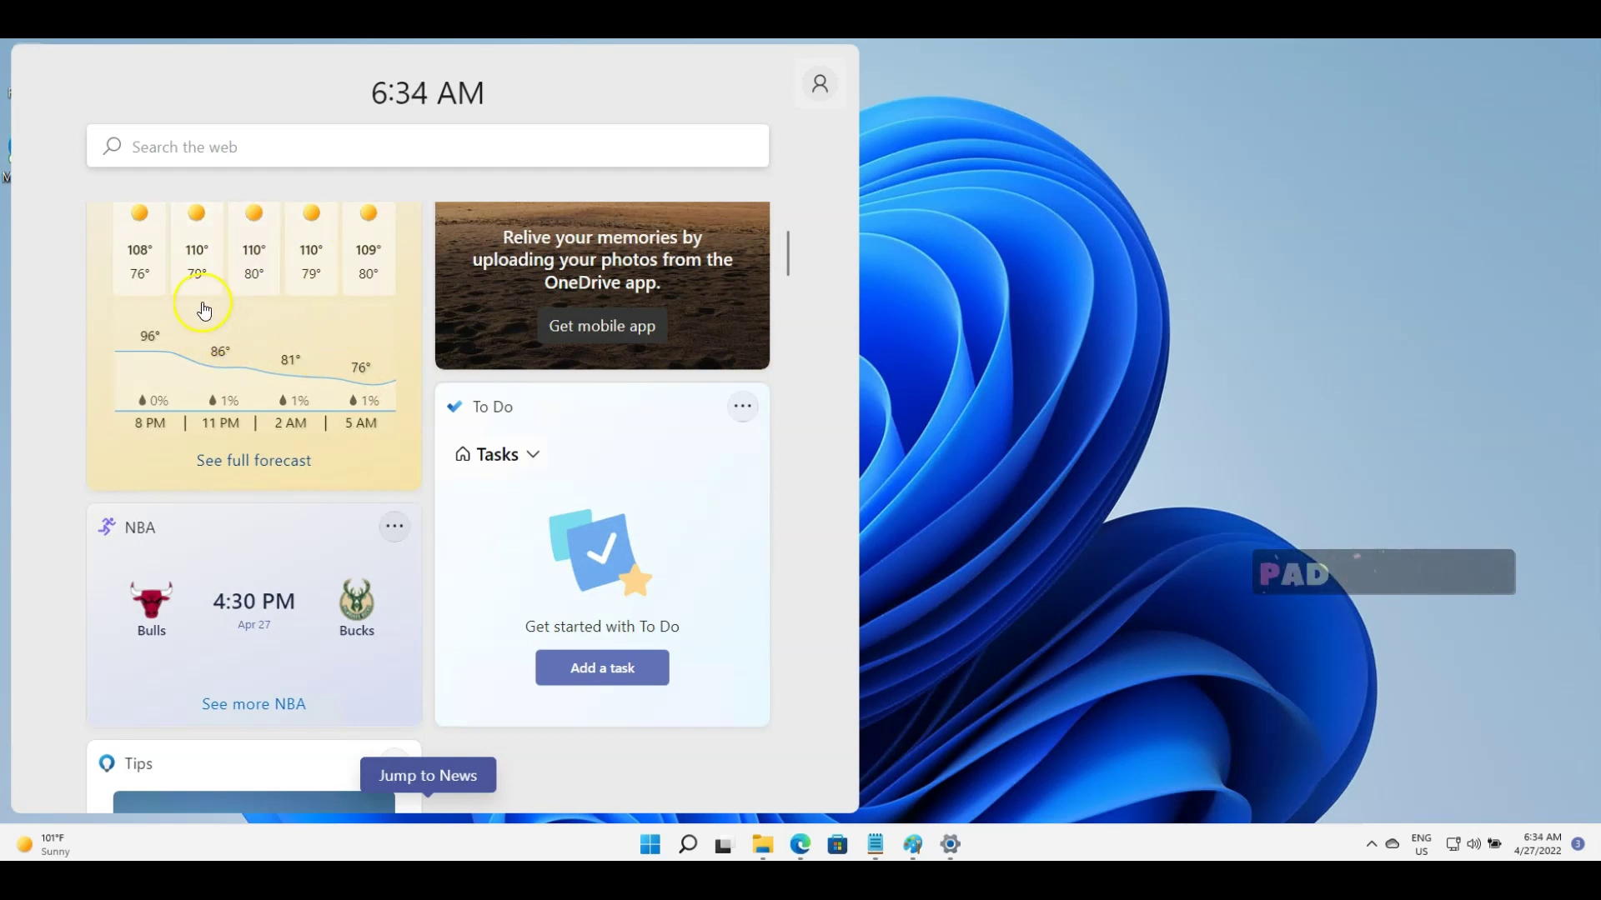
Drag Photos to the top-left slot and place Weather beside it in the right column
{"action": "scroll", "coordinate": [754, 592], "scroll_direction": "up", "scroll_amount": 2}
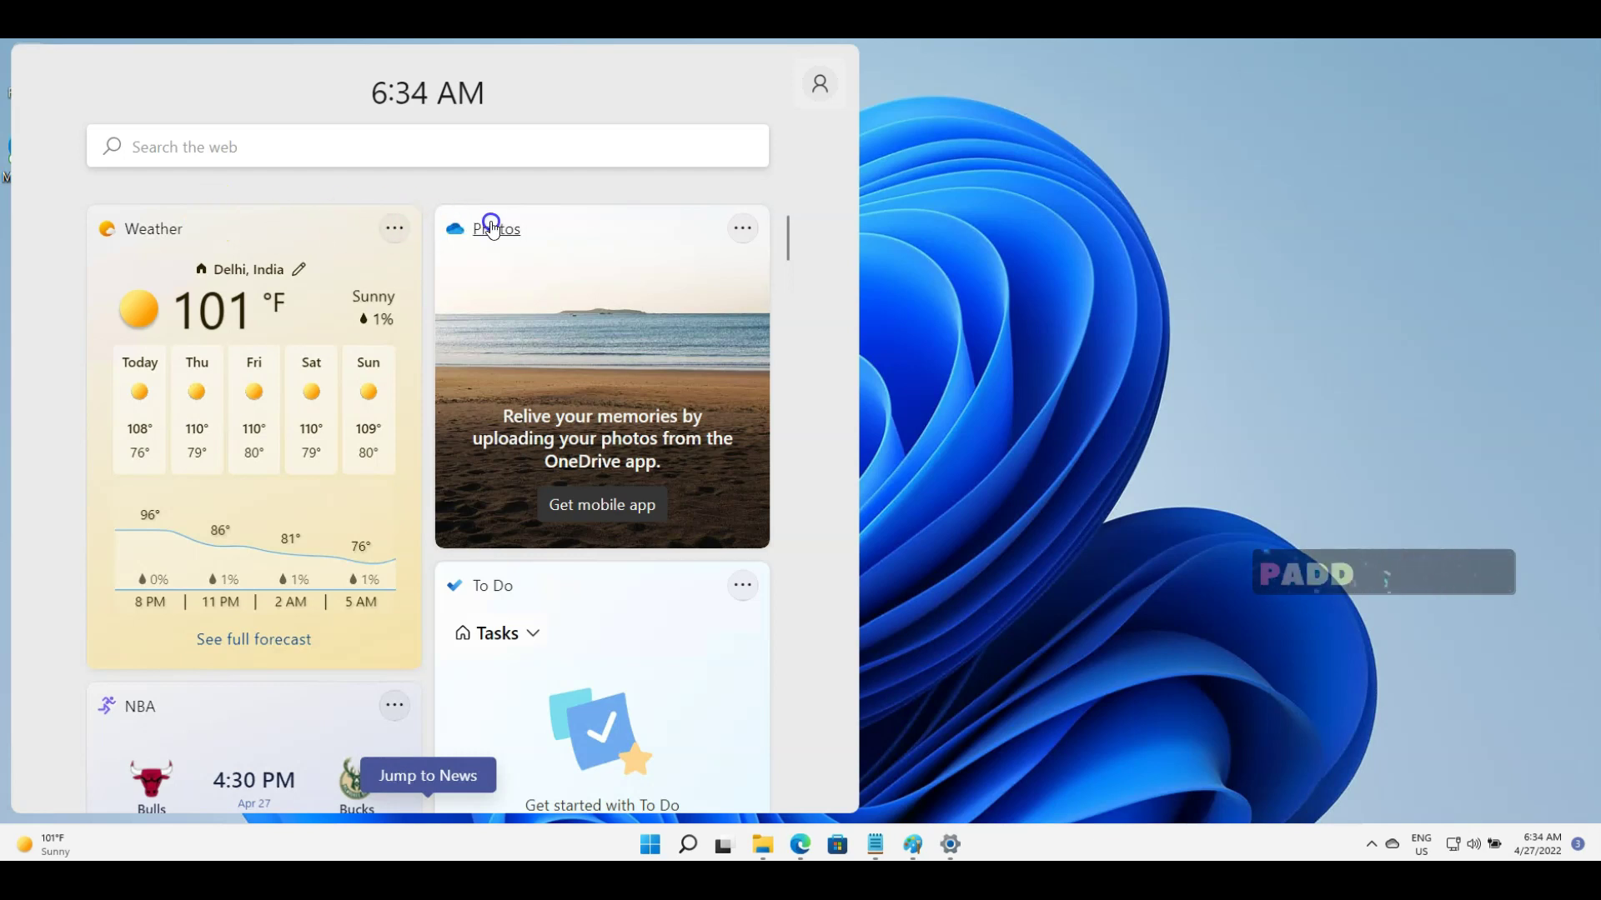
{"action": "left_click_drag", "start_coordinate": [692, 237], "coordinate": [200, 240]}
{"action": "left_click_drag", "start_coordinate": [329, 562], "coordinate": [653, 175]}
{"action": "left_click", "coordinate": [489, 717]}
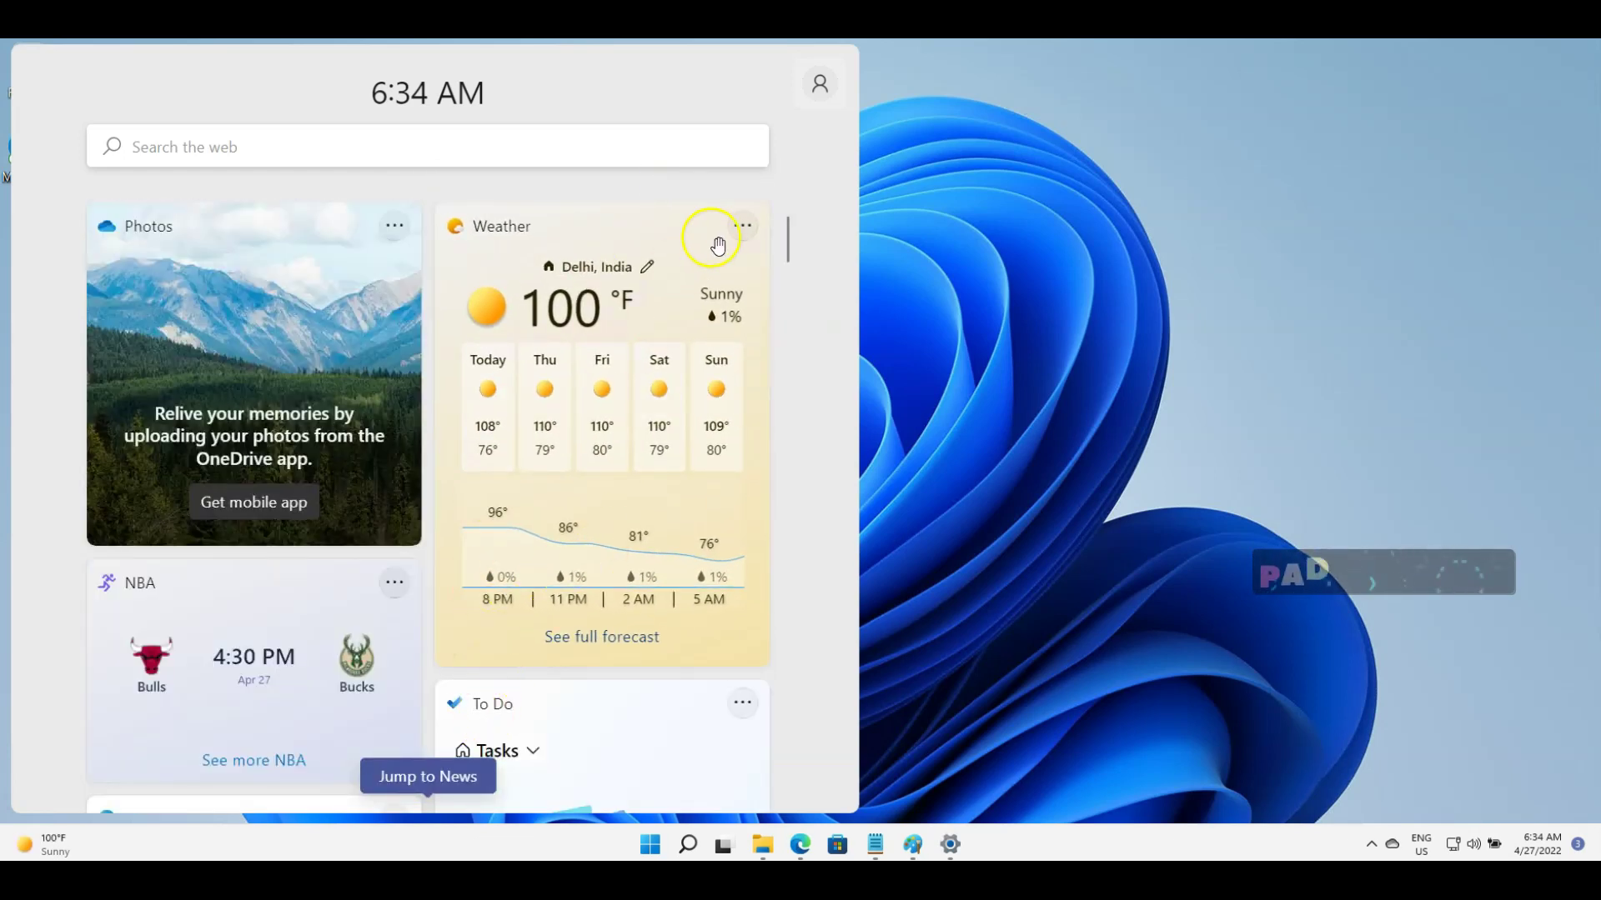
{"action": "left_click", "coordinate": [762, 230]}
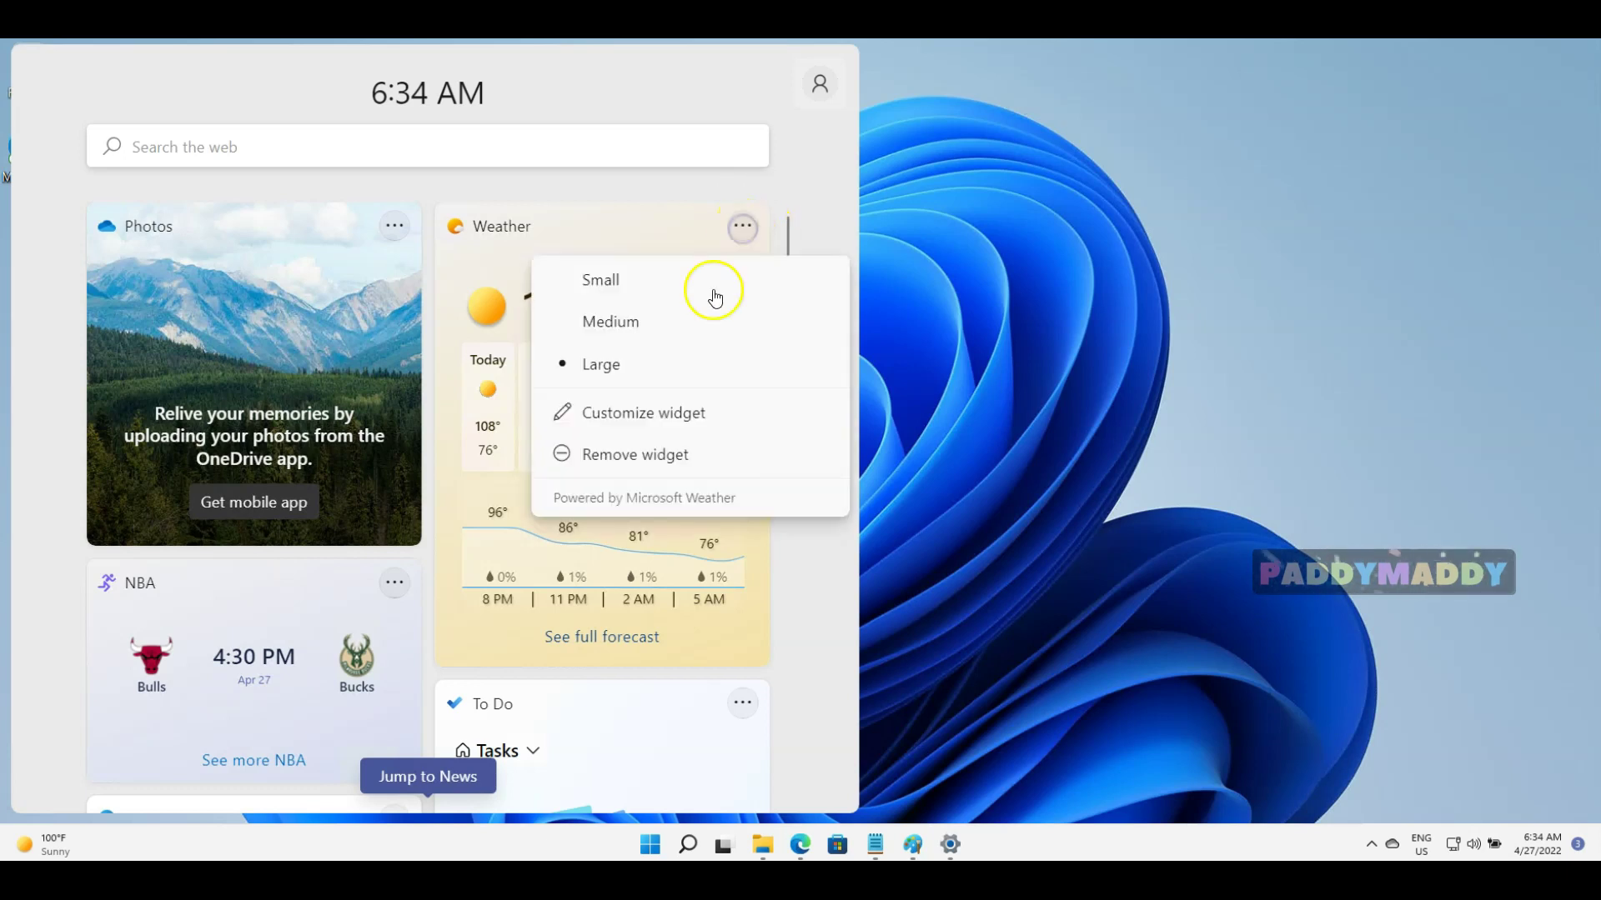
Set the Weather widget to Small, then open and dismiss the Photos options menu unchanged
{"action": "left_click", "coordinate": [626, 291]}
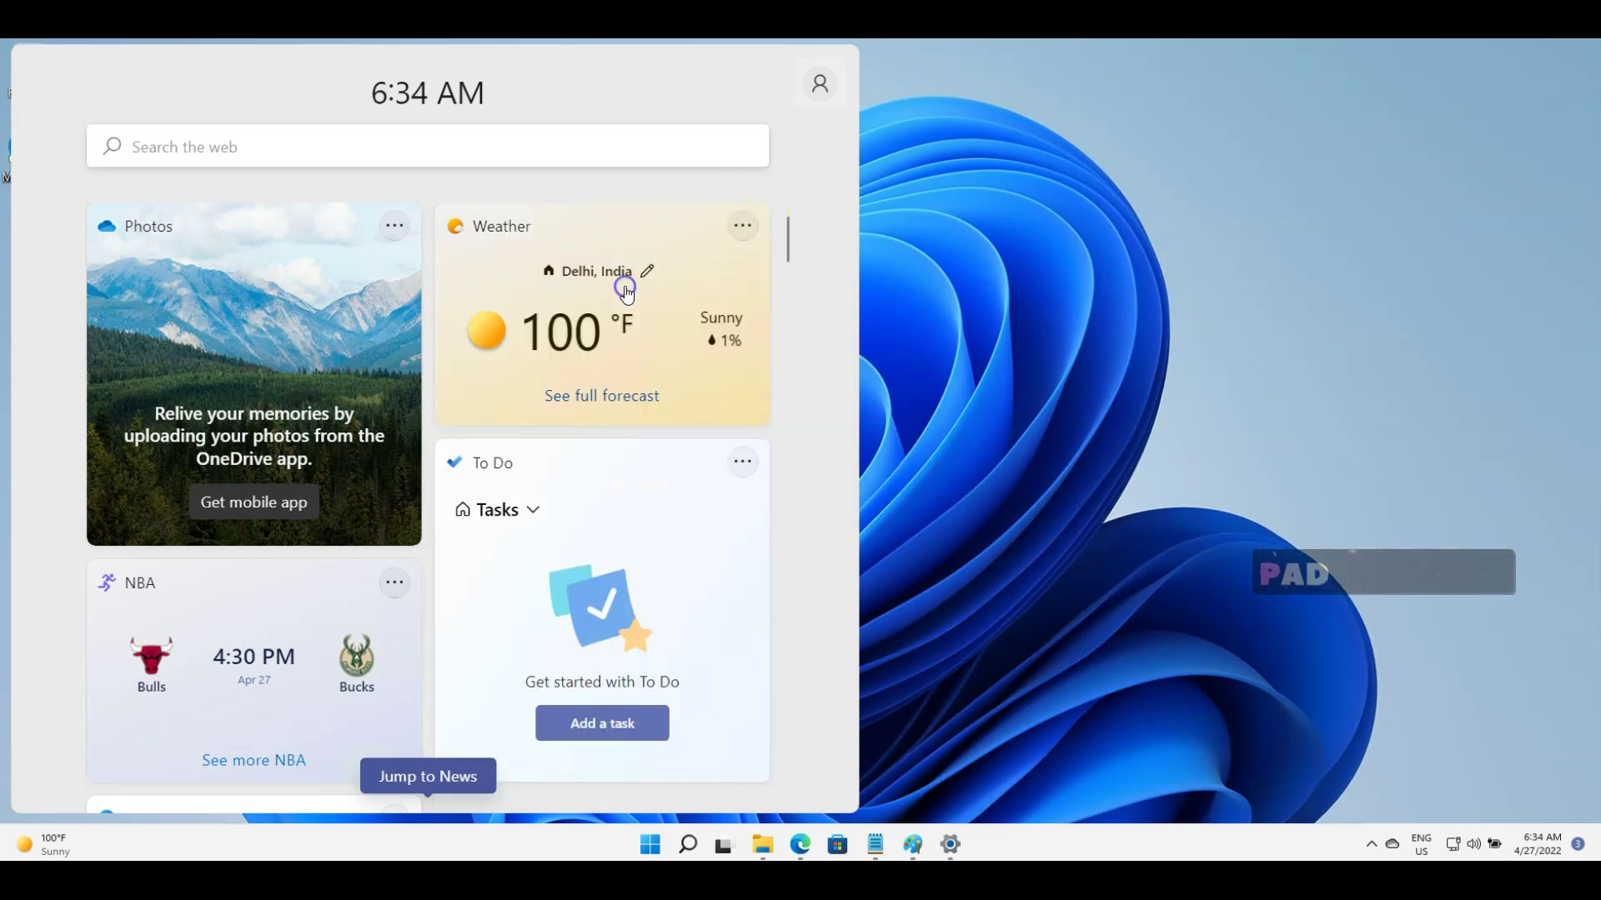
{"action": "left_click", "coordinate": [394, 226]}
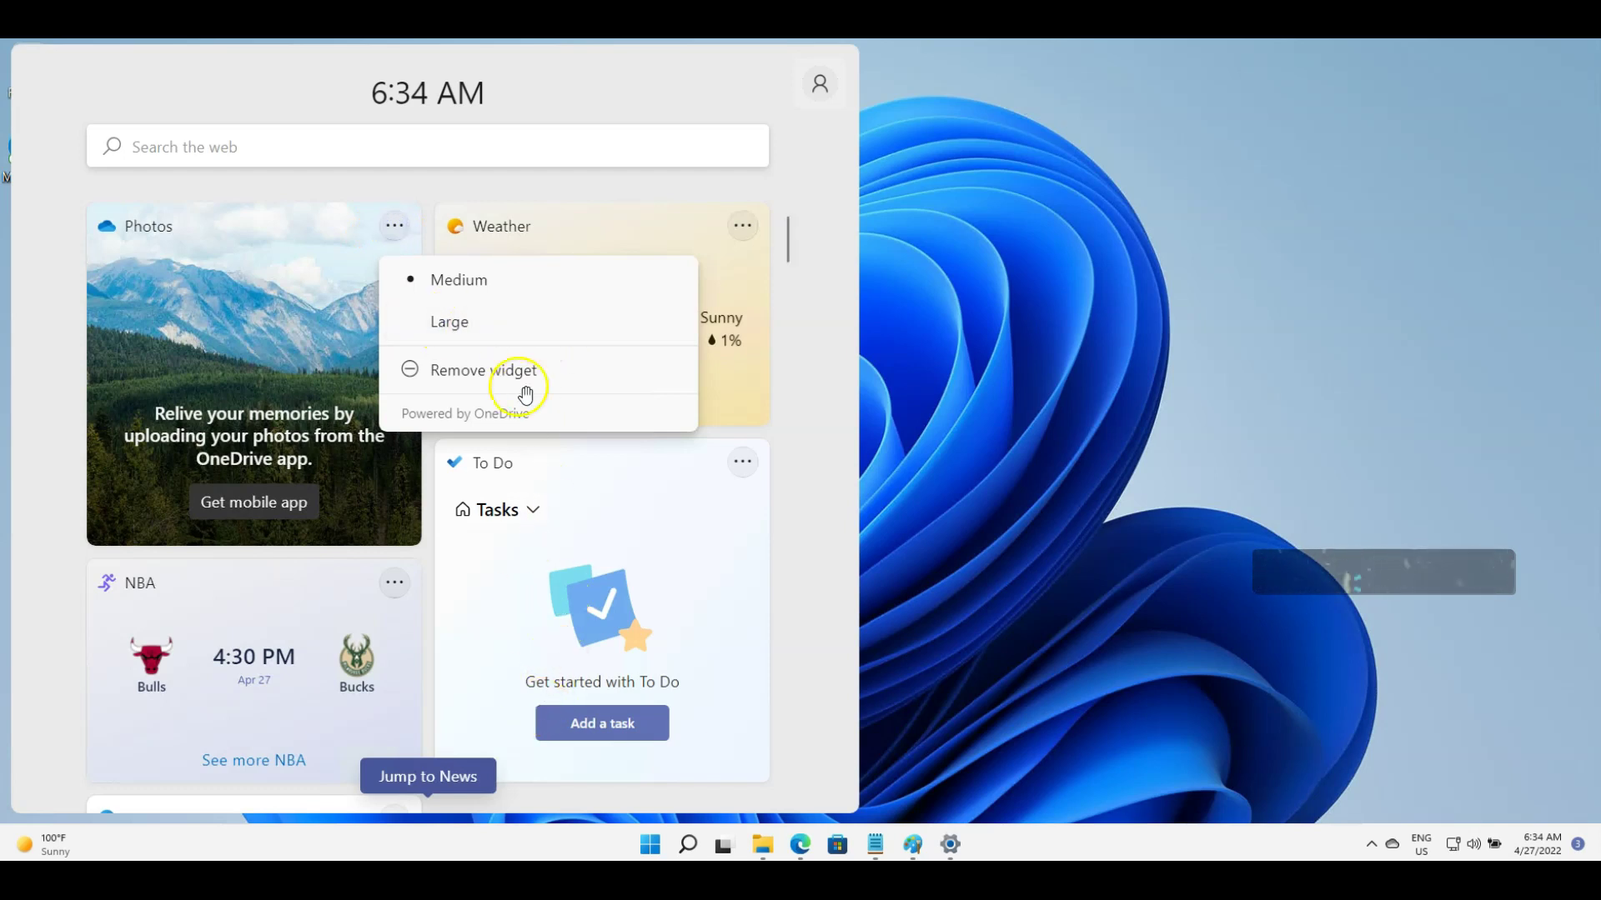
{"action": "left_click", "coordinate": [833, 631]}
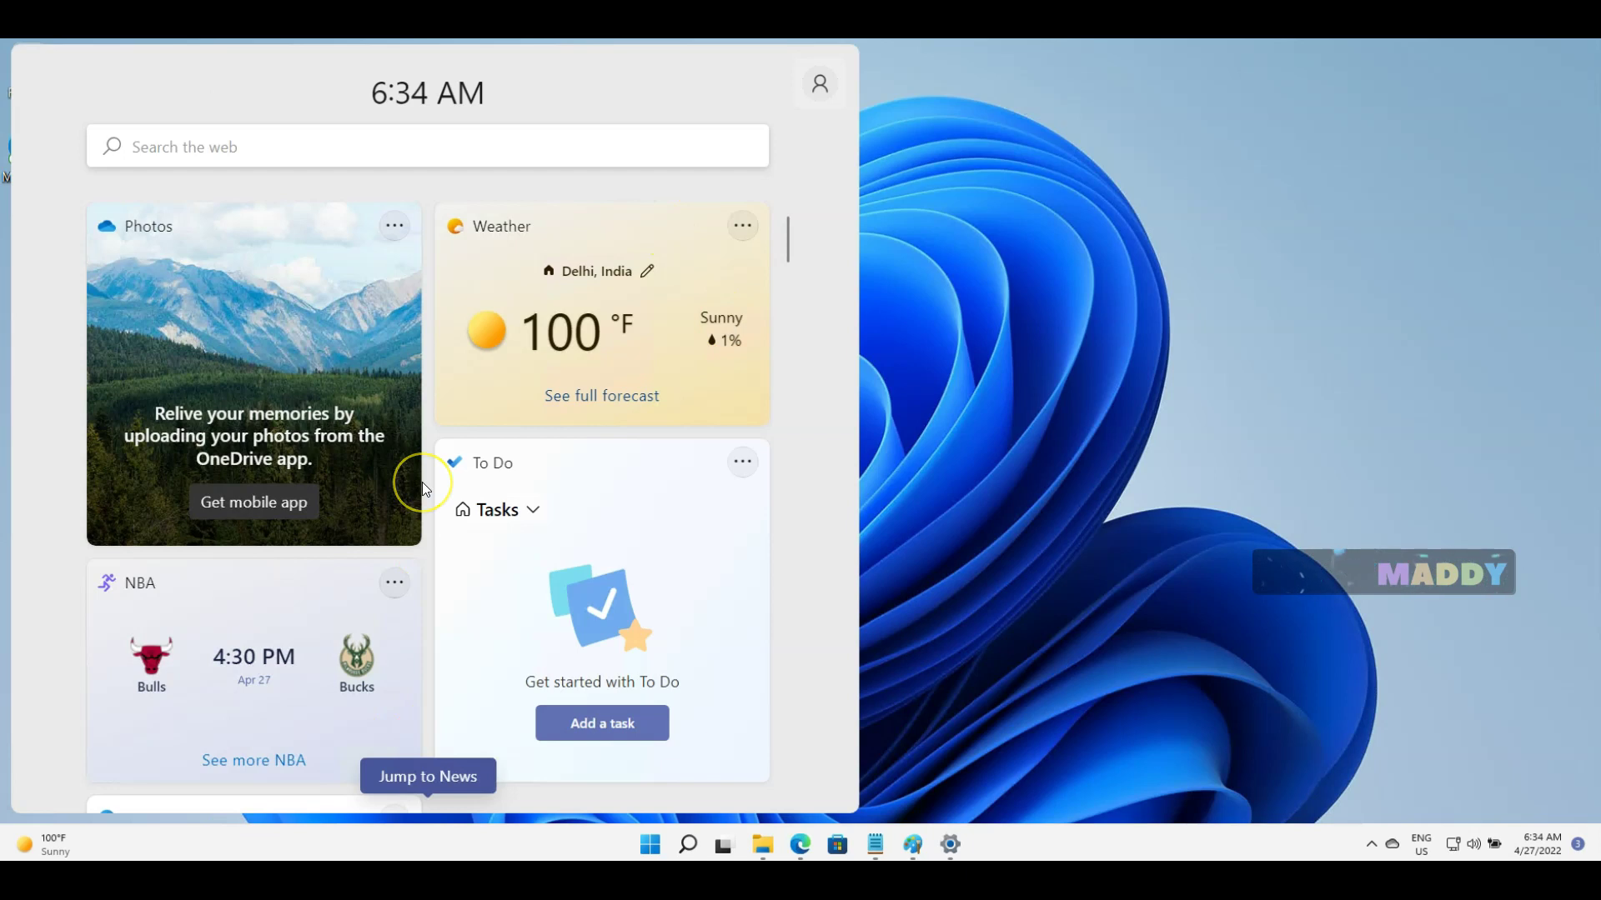
Open Personalize your interests from Widget settings to load Microsoft Start's My Interests page in Edge
{"action": "scroll", "coordinate": [639, 335], "scroll_direction": "down", "scroll_amount": 6}
{"action": "scroll", "coordinate": [643, 543], "scroll_direction": "up", "scroll_amount": 4}
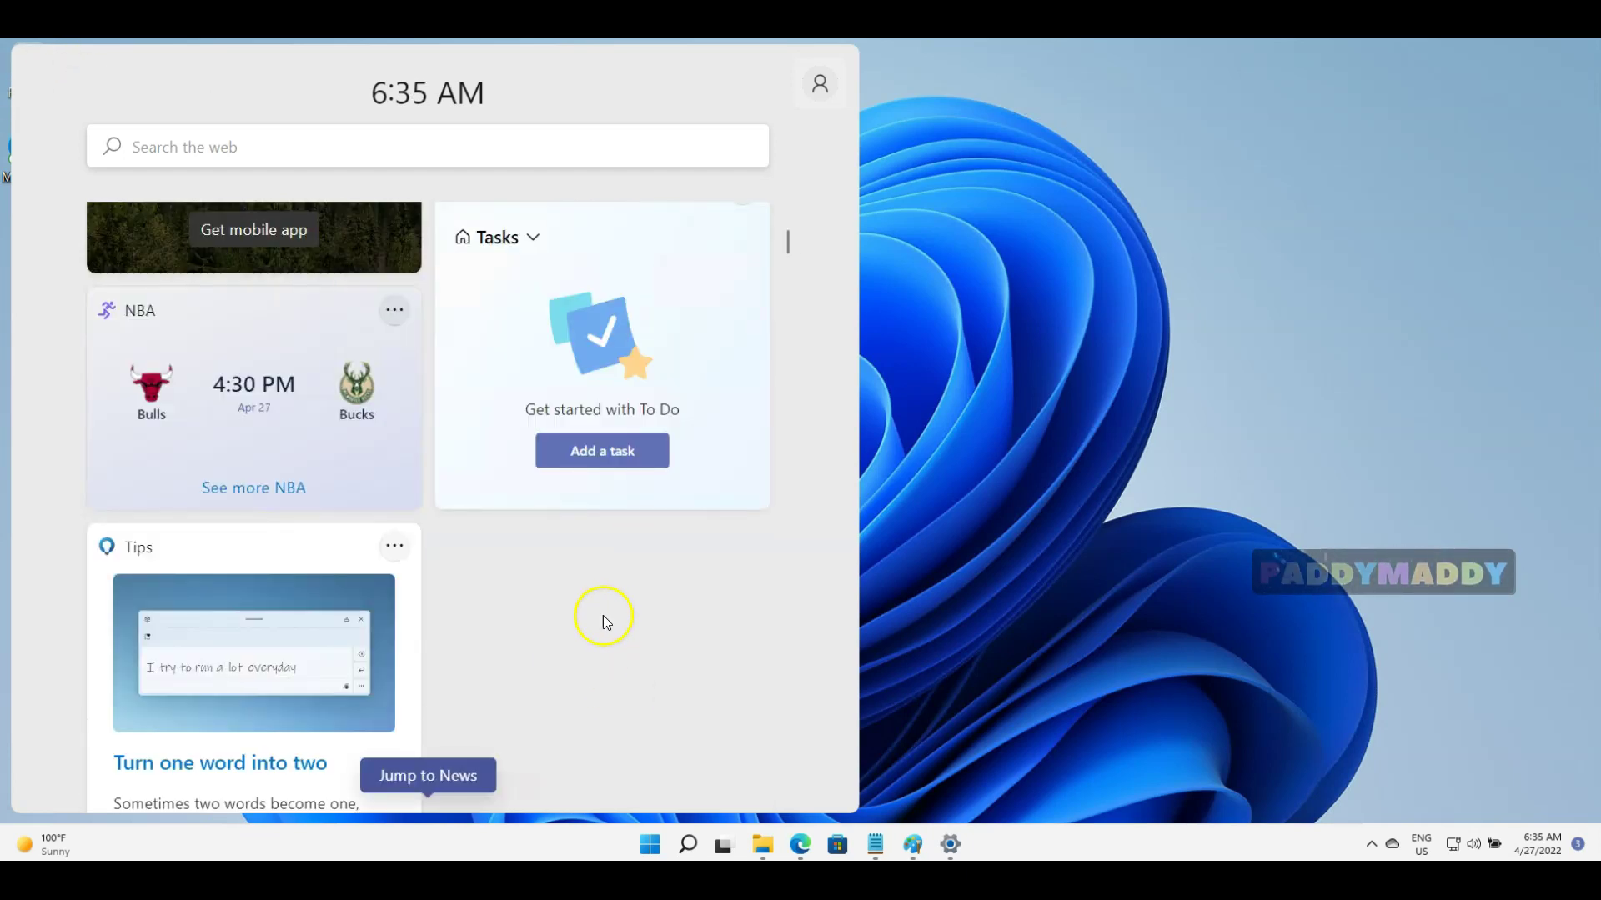
{"action": "scroll", "coordinate": [623, 642], "scroll_direction": "up", "scroll_amount": 3}
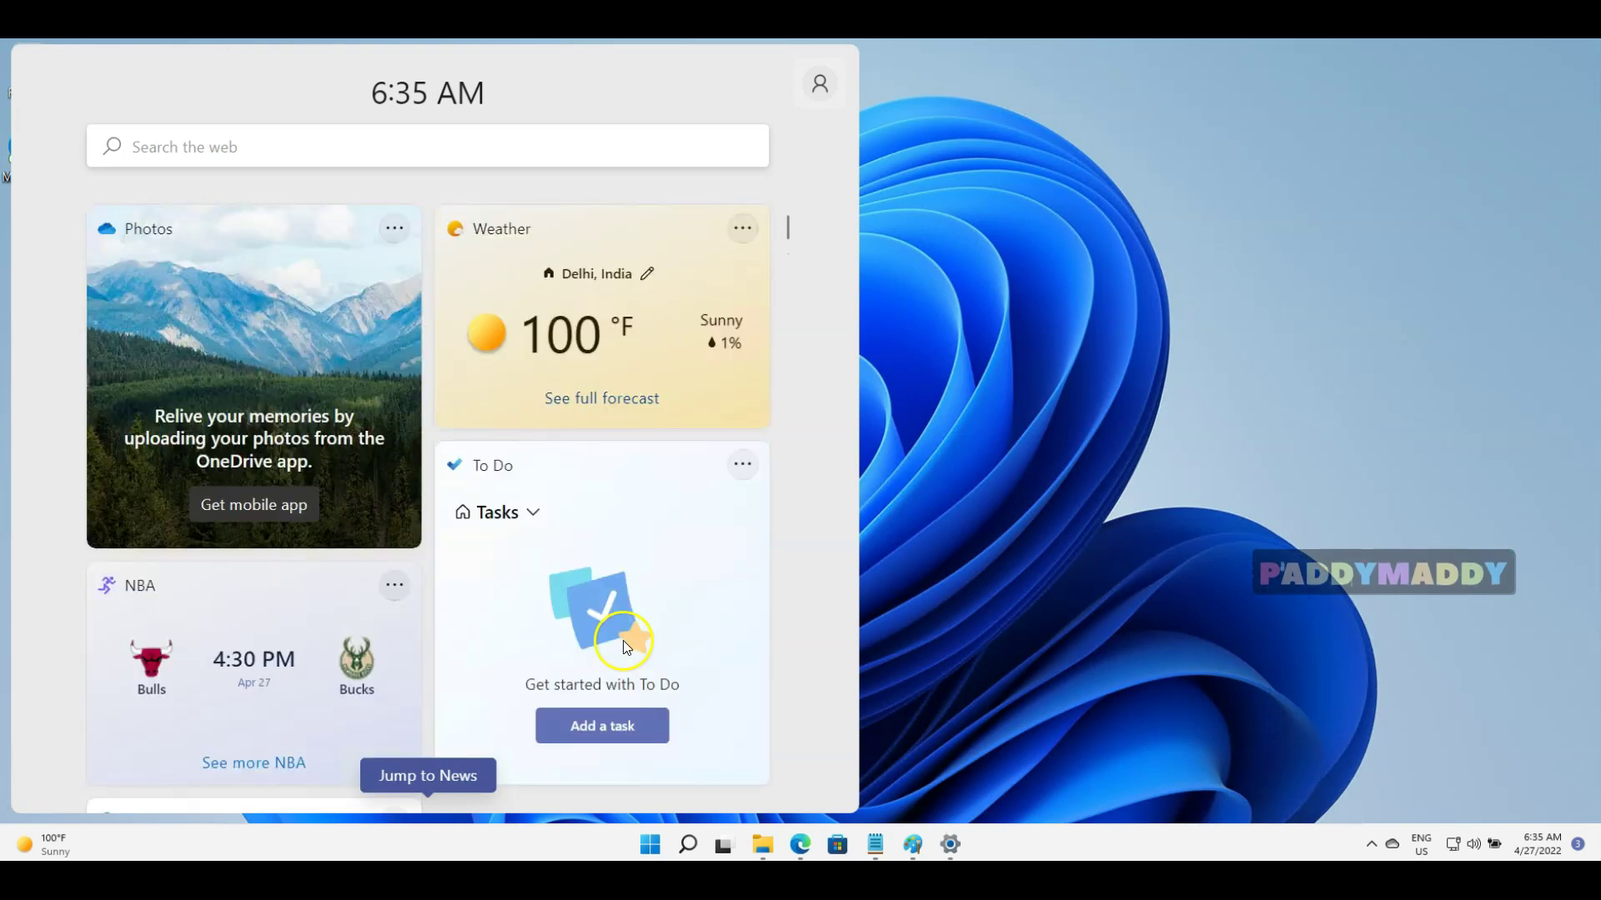
{"action": "scroll", "coordinate": [497, 633], "scroll_direction": "down", "scroll_amount": 6}
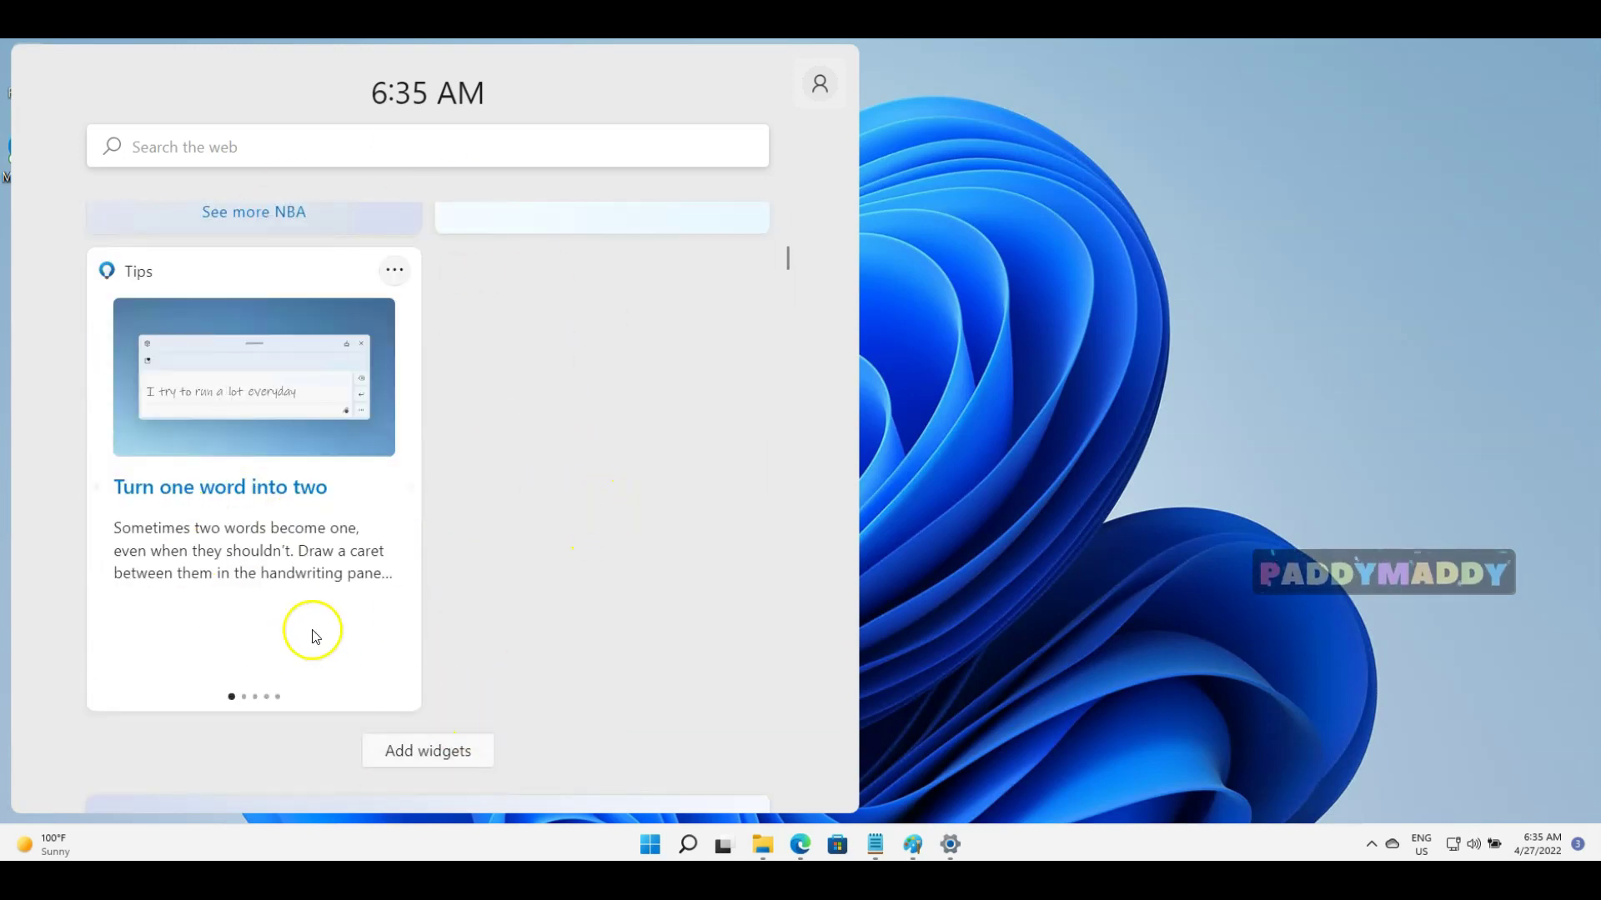
{"action": "scroll", "coordinate": [607, 559], "scroll_direction": "down", "scroll_amount": 4}
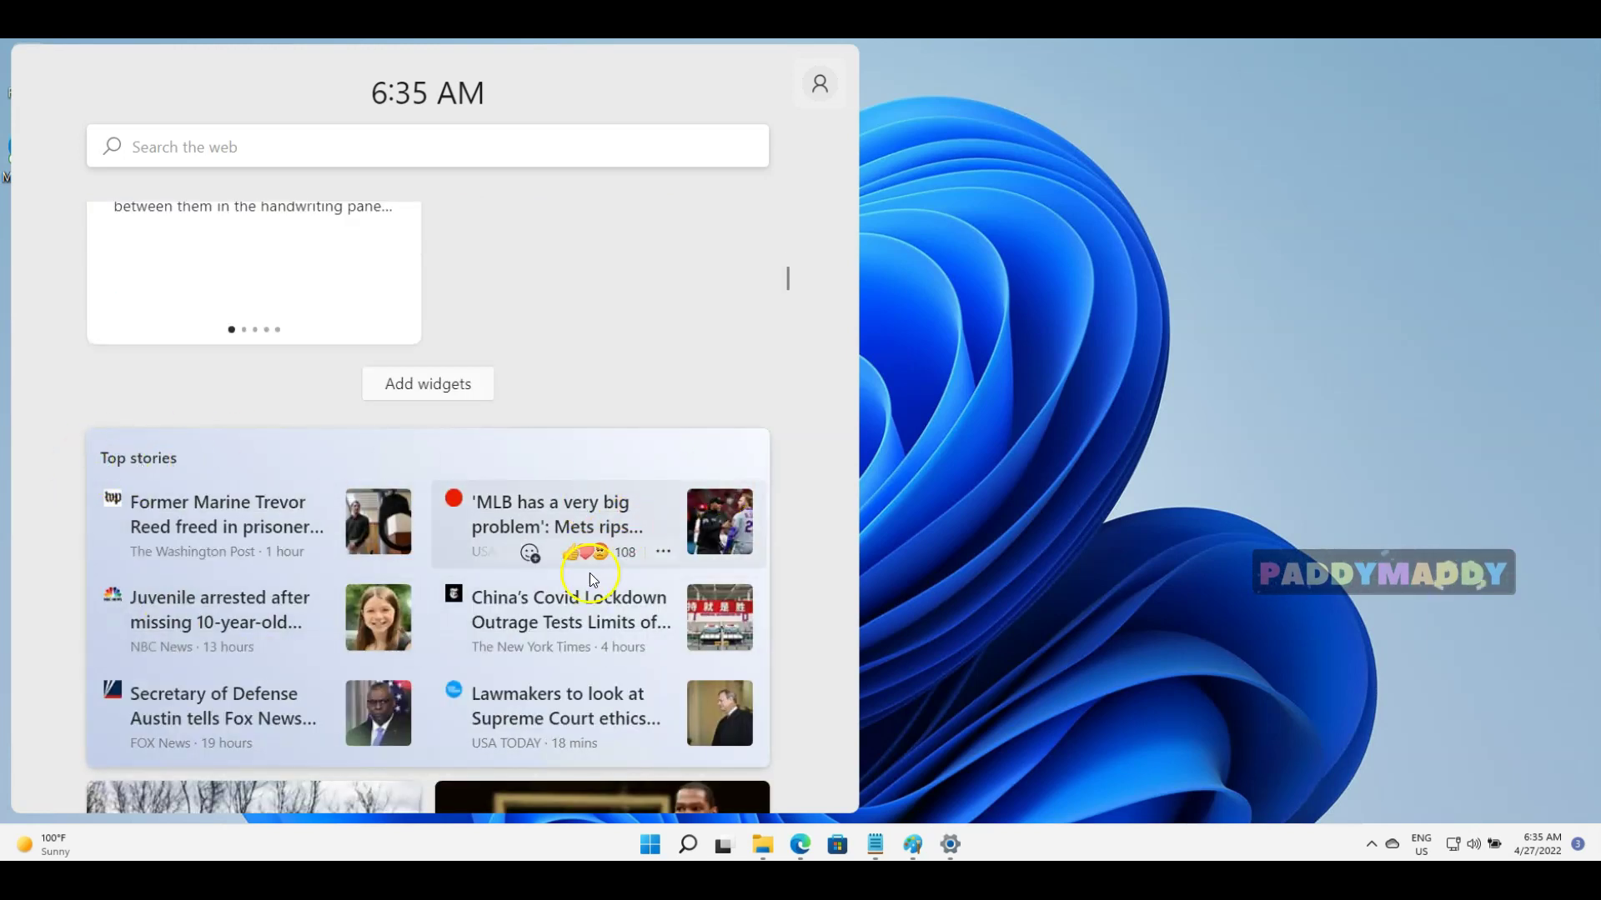
{"action": "scroll", "coordinate": [589, 572], "scroll_direction": "down", "scroll_amount": 5}
{"action": "scroll", "coordinate": [540, 606], "scroll_direction": "down", "scroll_amount": 5}
{"action": "scroll", "coordinate": [540, 606], "scroll_direction": "down", "scroll_amount": 6}
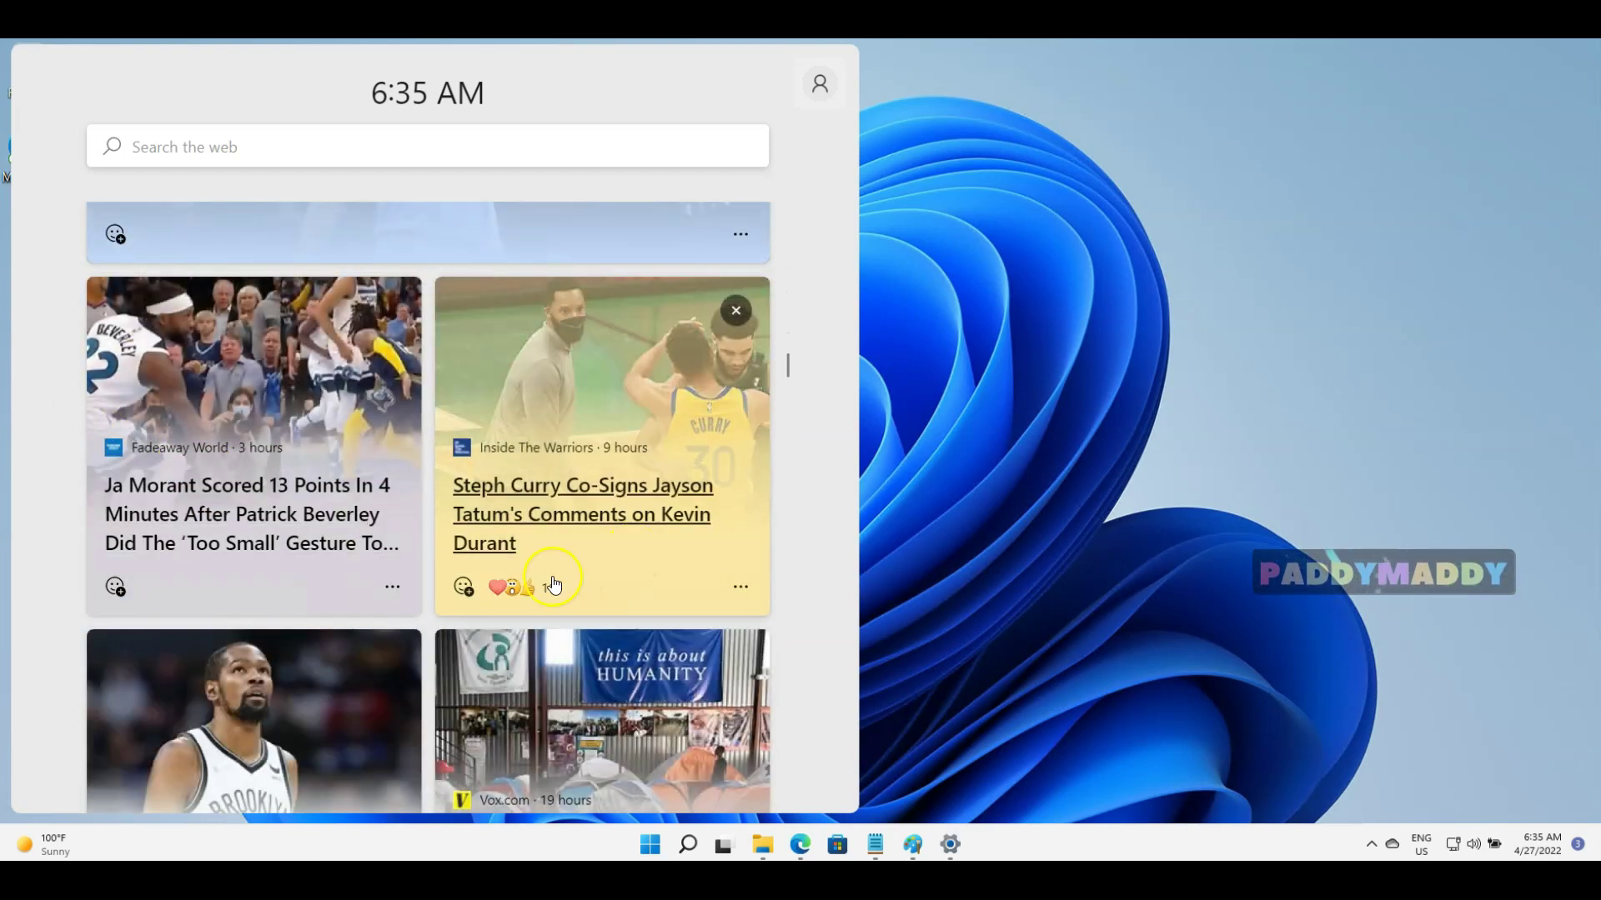
{"action": "scroll", "coordinate": [543, 571], "scroll_direction": "up", "scroll_amount": 2}
{"action": "scroll", "coordinate": [571, 683], "scroll_direction": "down", "scroll_amount": 5}
{"action": "scroll", "coordinate": [550, 717], "scroll_direction": "up", "scroll_amount": 8}
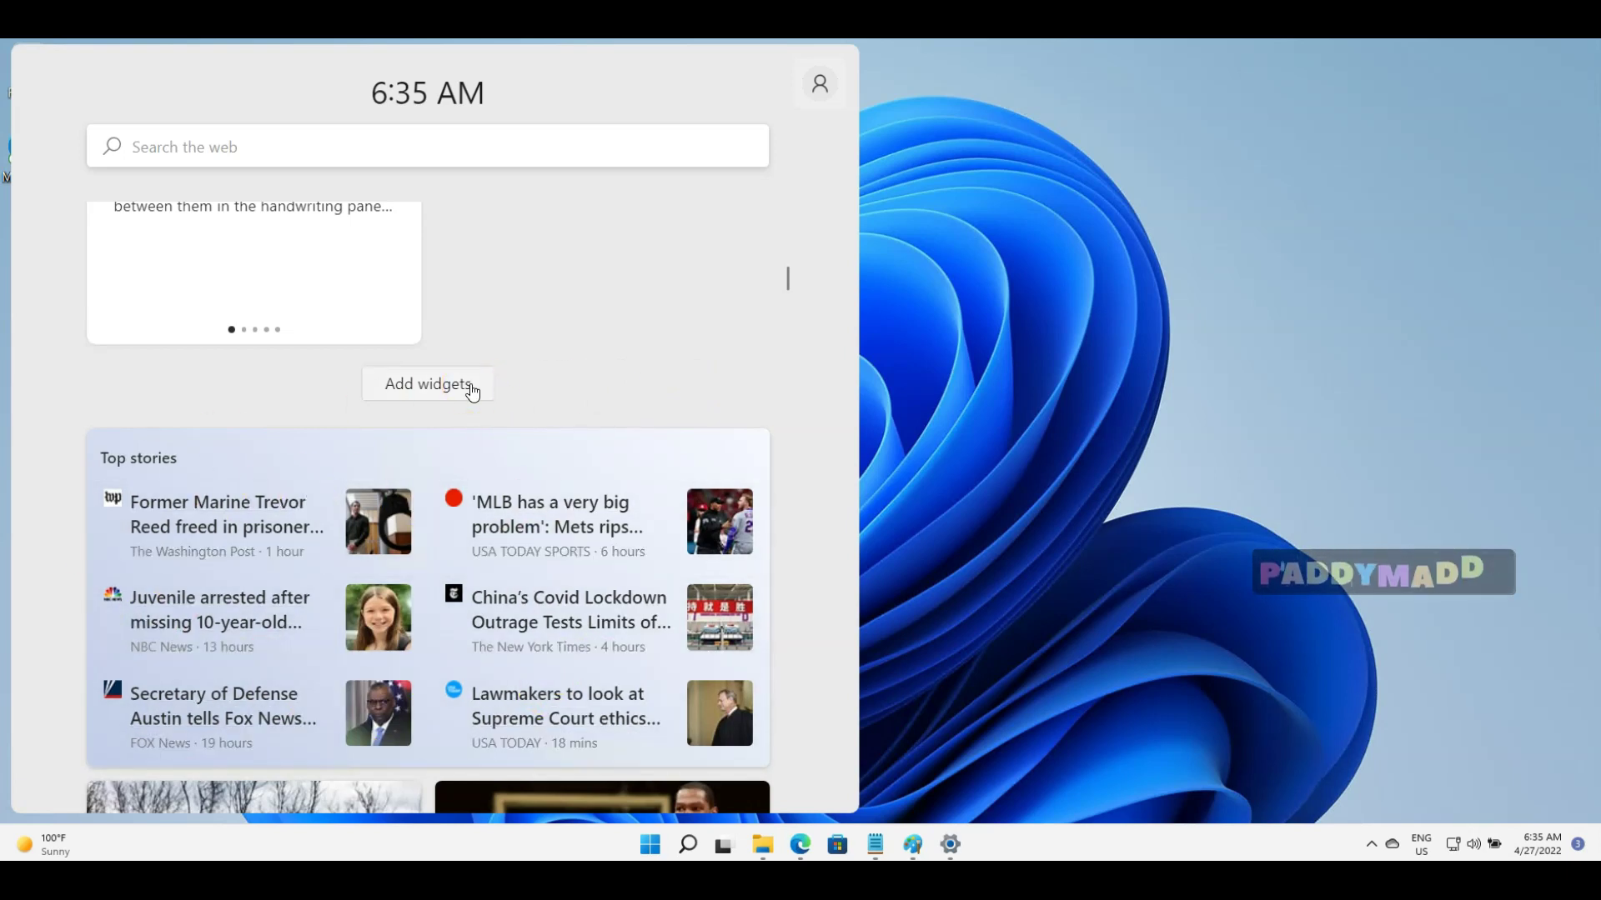
{"action": "left_click", "coordinate": [442, 397]}
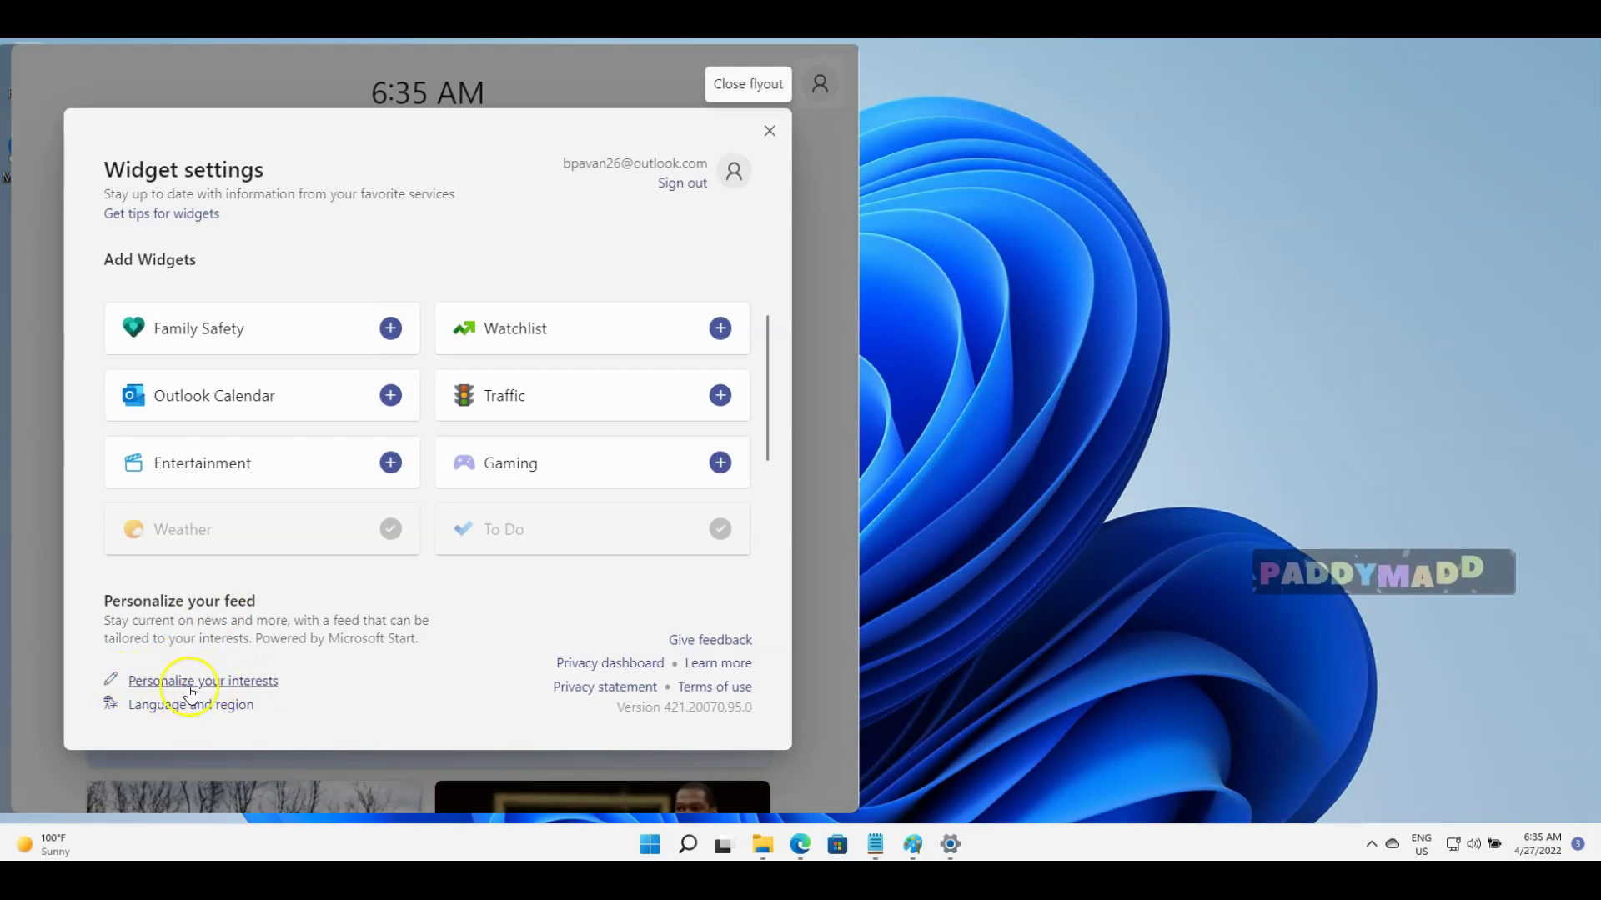
{"action": "left_click", "coordinate": [260, 682]}
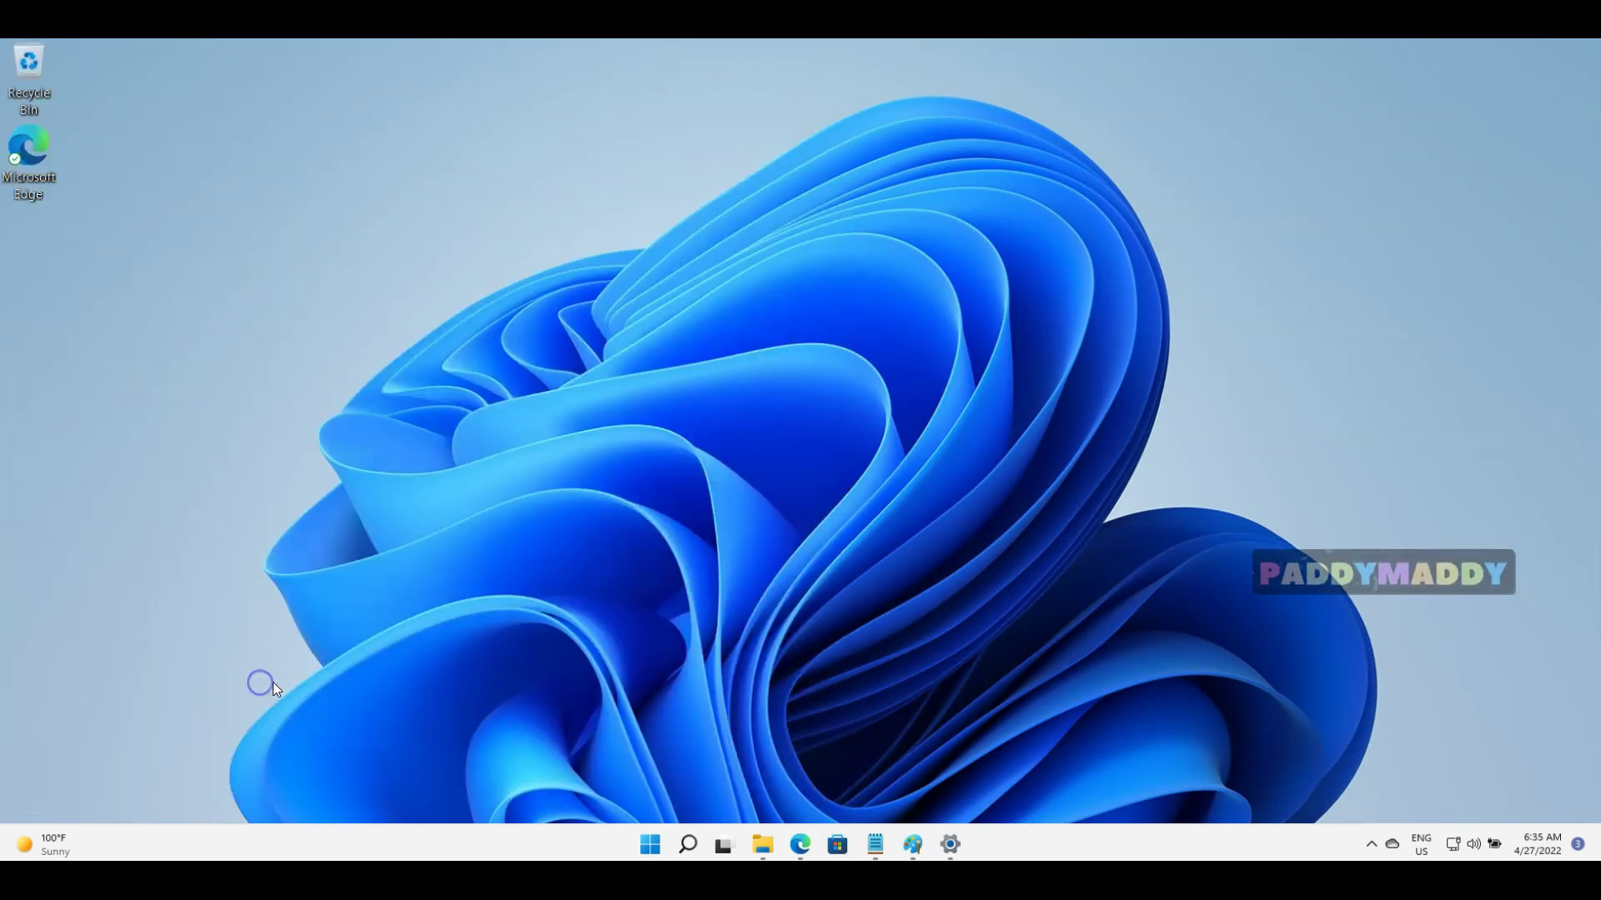
Maximize the Edge window showing the My Interests page
{"action": "left_click", "coordinate": [757, 63]}
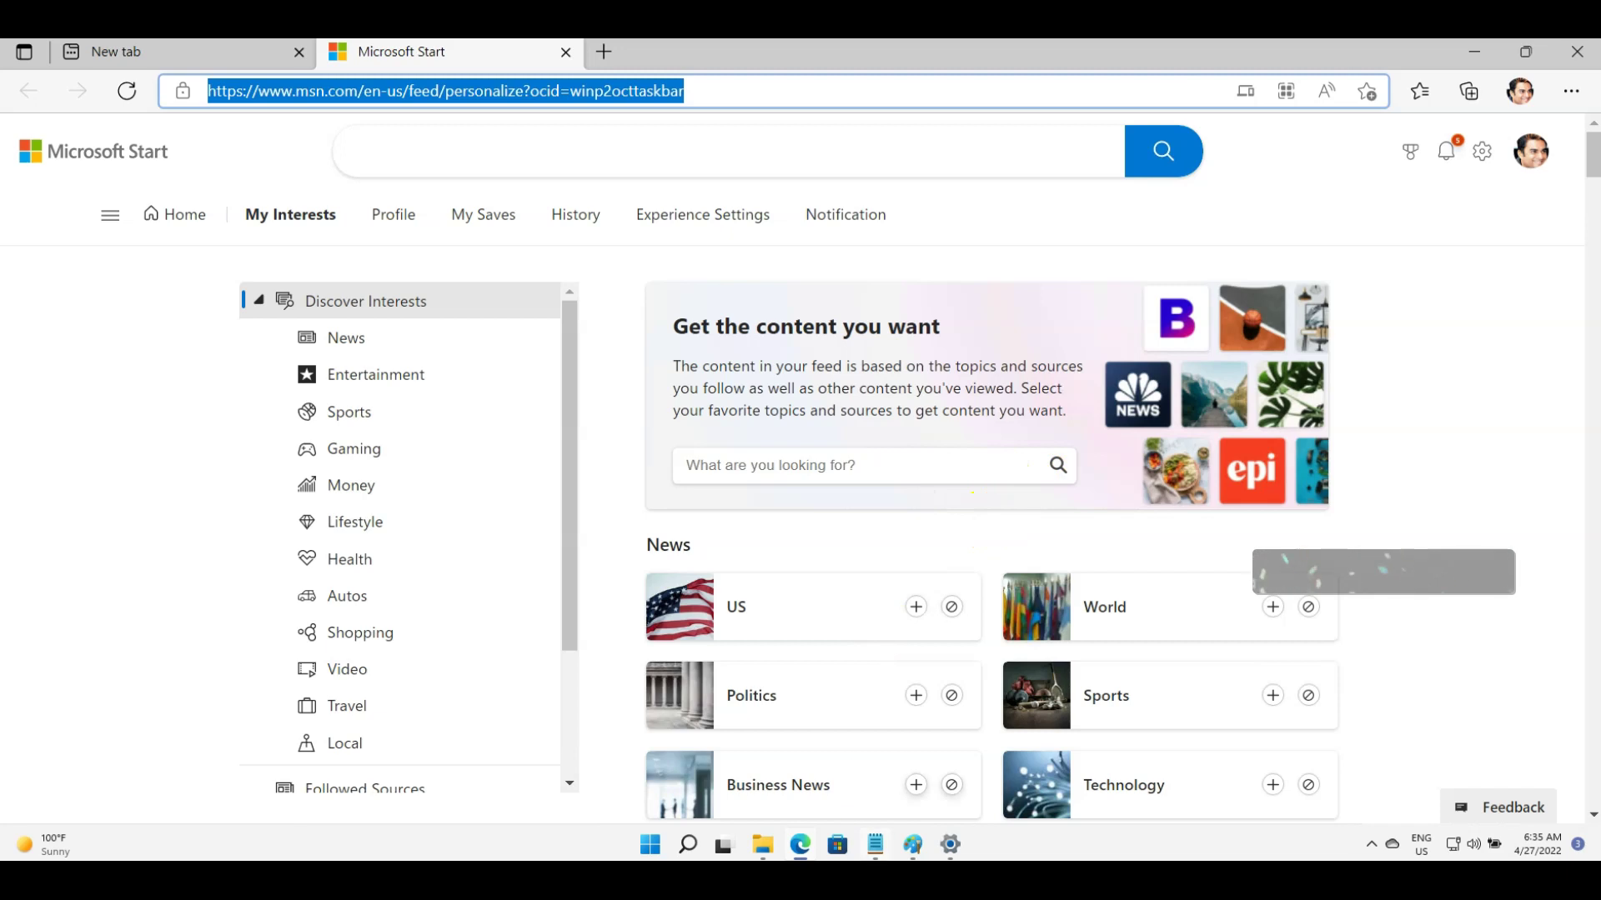
{"action": "left_click", "coordinate": [764, 850]}
{"action": "scroll", "coordinate": [1242, 434], "scroll_direction": "down", "scroll_amount": 3}
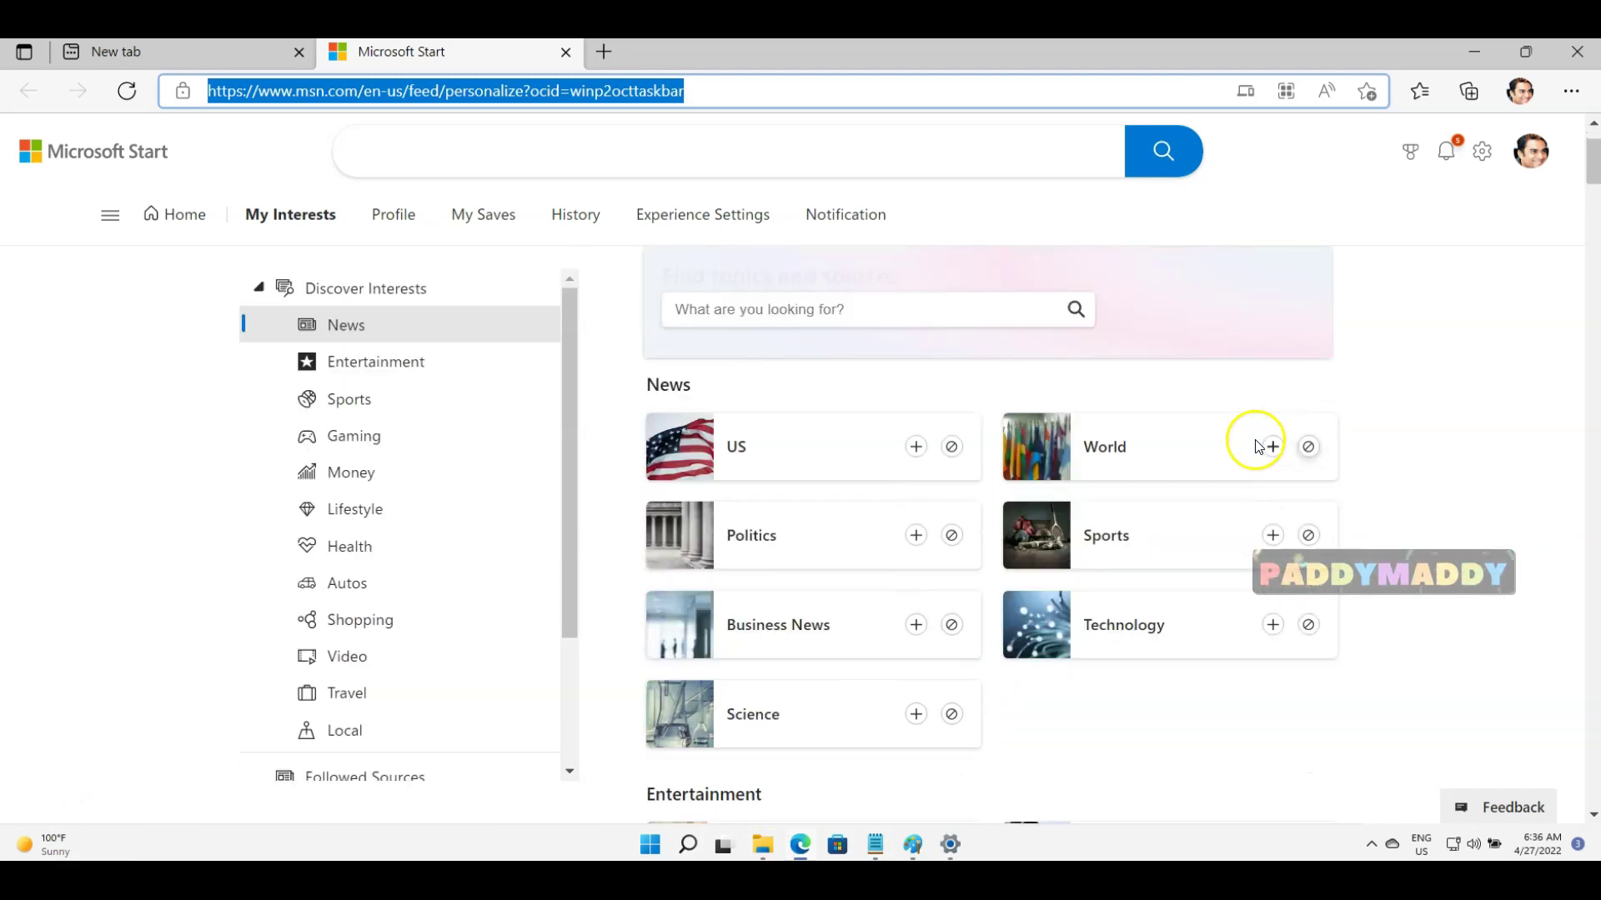
{"action": "scroll", "coordinate": [1242, 430], "scroll_direction": "up", "scroll_amount": 3}
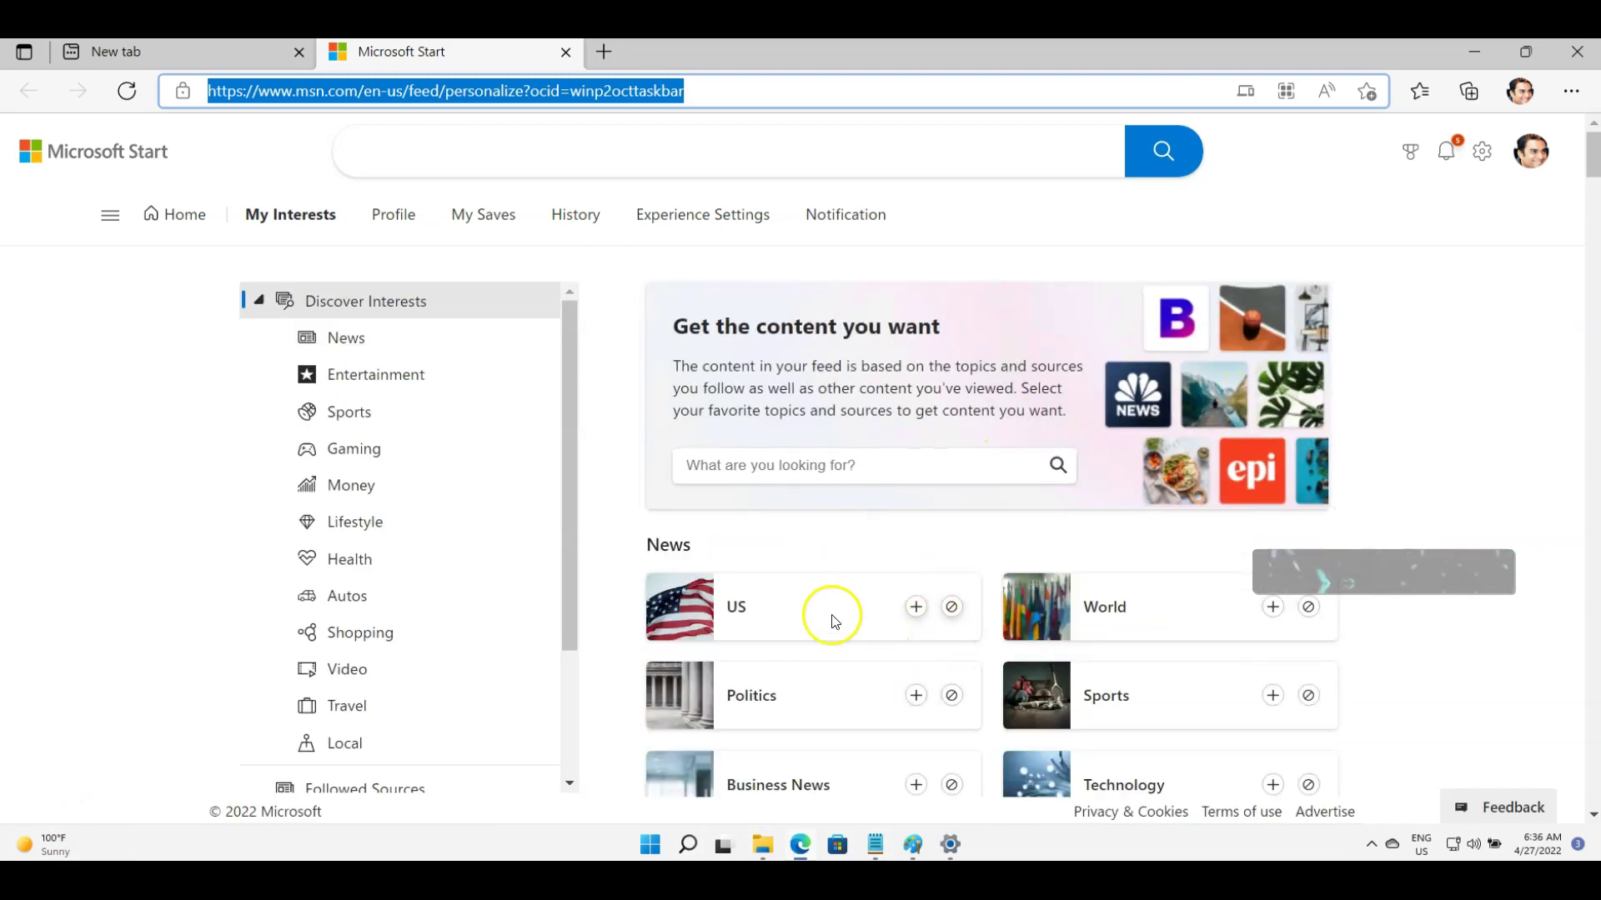
Follow the US topic under News and scroll down the interests page
{"action": "left_click", "coordinate": [916, 608]}
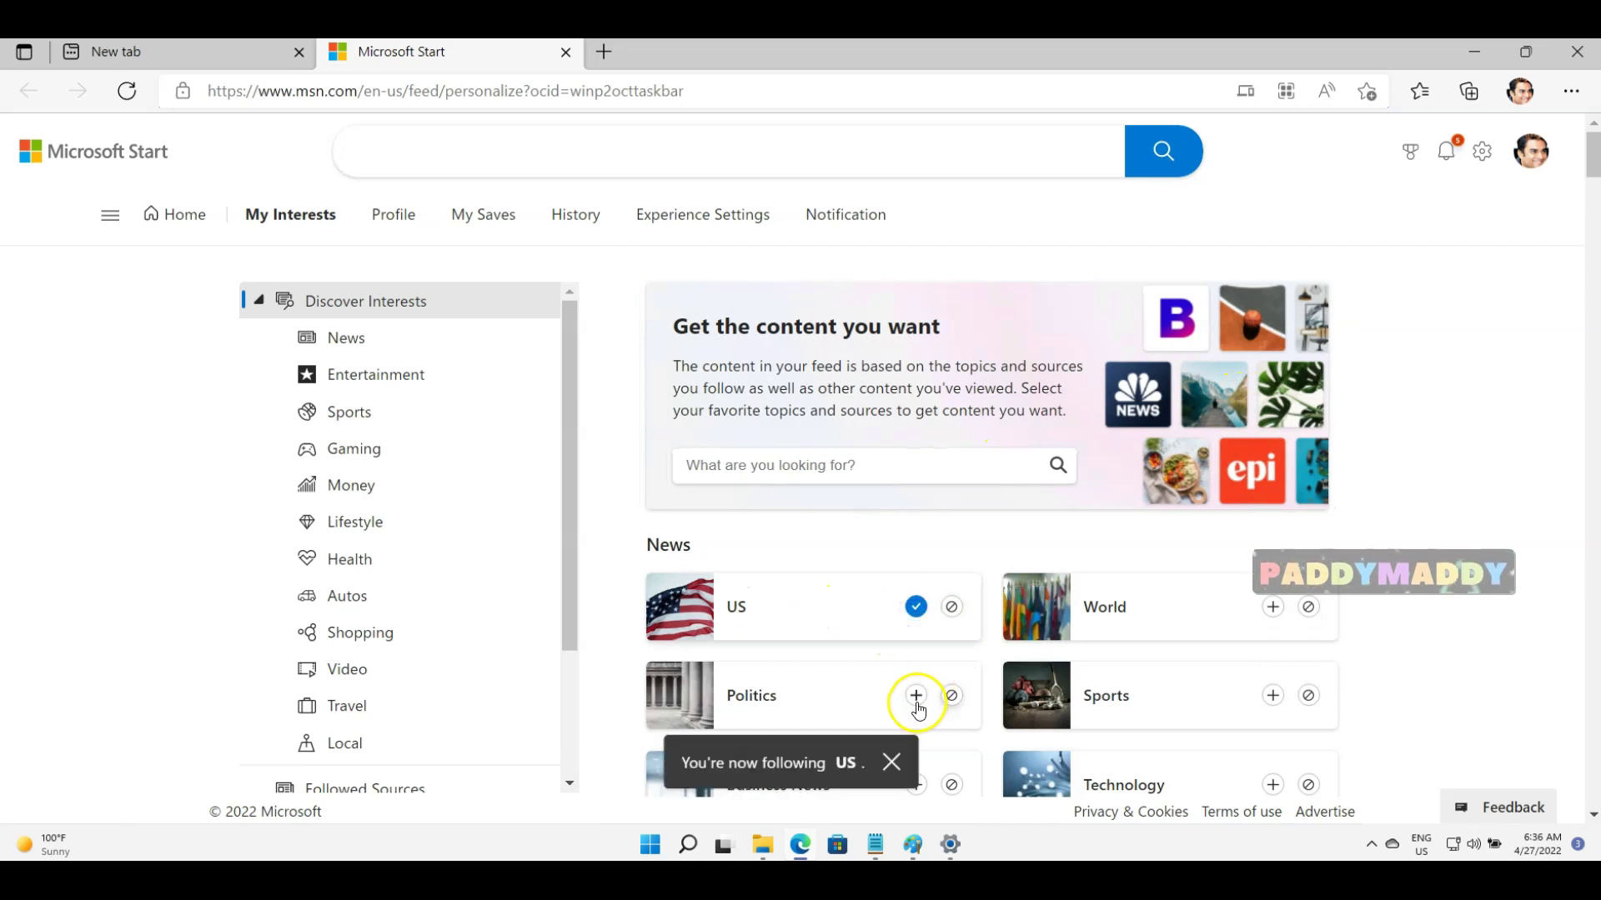
{"action": "scroll", "coordinate": [1179, 637], "scroll_direction": "down", "scroll_amount": 3}
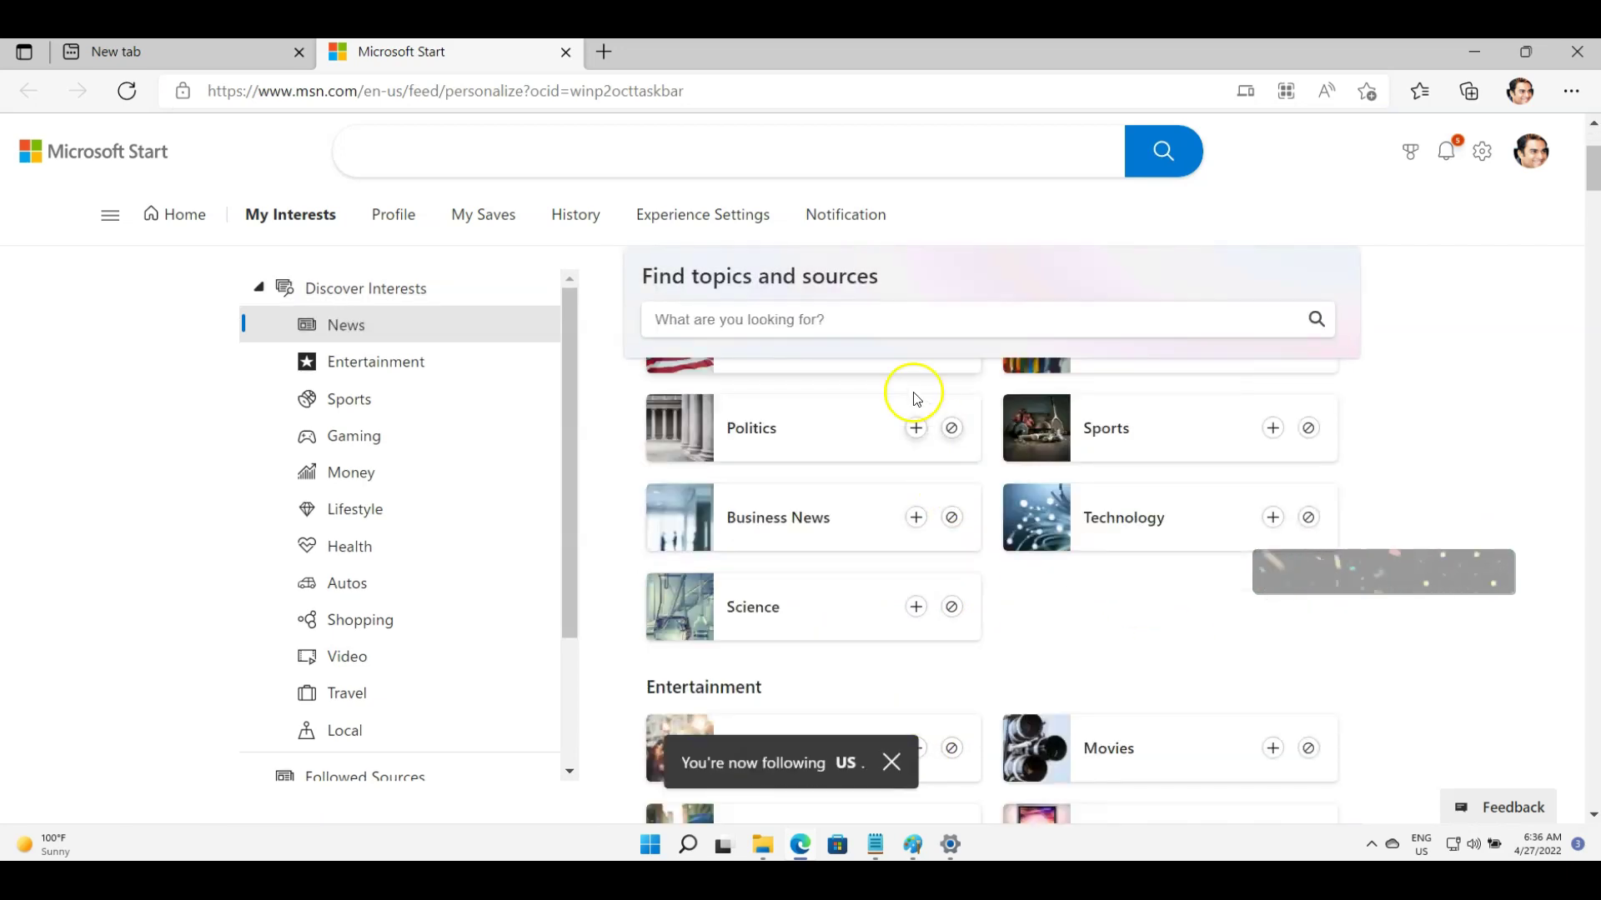
{"action": "scroll", "coordinate": [1156, 682], "scroll_direction": "down", "scroll_amount": 5}
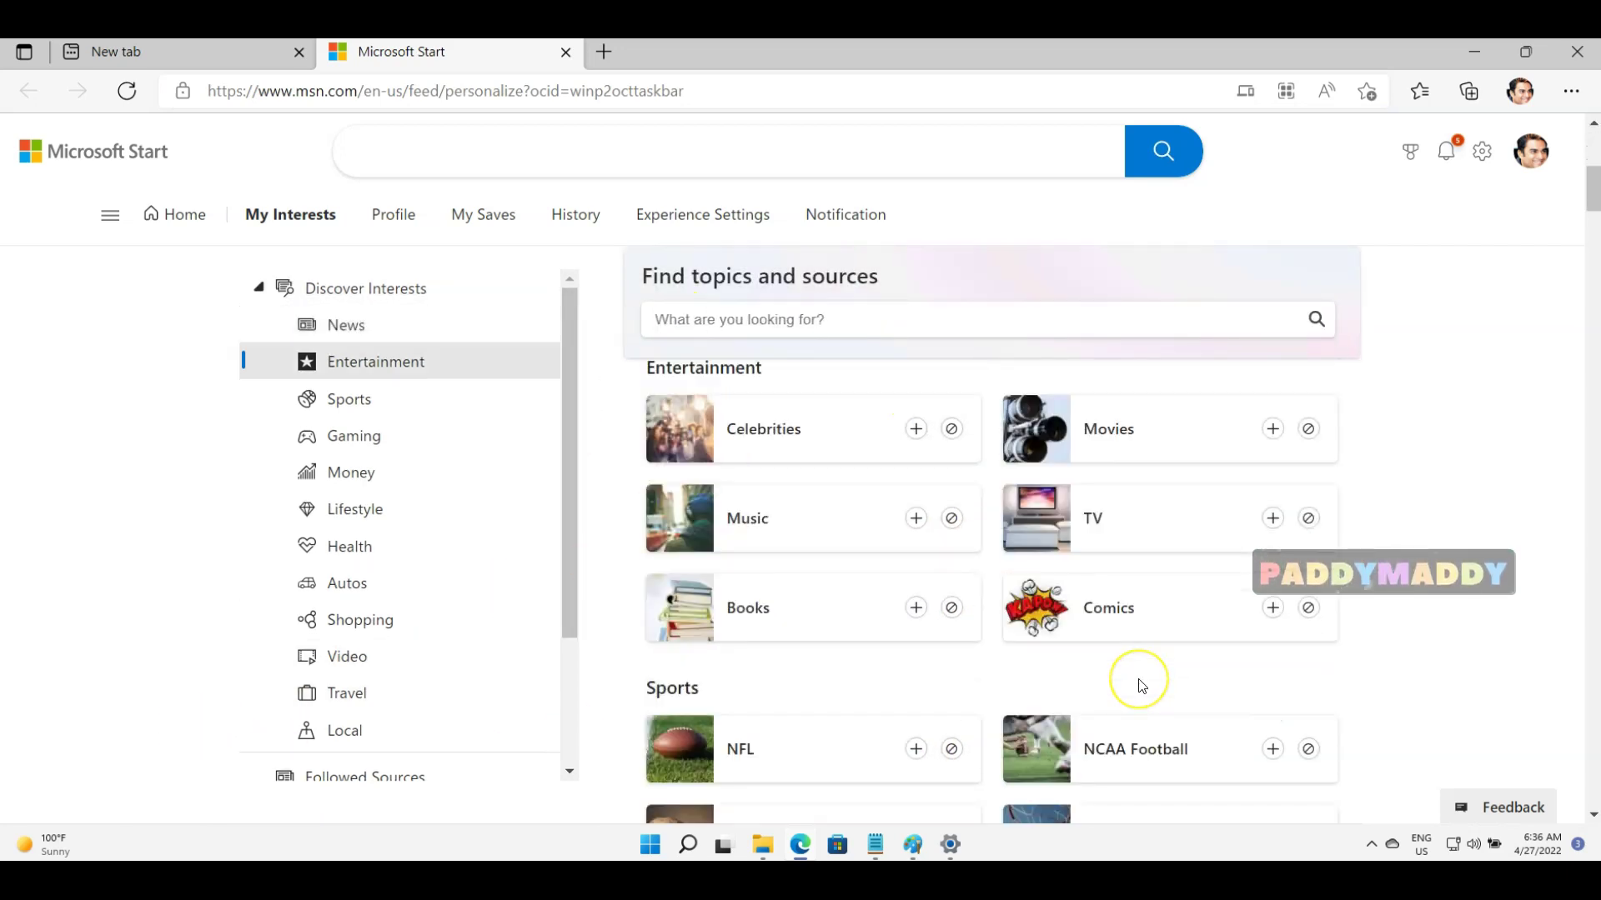
{"action": "scroll", "coordinate": [1142, 686], "scroll_direction": "down", "scroll_amount": 8}
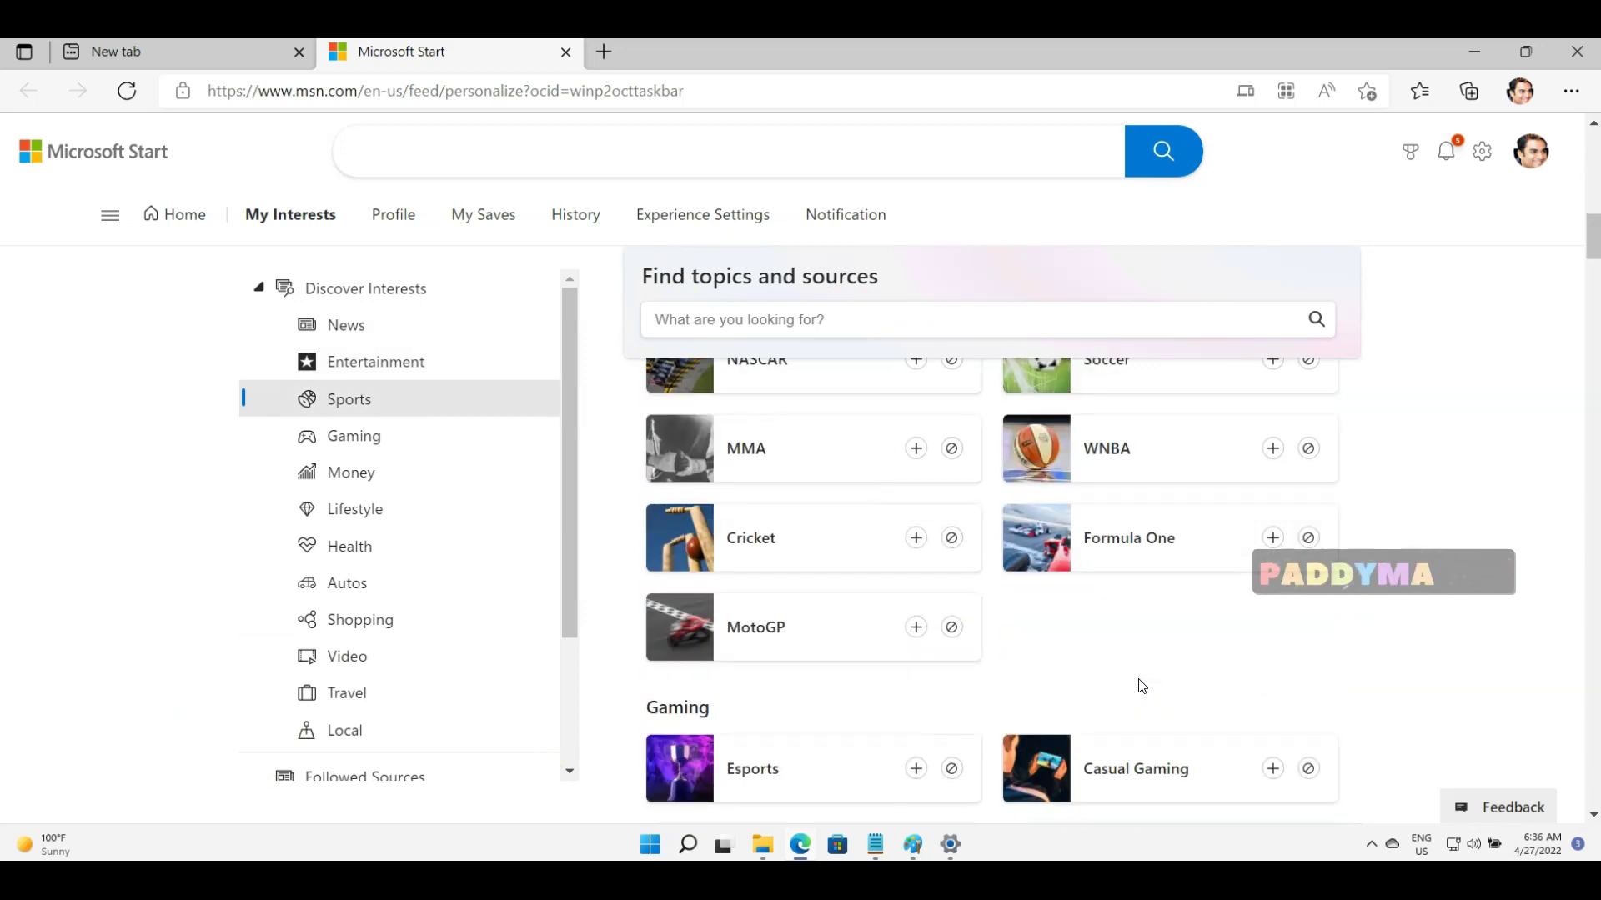
{"action": "scroll", "coordinate": [1139, 682], "scroll_direction": "down", "scroll_amount": 10}
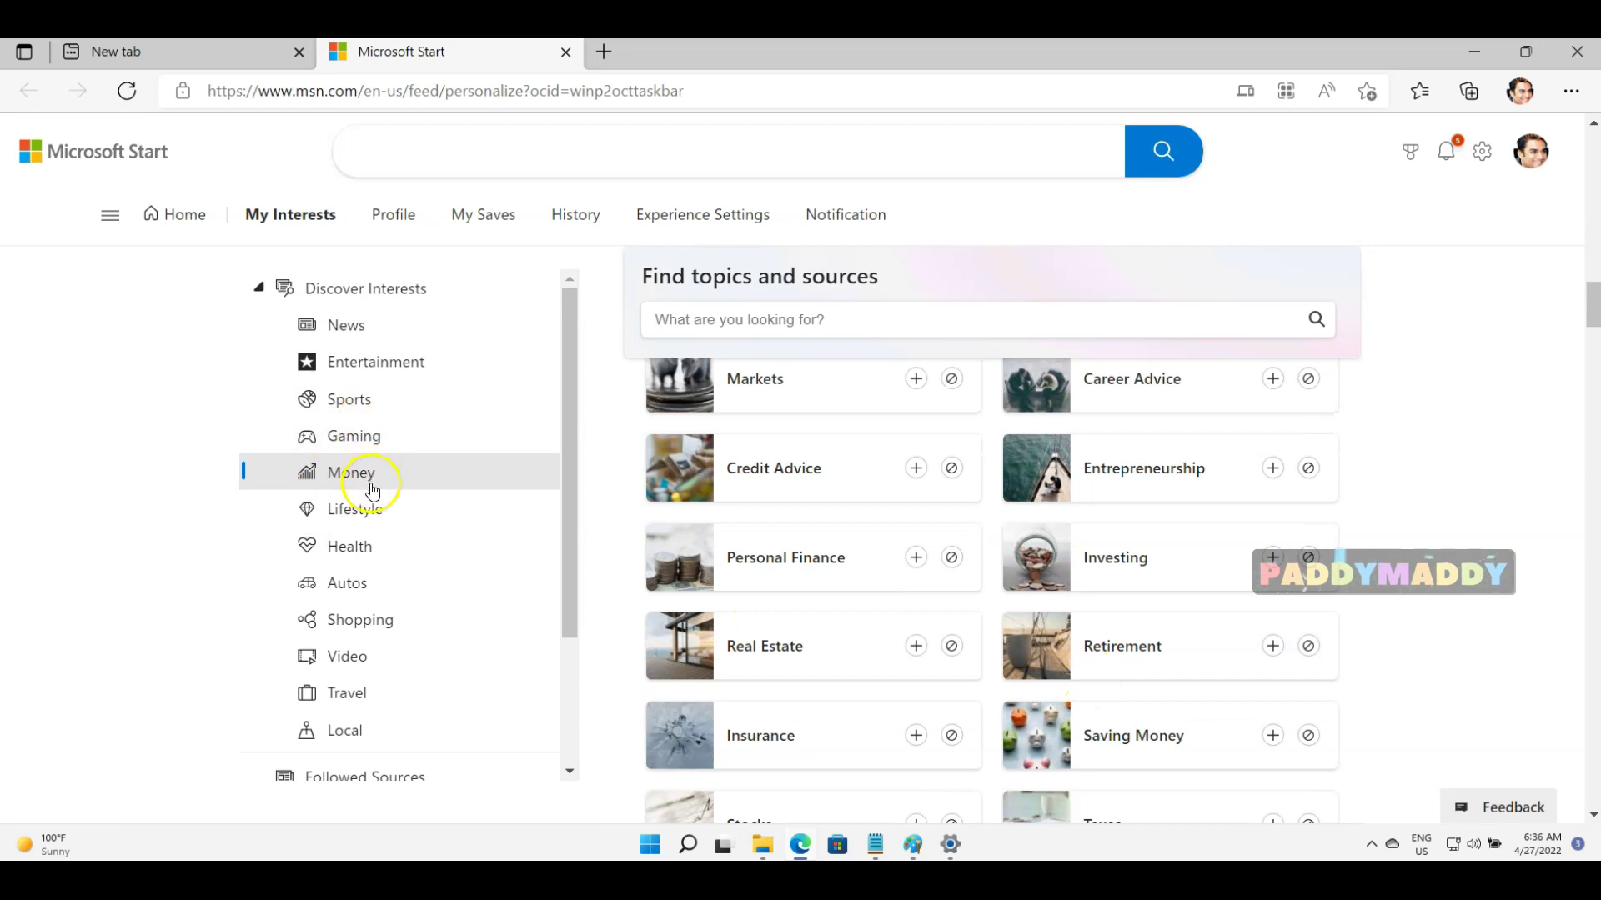
{"action": "scroll", "coordinate": [464, 653], "scroll_direction": "down", "scroll_amount": 1}
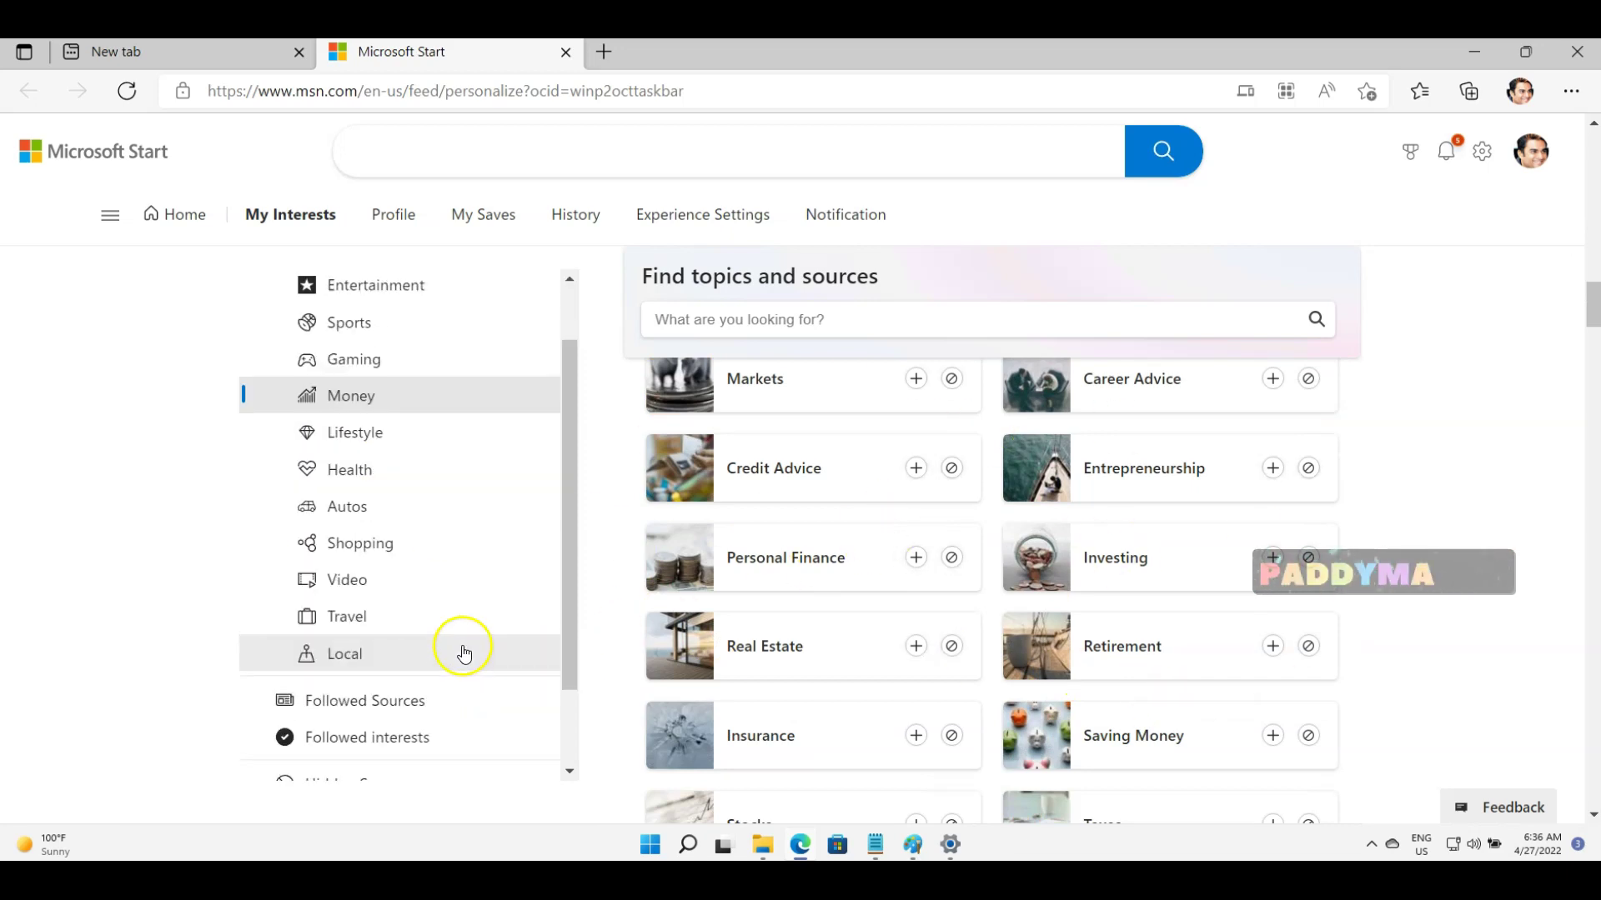
{"action": "scroll", "coordinate": [461, 642], "scroll_direction": "down", "scroll_amount": 1}
Review the Followed interests list, showing US and National Basketball Association
{"action": "left_click", "coordinate": [421, 635]}
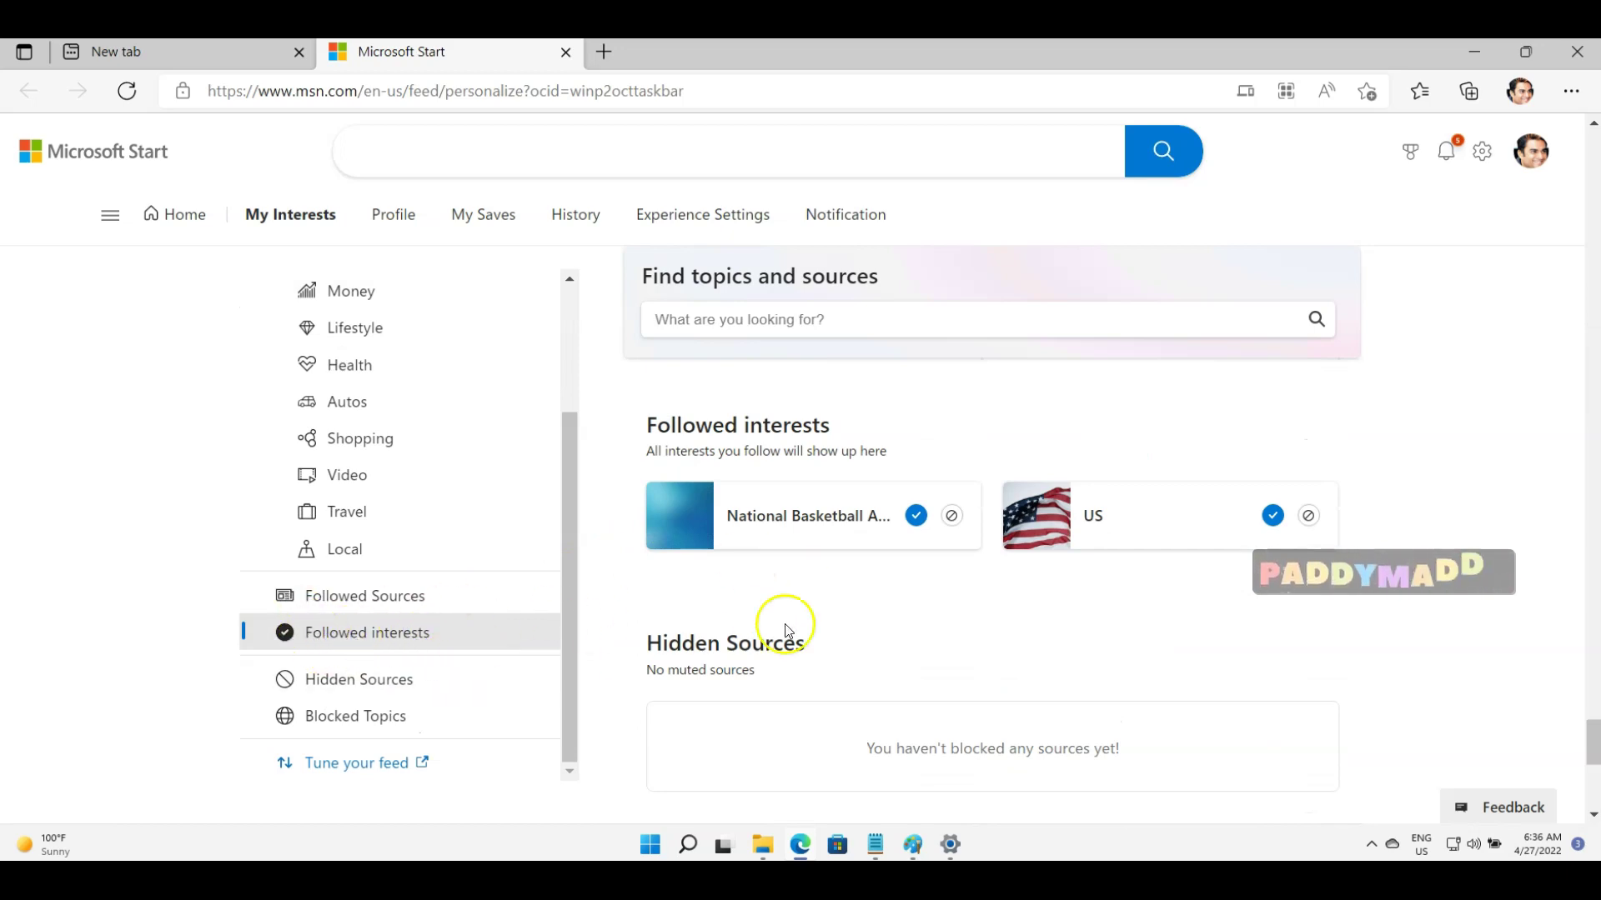
{"action": "scroll", "coordinate": [983, 592], "scroll_direction": "down", "scroll_amount": 1}
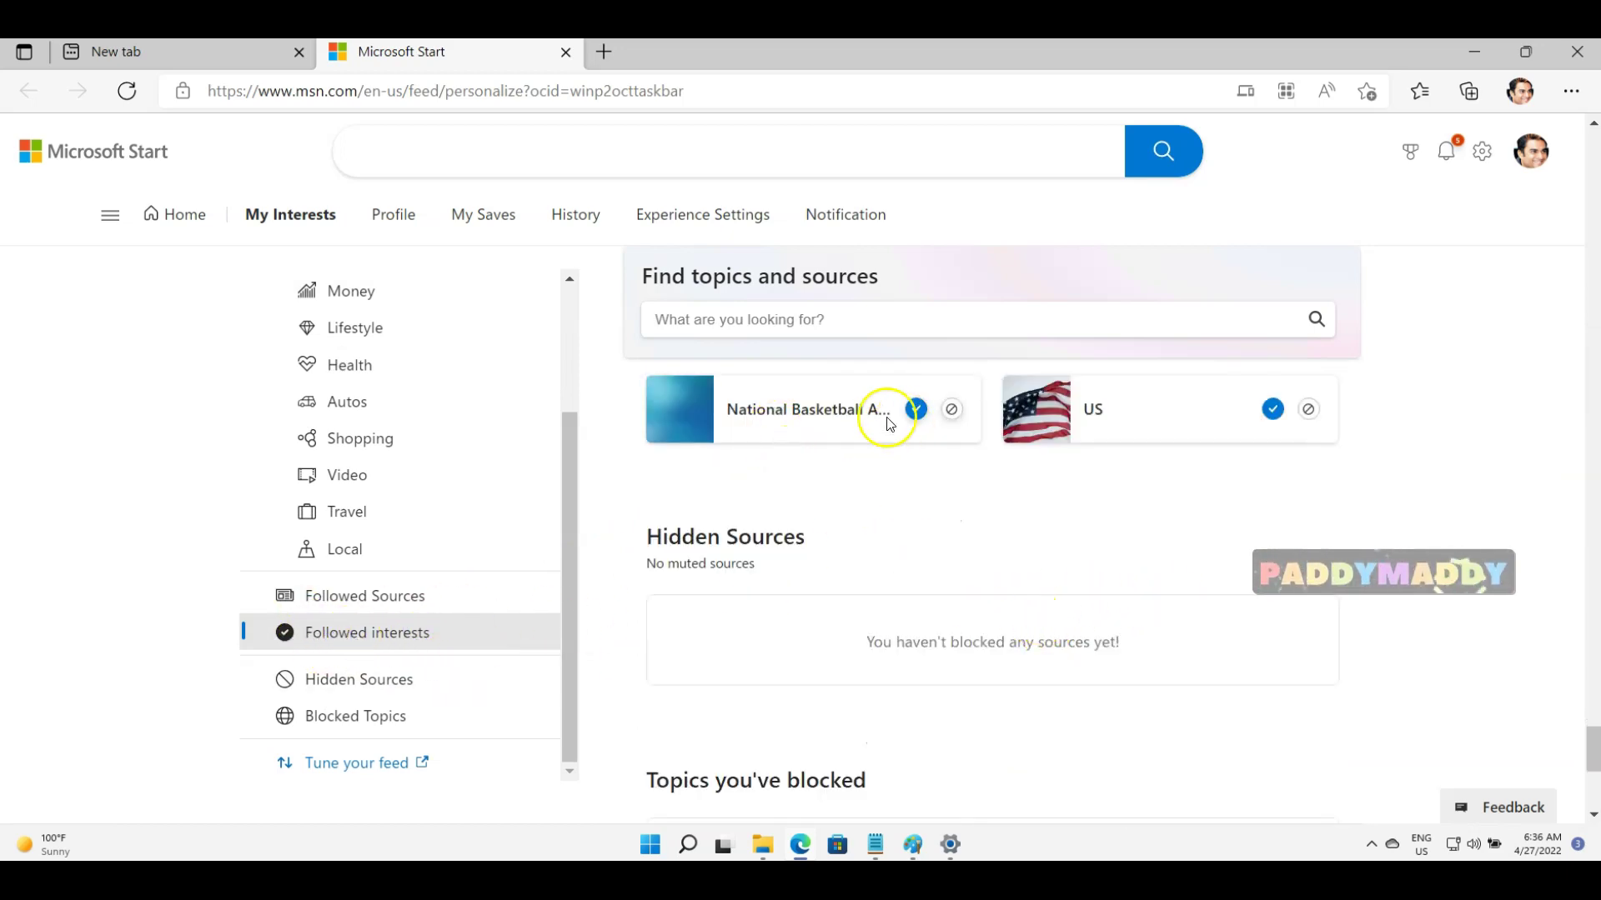
{"action": "scroll", "coordinate": [1042, 525], "scroll_direction": "up", "scroll_amount": 4}
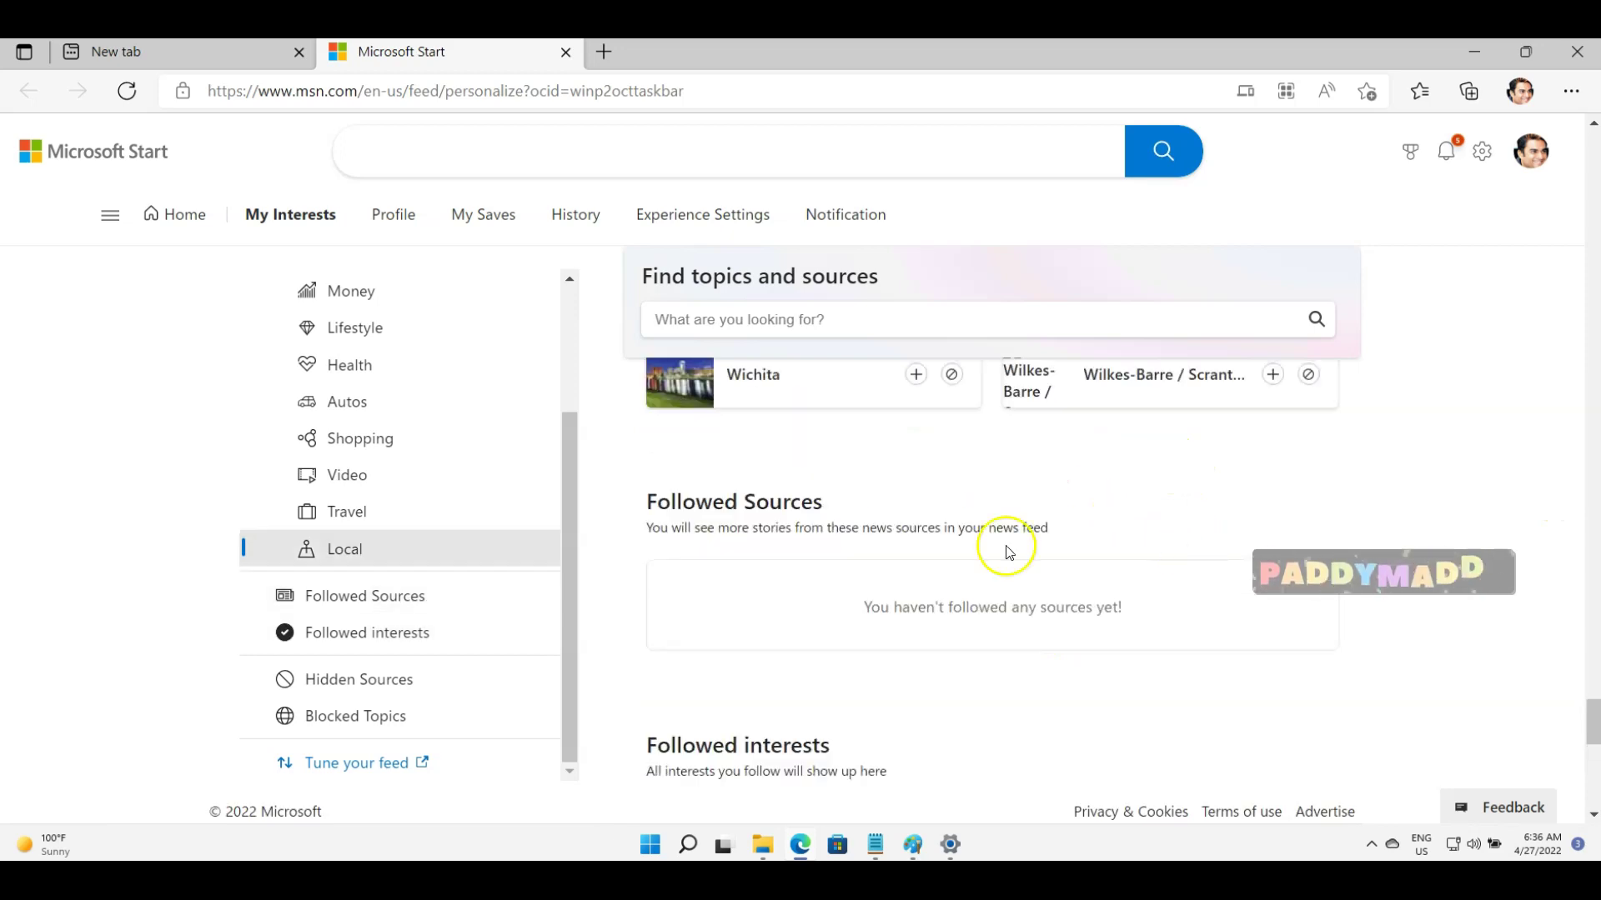
{"action": "scroll", "coordinate": [929, 664], "scroll_direction": "up", "scroll_amount": 15}
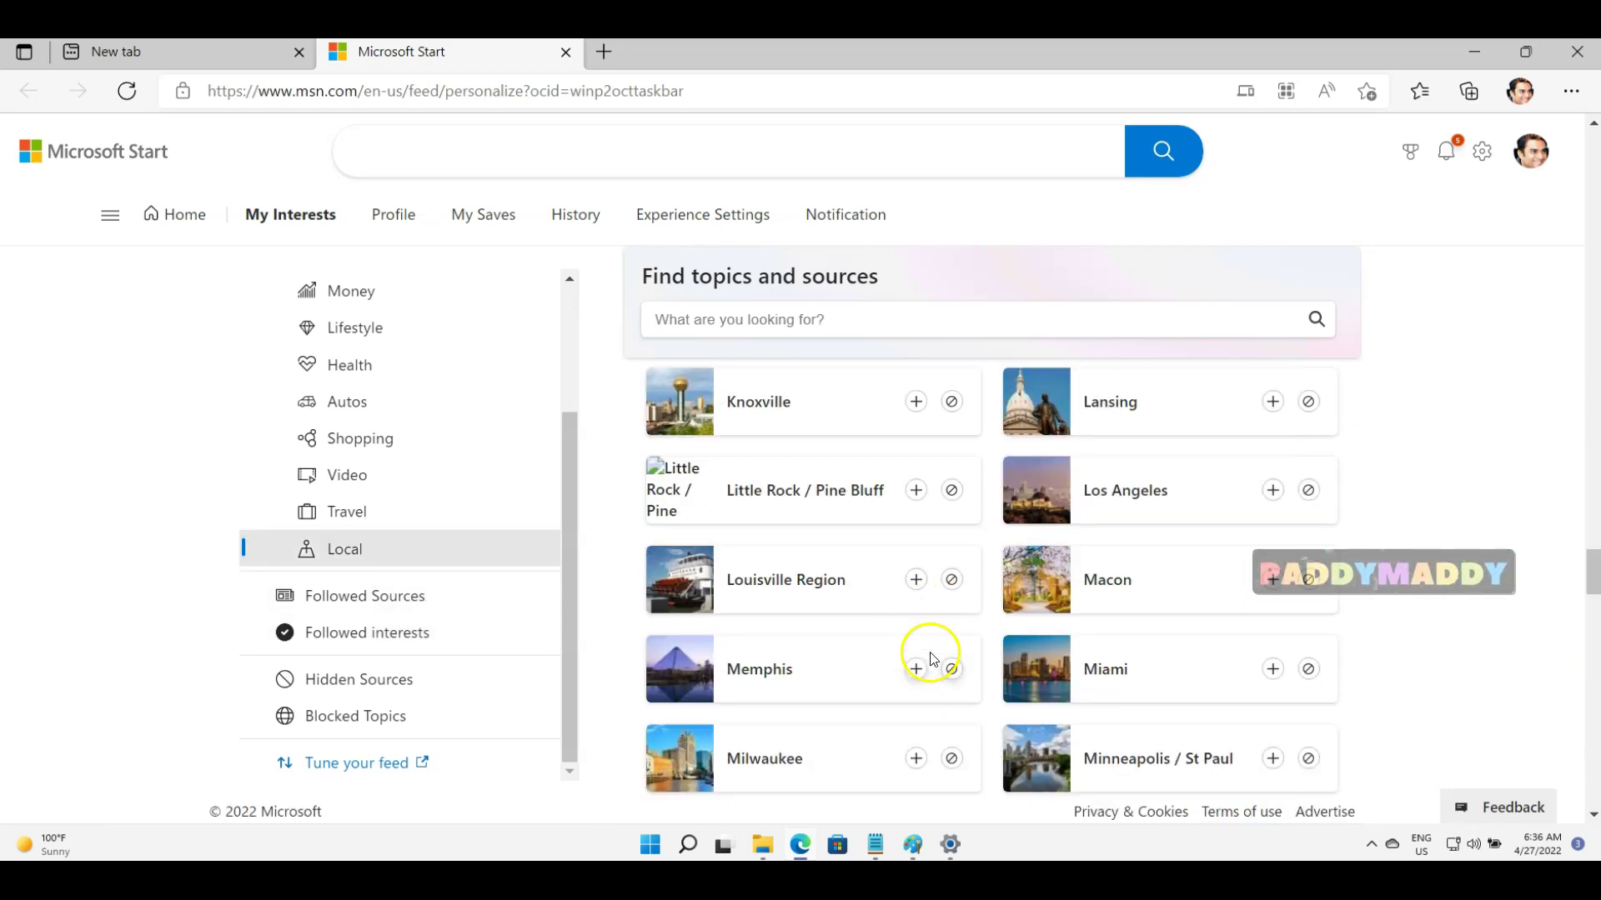
Check Hidden Sources, which lists nothing blocked, then close the Edge window
{"action": "left_click_drag", "start_coordinate": [1593, 583], "coordinate": [1584, 225]}
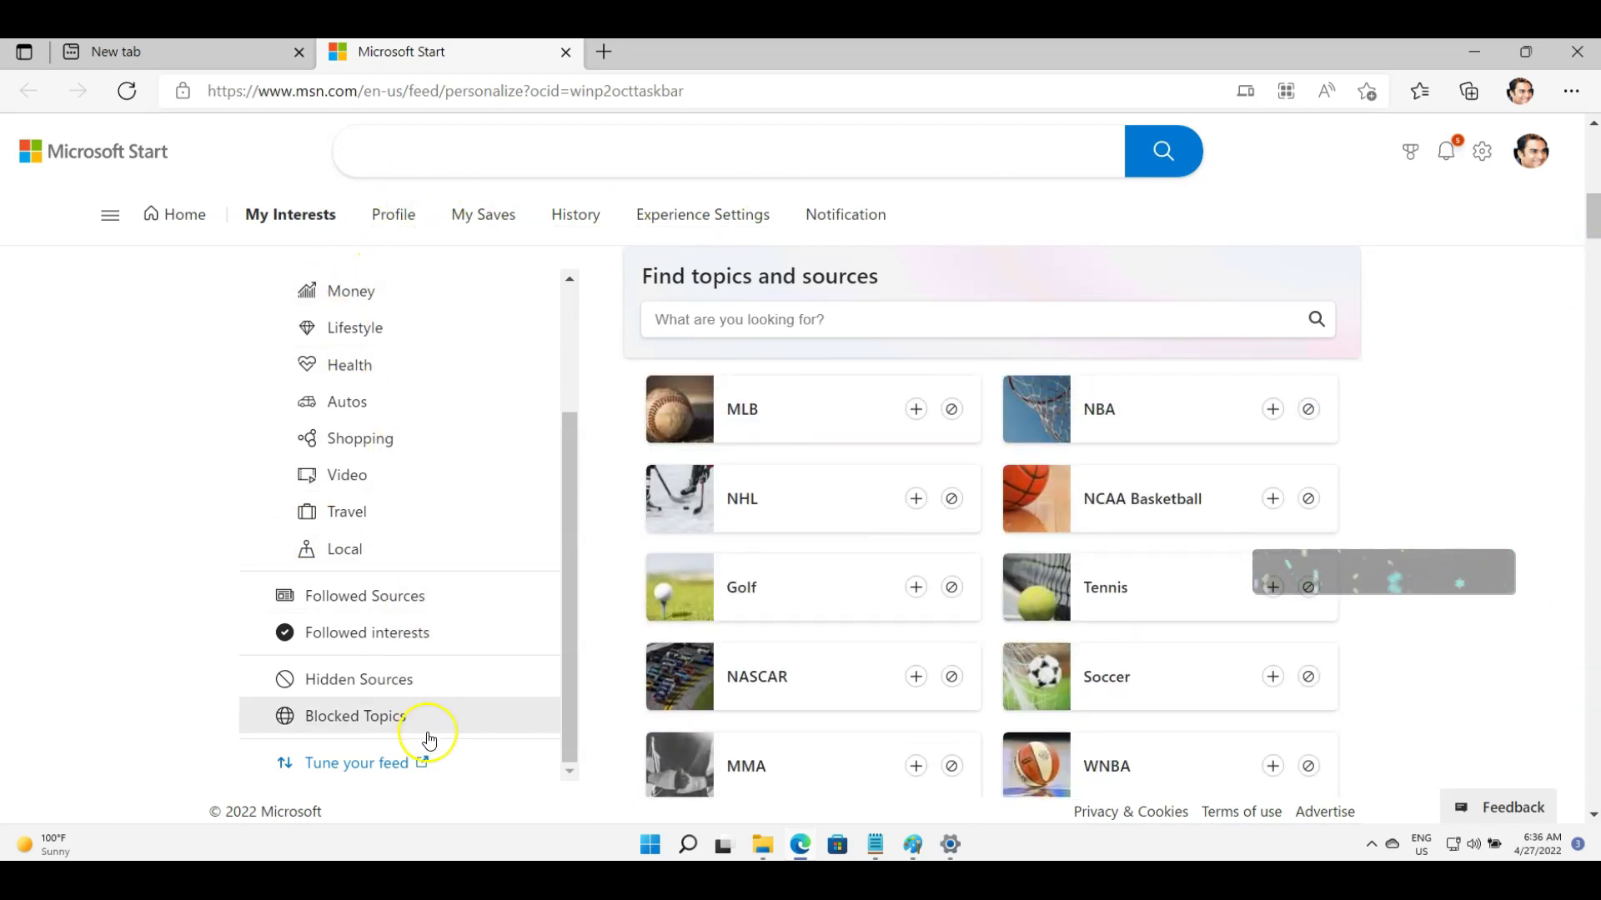
{"action": "left_click", "coordinate": [396, 692]}
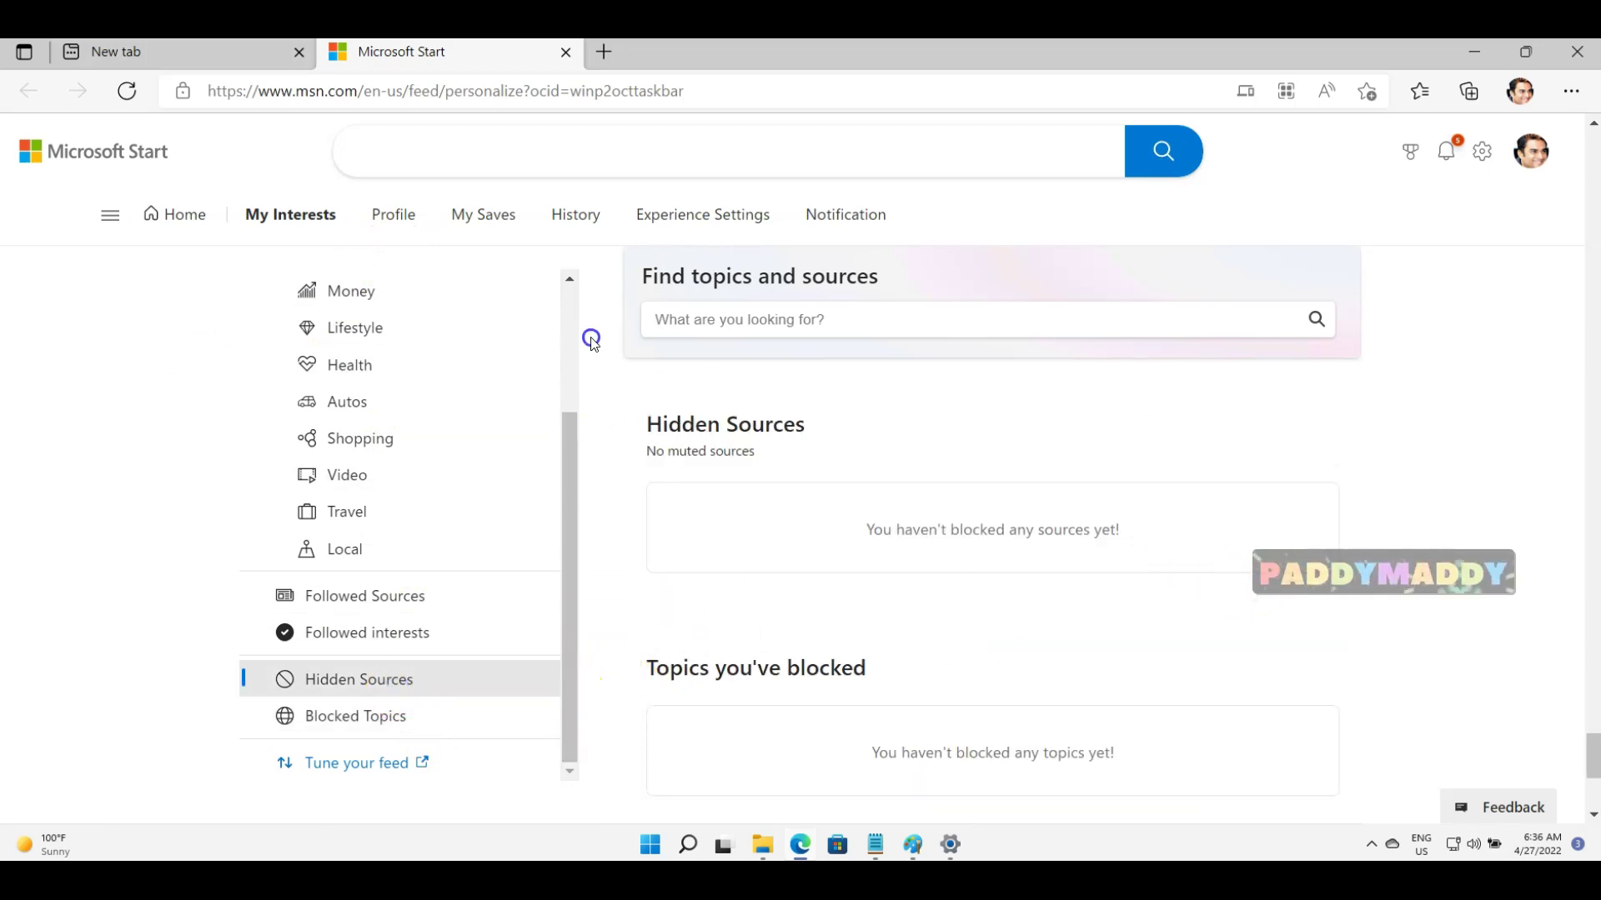
{"action": "left_click", "coordinate": [575, 318]}
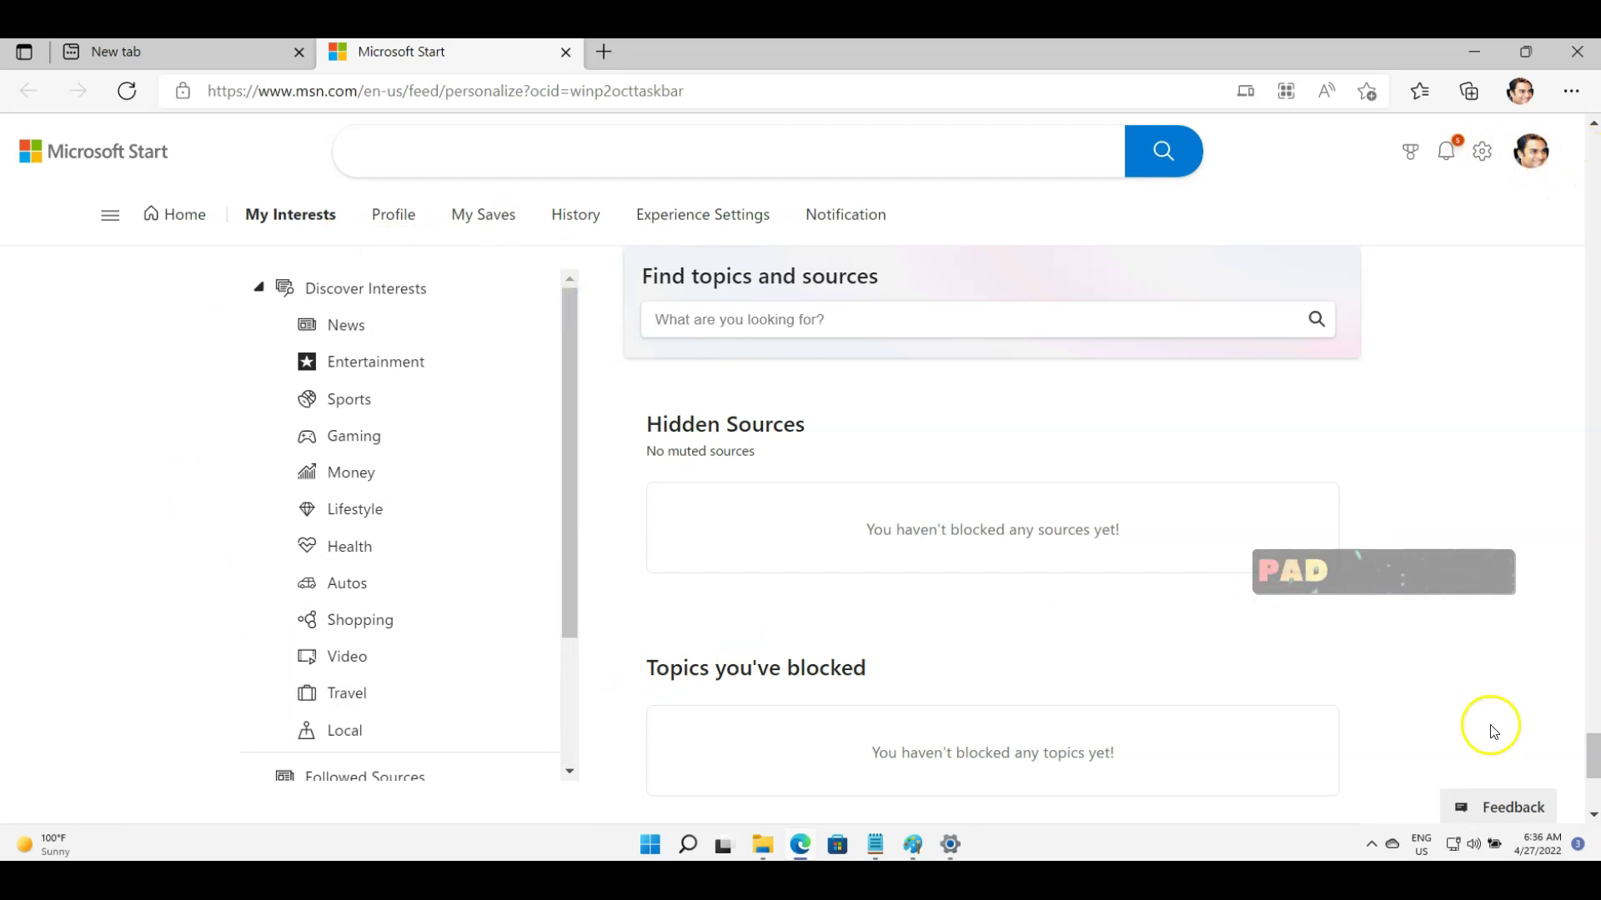
Return to the desktop and reopen the Widgets board with Photos, Weather, To Do and NBA
{"action": "key", "text": "super+d"}
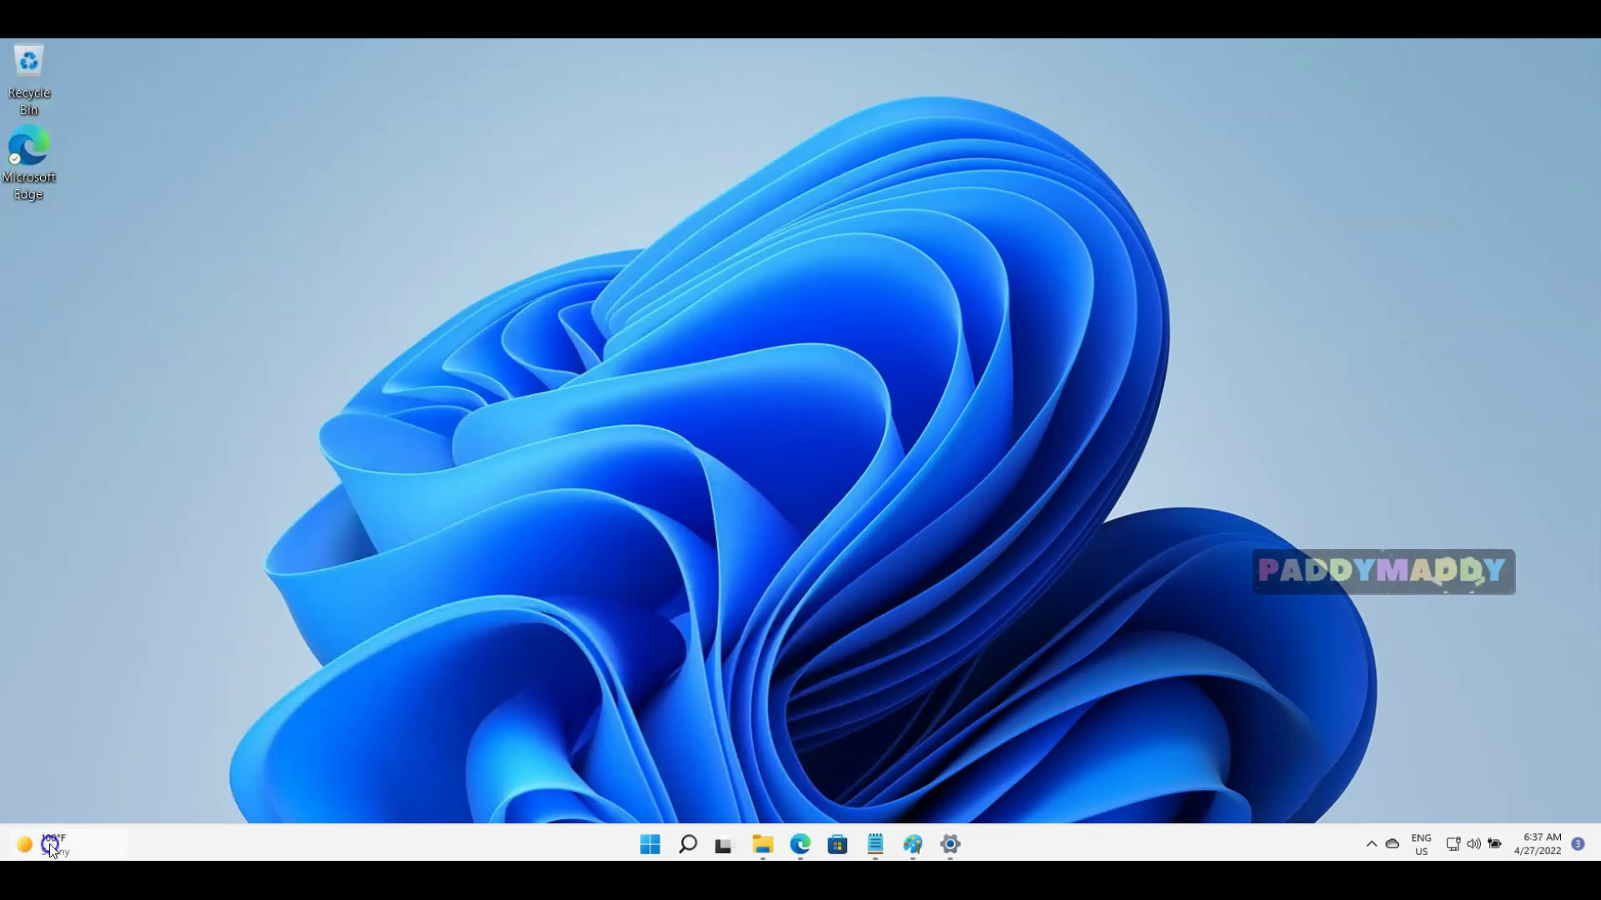
{"action": "left_click", "coordinate": [49, 844]}
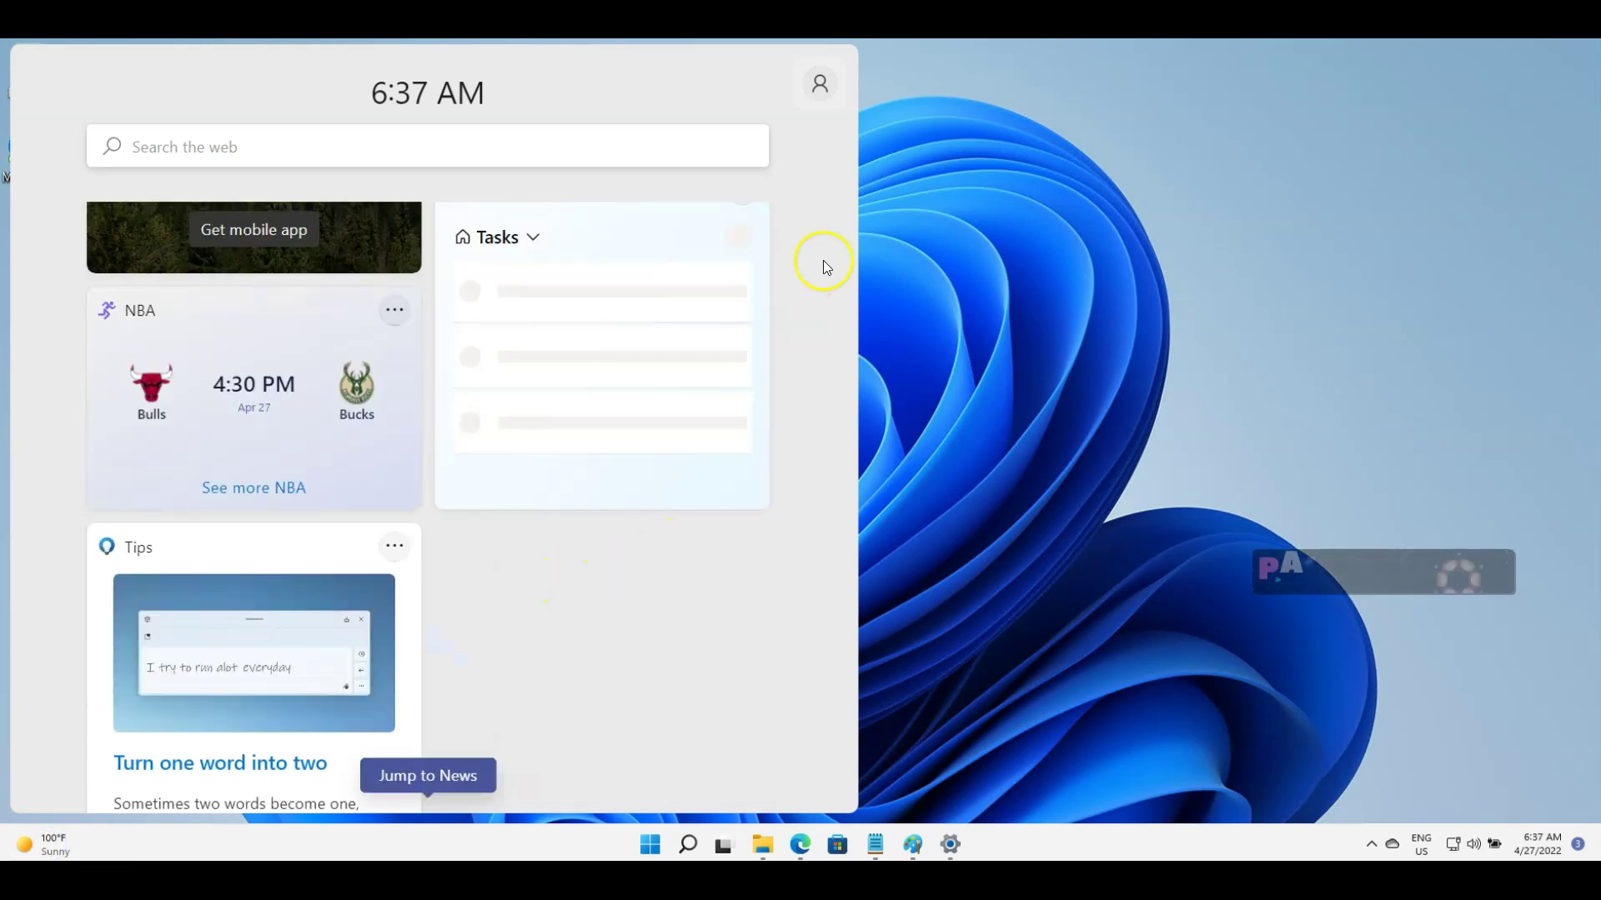
{"action": "left_click_drag", "start_coordinate": [787, 238], "coordinate": [789, 193]}
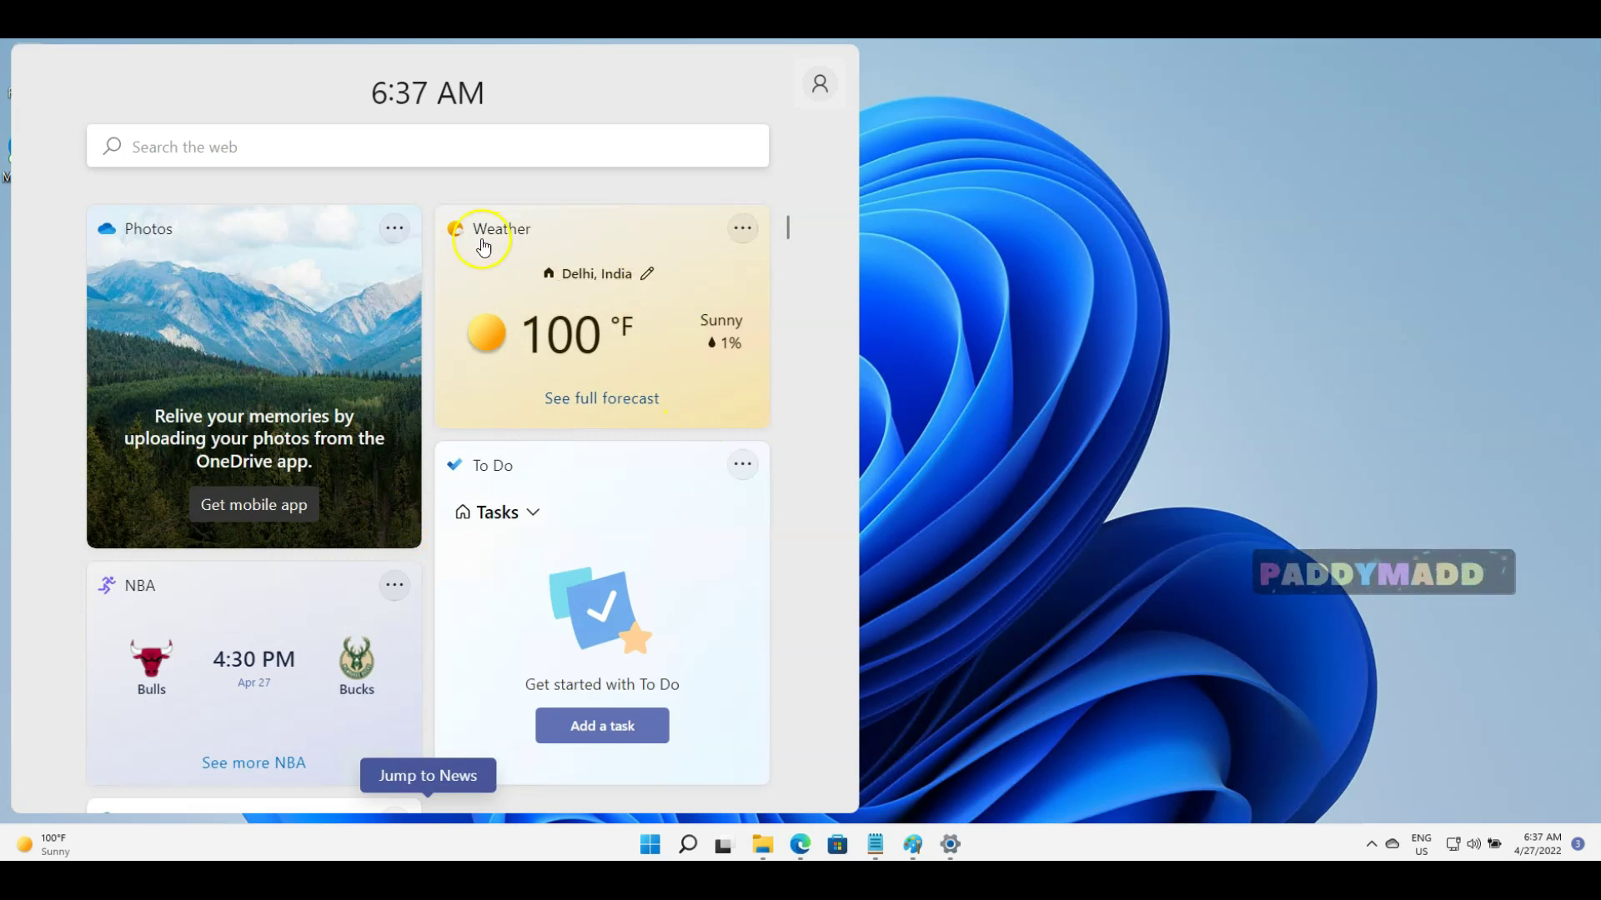
Edit the Weather widget's location, removing Delhi, India so the search field is empty
{"action": "left_click", "coordinate": [645, 280]}
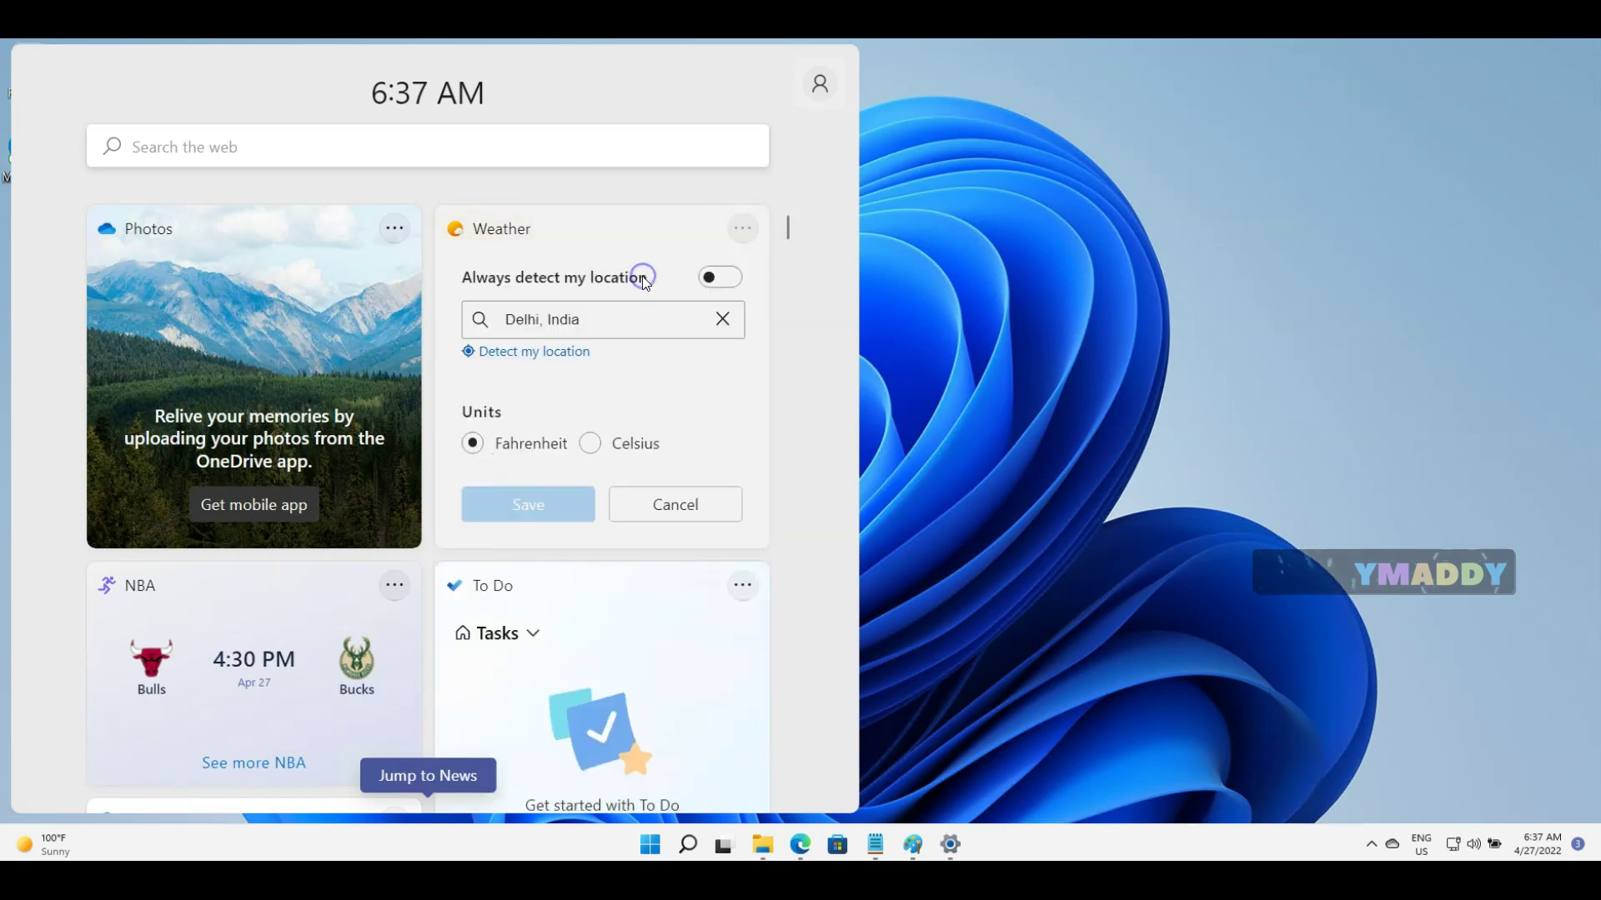
{"action": "left_click", "coordinate": [718, 320]}
{"action": "left_click", "coordinate": [594, 323]}
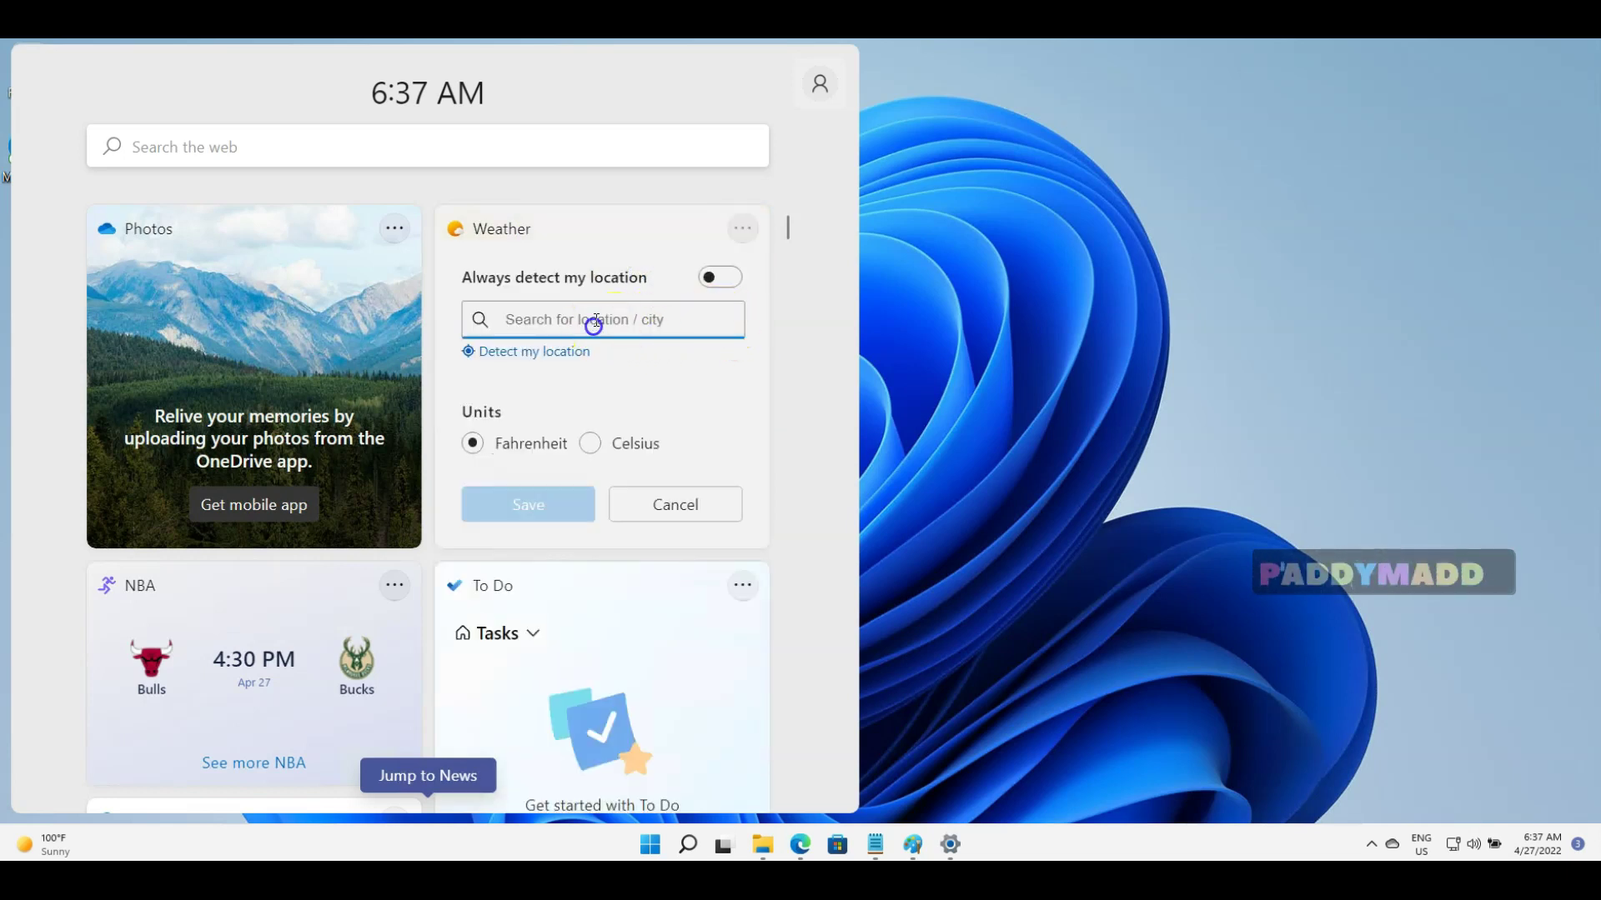